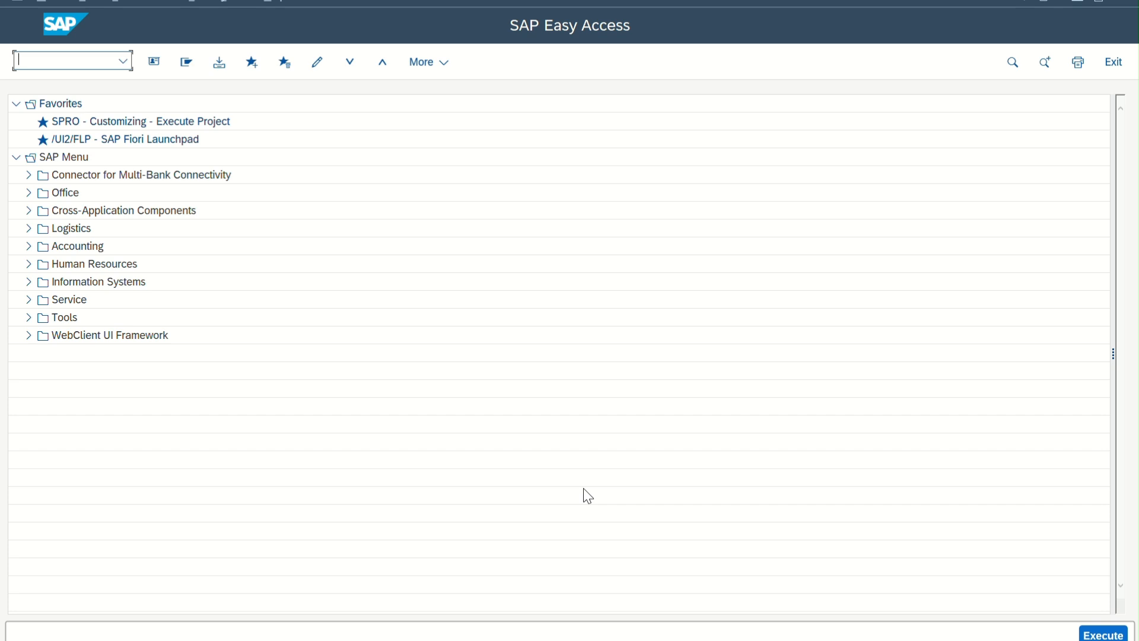
text(x)
text(d01)
key(Return)
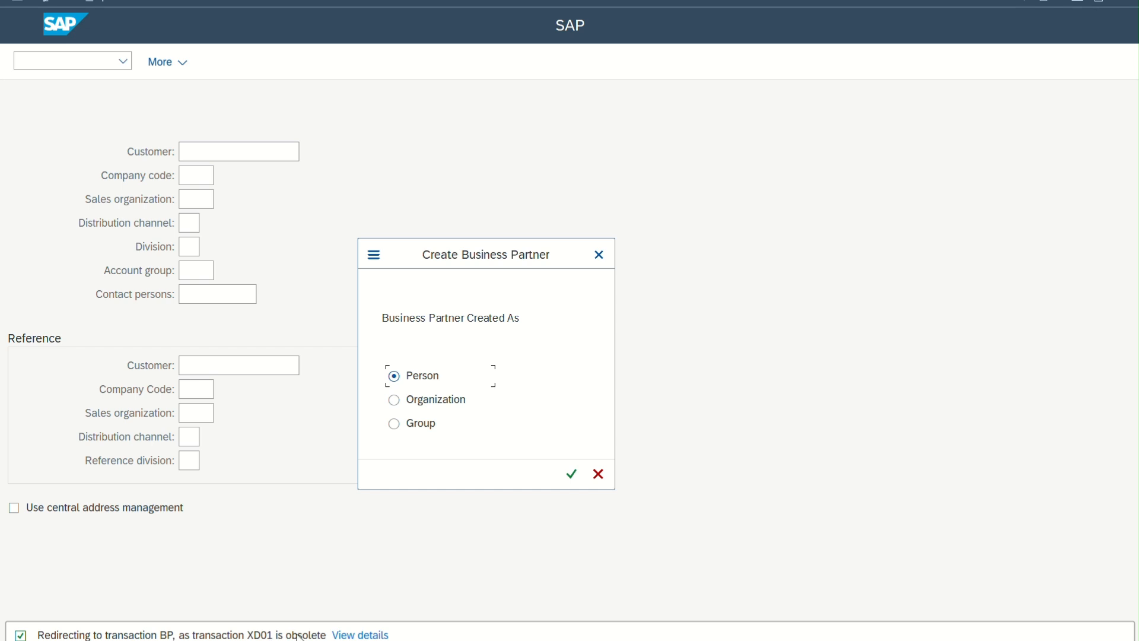
click(598, 474)
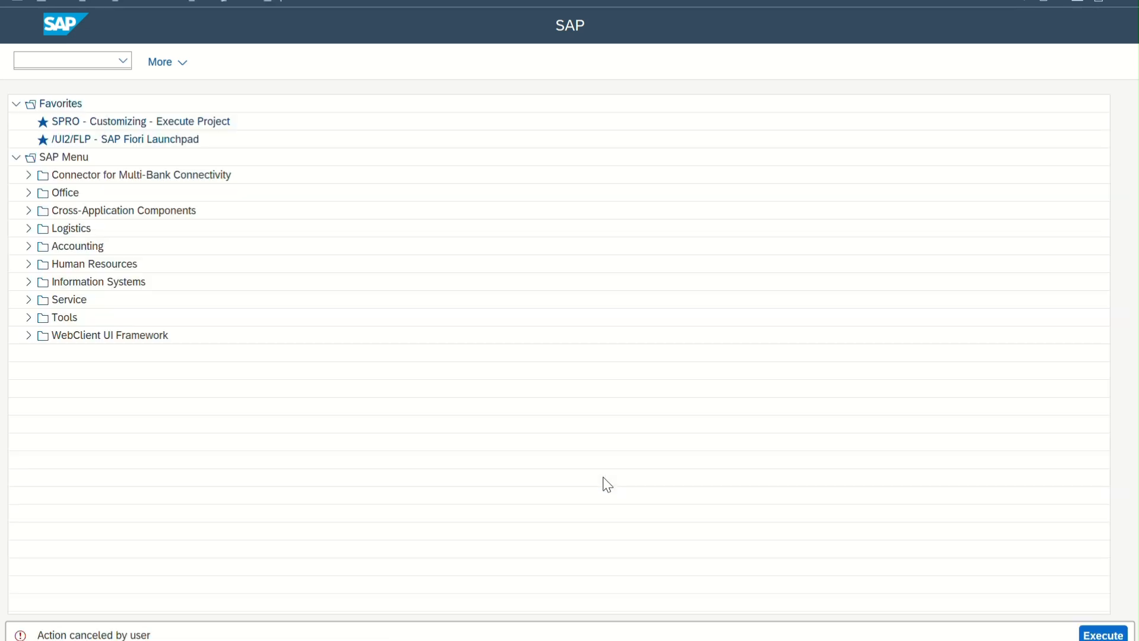
Run transaction BP and start creating a business partner as an organization
click(77, 62)
text(bp)
key(Return)
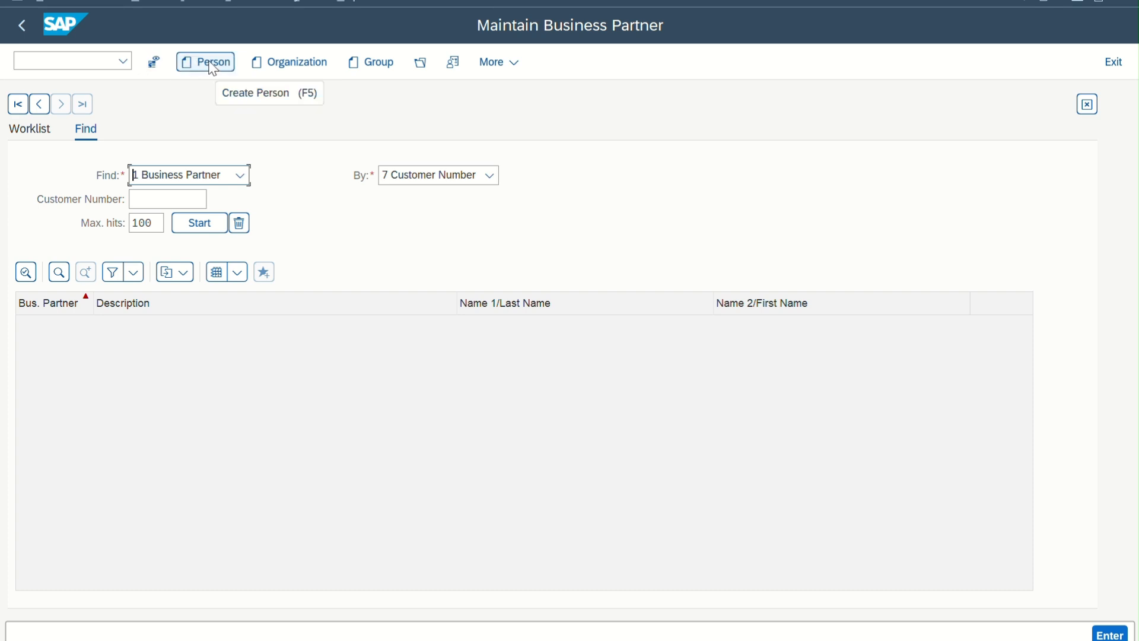
click(306, 75)
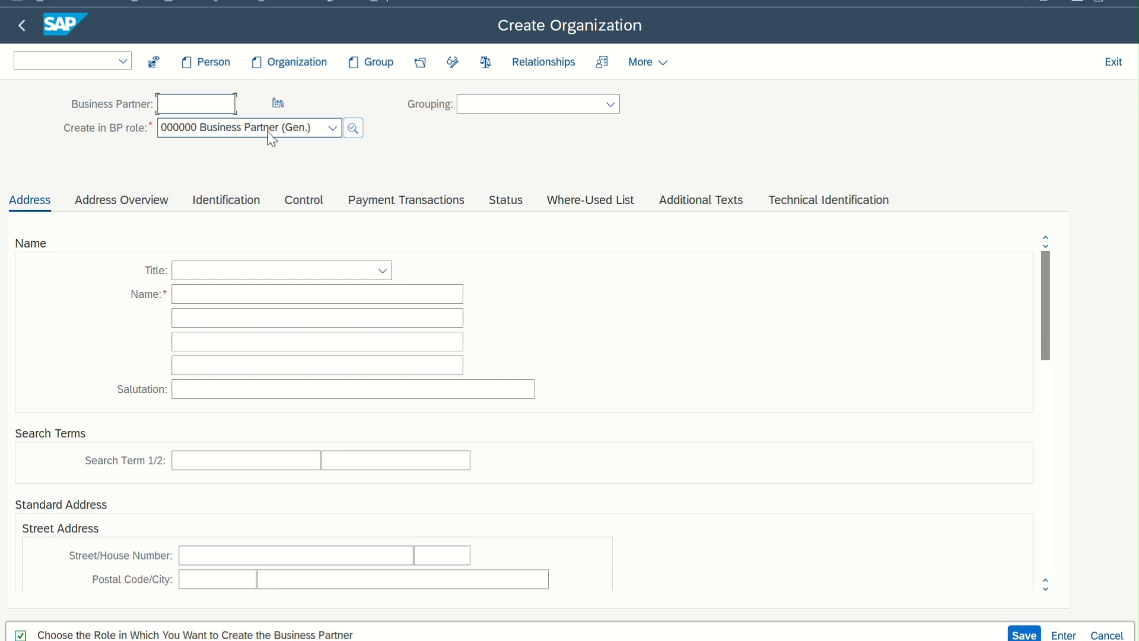
Set the new organization's BP role to FLCU00 FI Customer and create it in that role
click(206, 132)
click(205, 132)
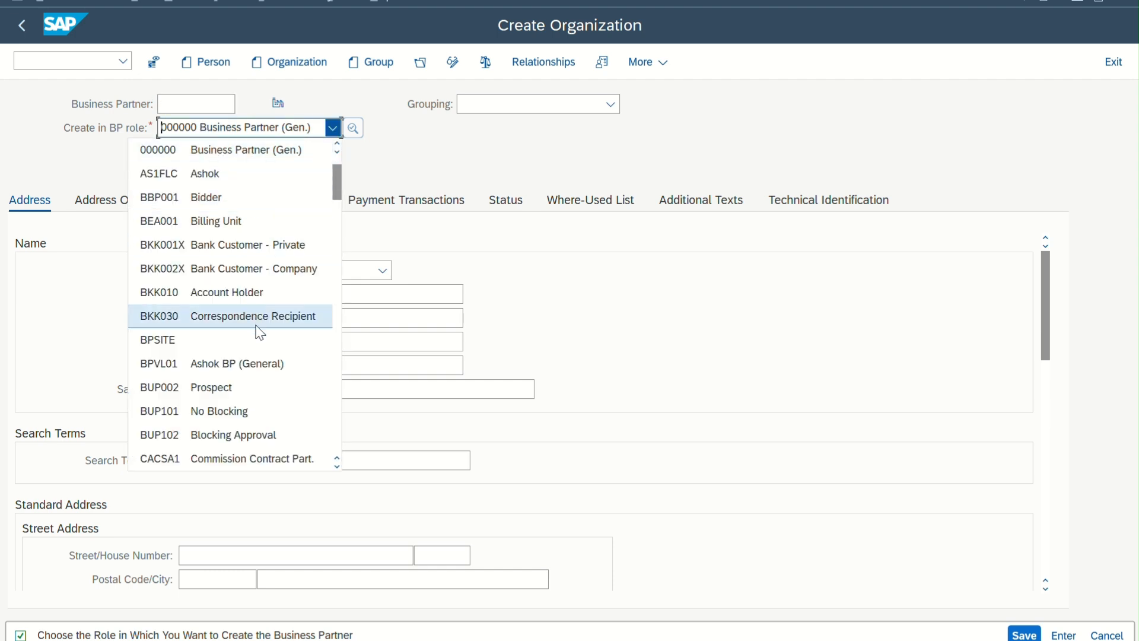
scroll(259, 331, down, 3)
scroll(257, 331, down, 2)
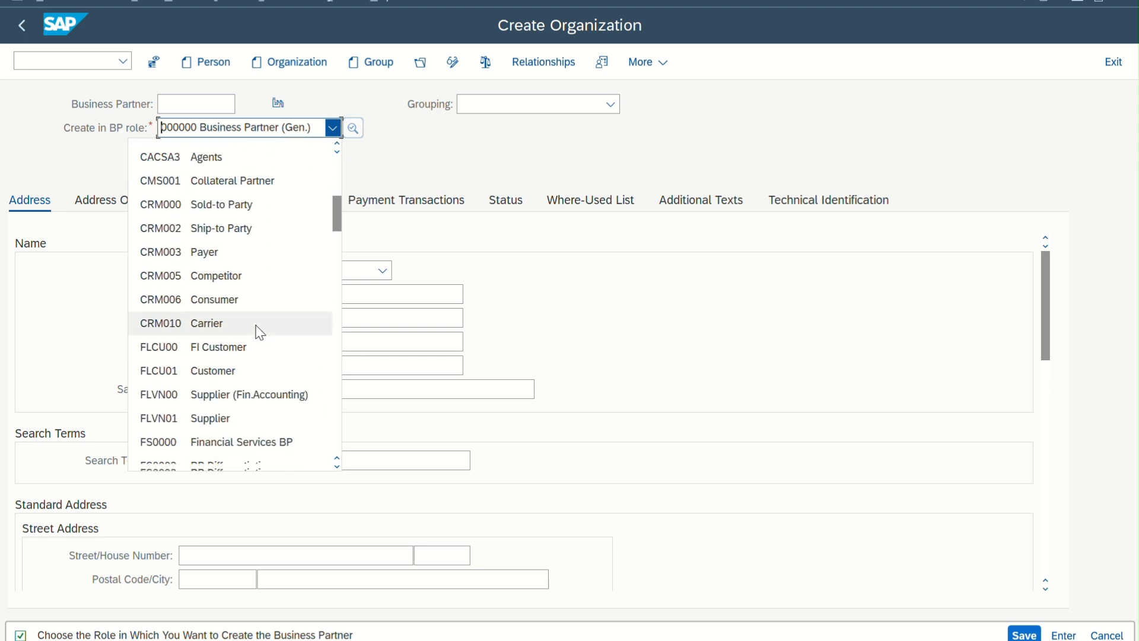
click(244, 337)
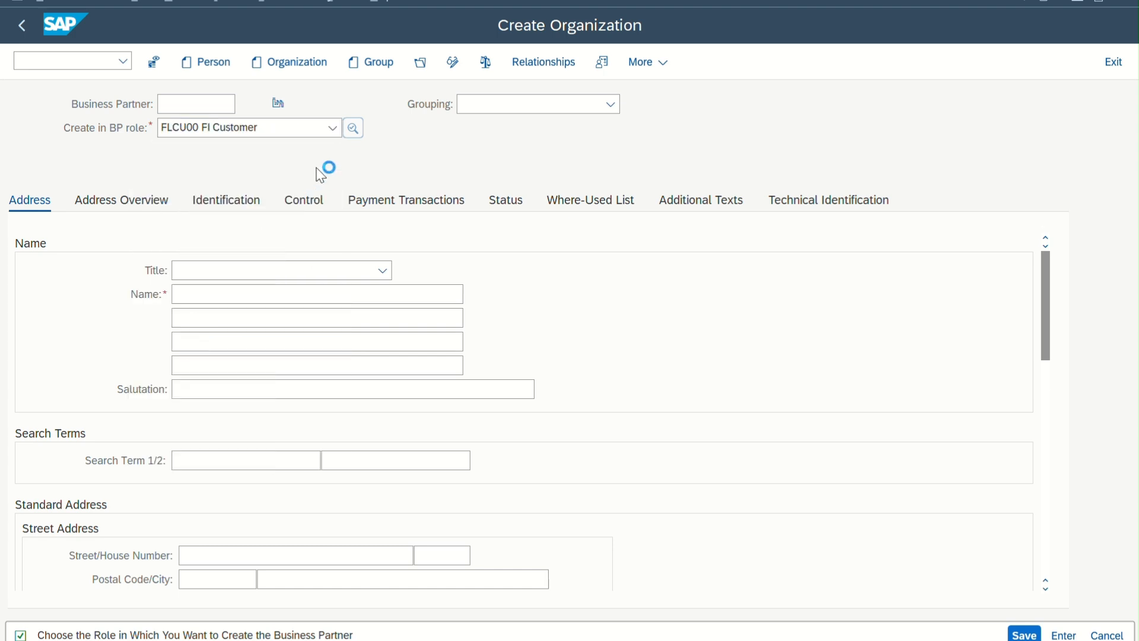
click(474, 521)
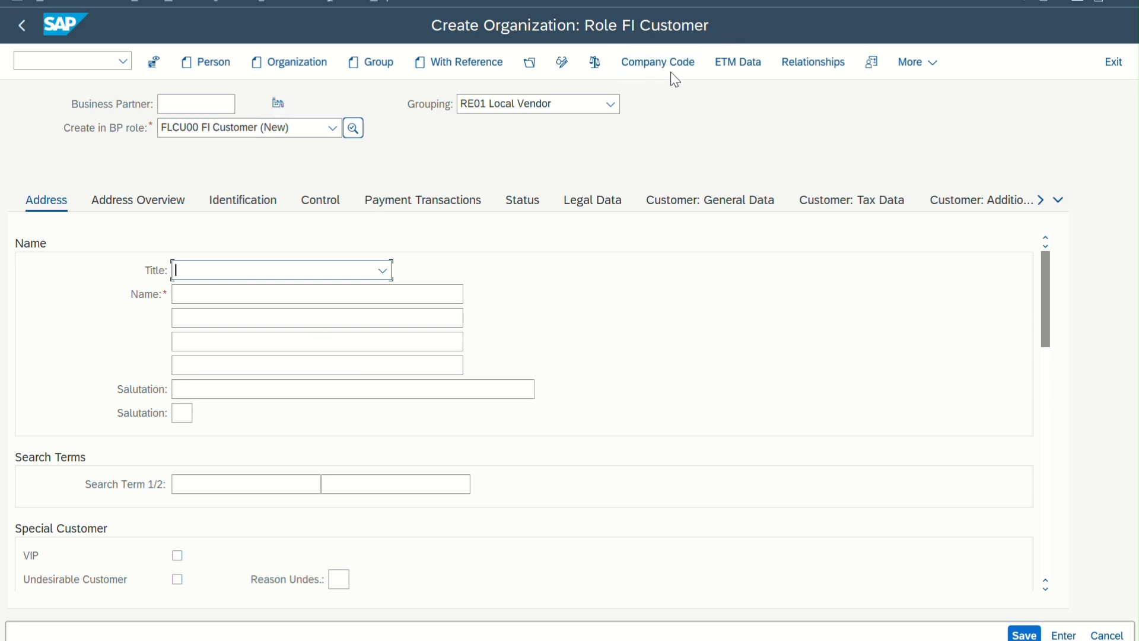
Switch the new organization's BP role to FLCU01 Customer and create it in that role
click(334, 128)
click(638, 63)
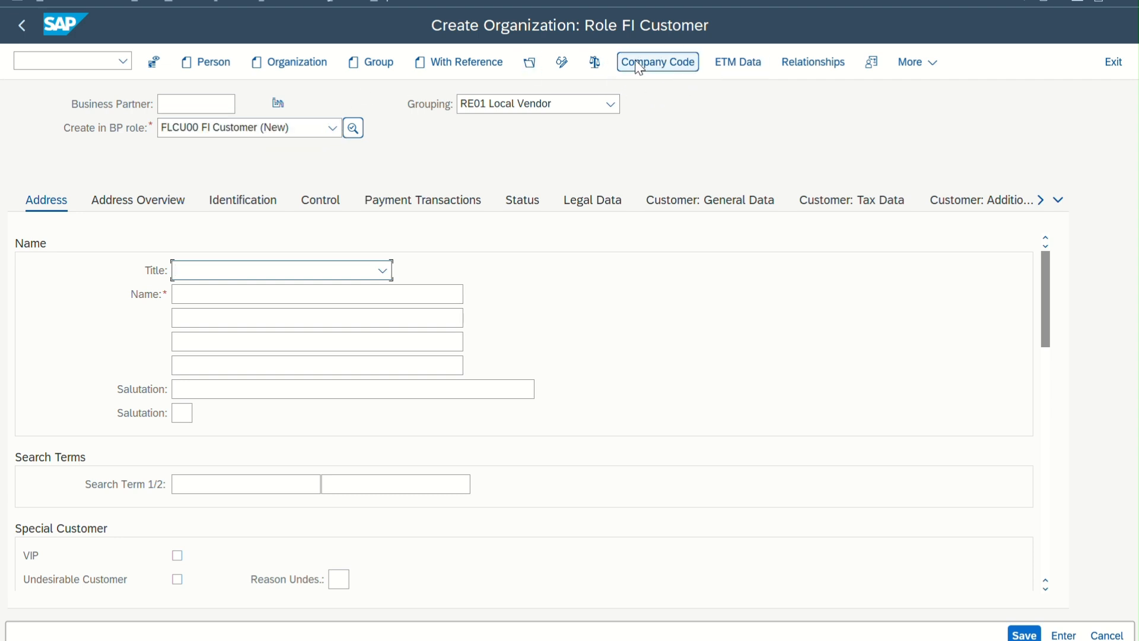
click(333, 128)
click(223, 174)
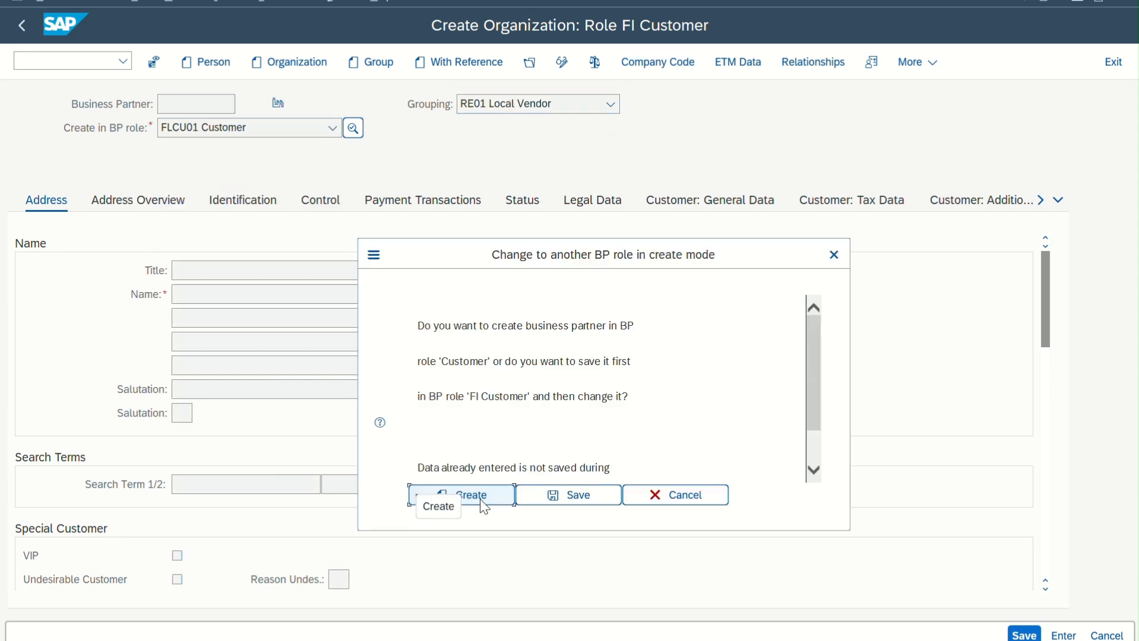
click(483, 506)
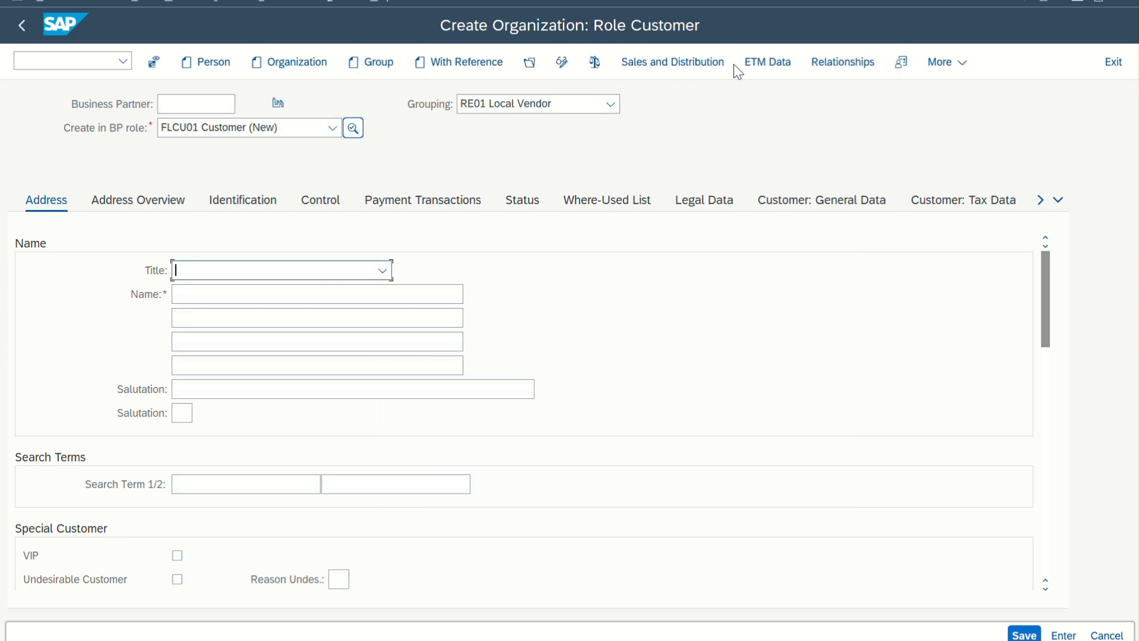
Return the new organization to the role 000000 Business Partner (Gen.) and create it in that role
click(332, 128)
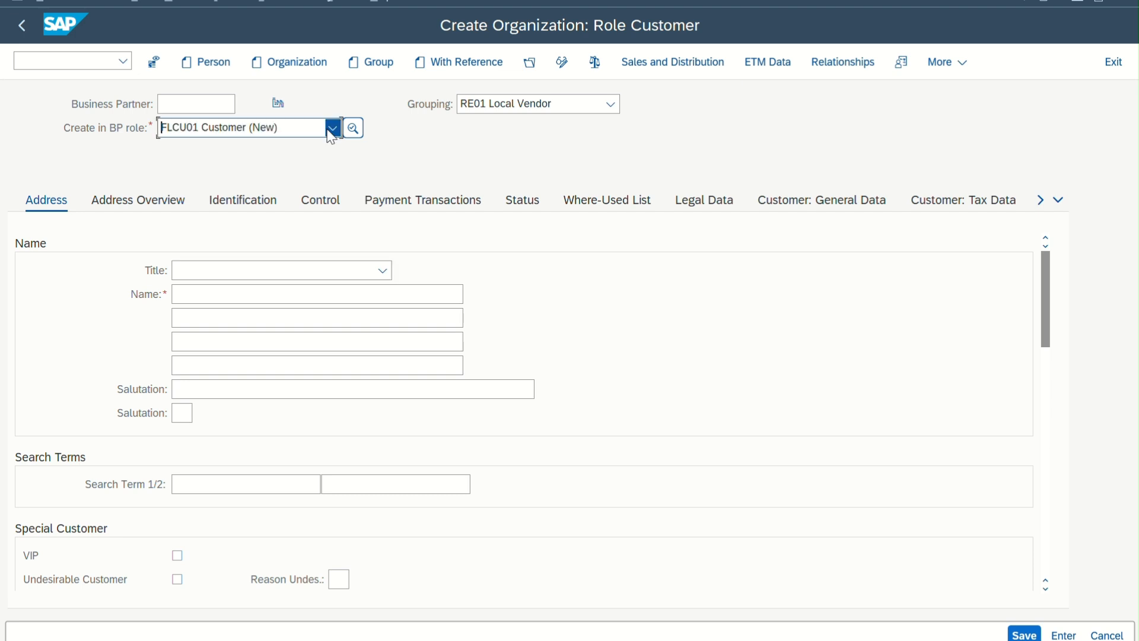
scroll(250, 238, up, 10)
click(243, 149)
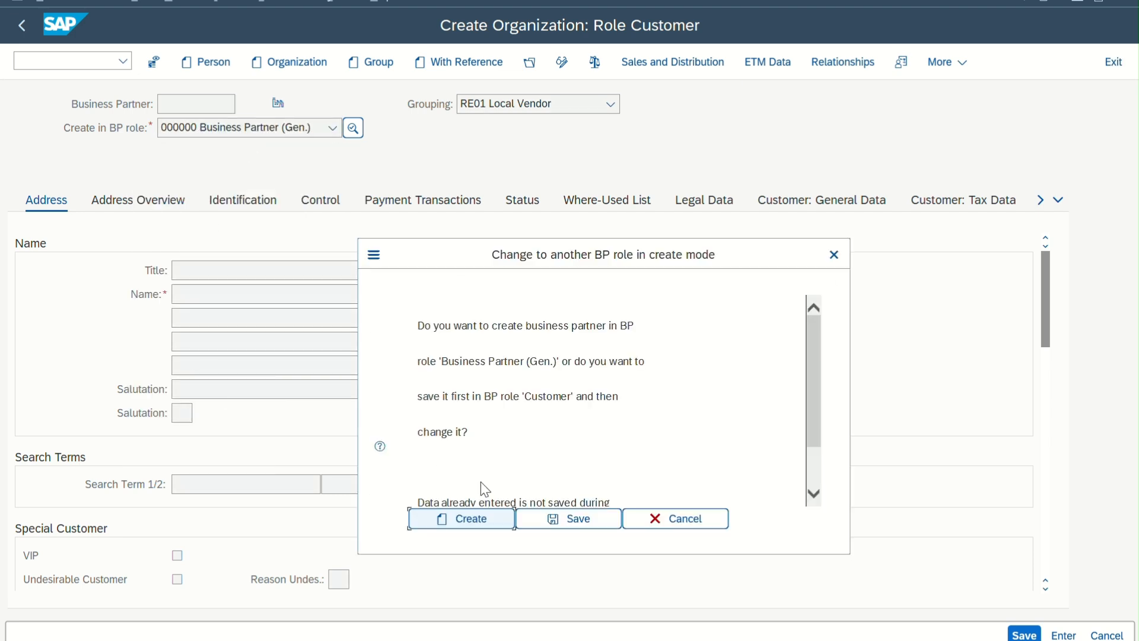
click(478, 522)
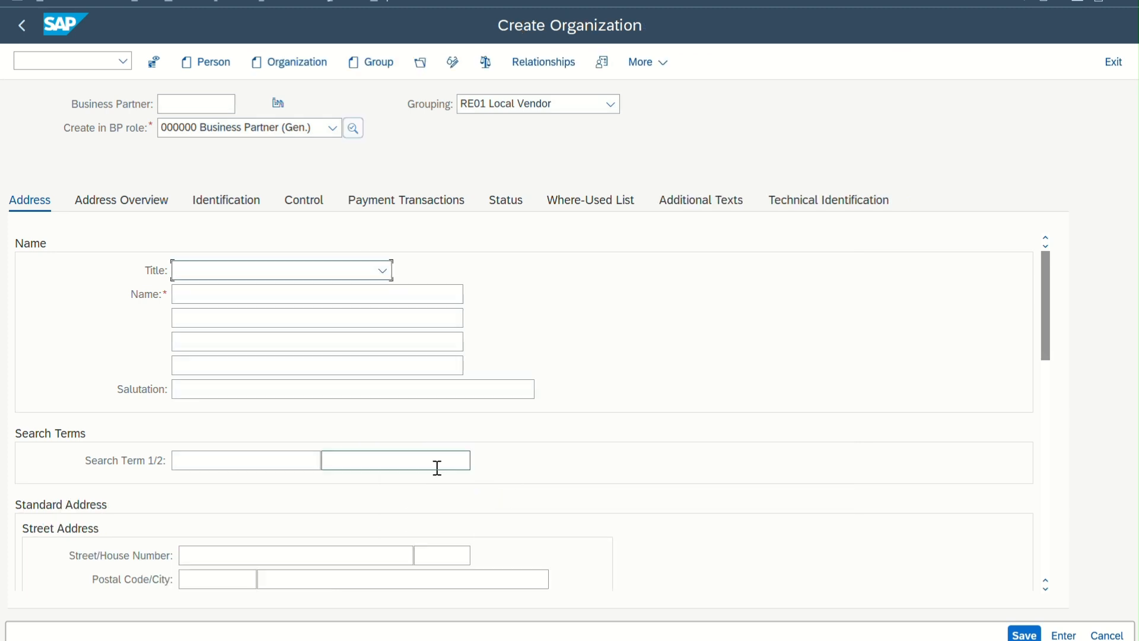
Set the organization's title to 0003 Company and its name to "abc pvt ltd"
click(301, 272)
click(292, 292)
click(293, 293)
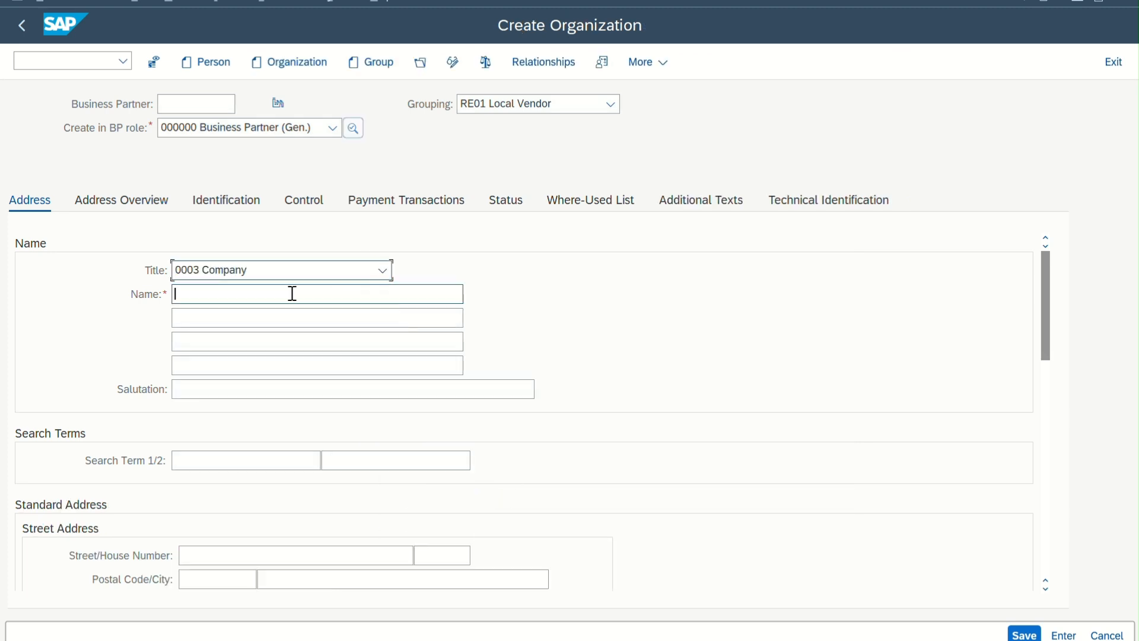
text(abc p)
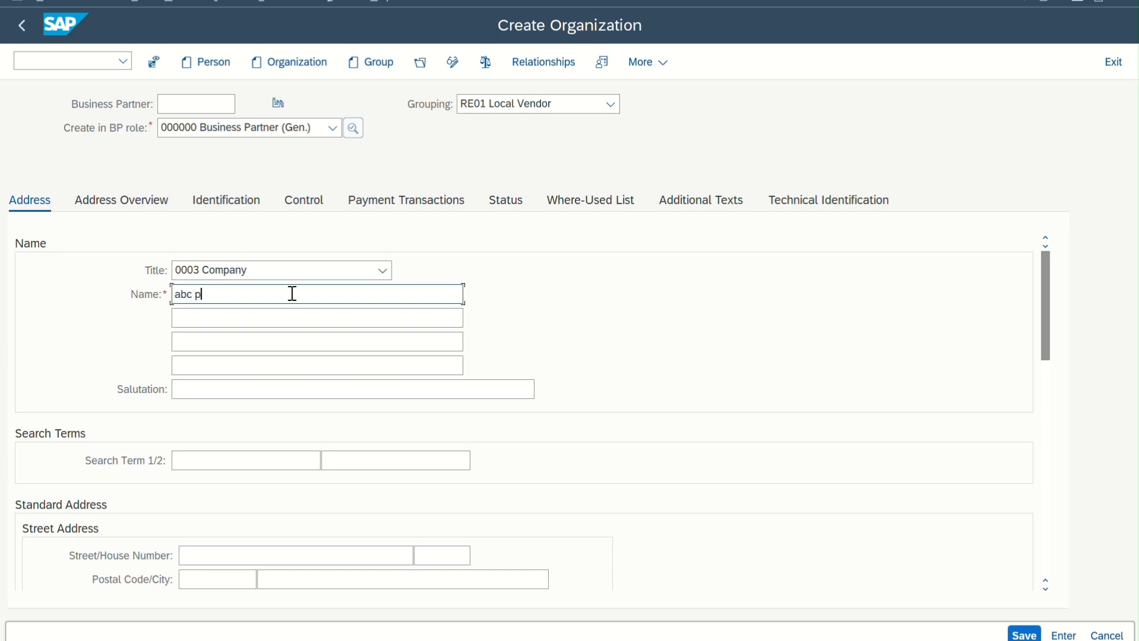
text(vt ltd)
Enter "abc ltd" as the organization's first search term
scroll(279, 414, down, 2)
click(247, 365)
text(a)
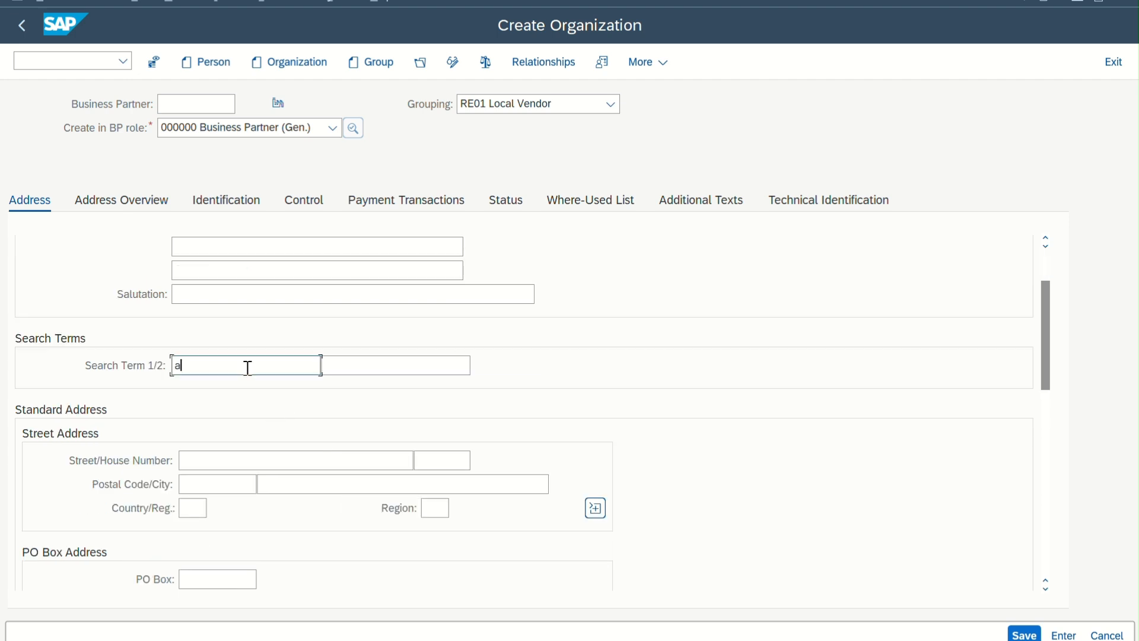
text(bc ltd)
Set the country of the standard address to GB
scroll(267, 488, down, 3)
click(198, 438)
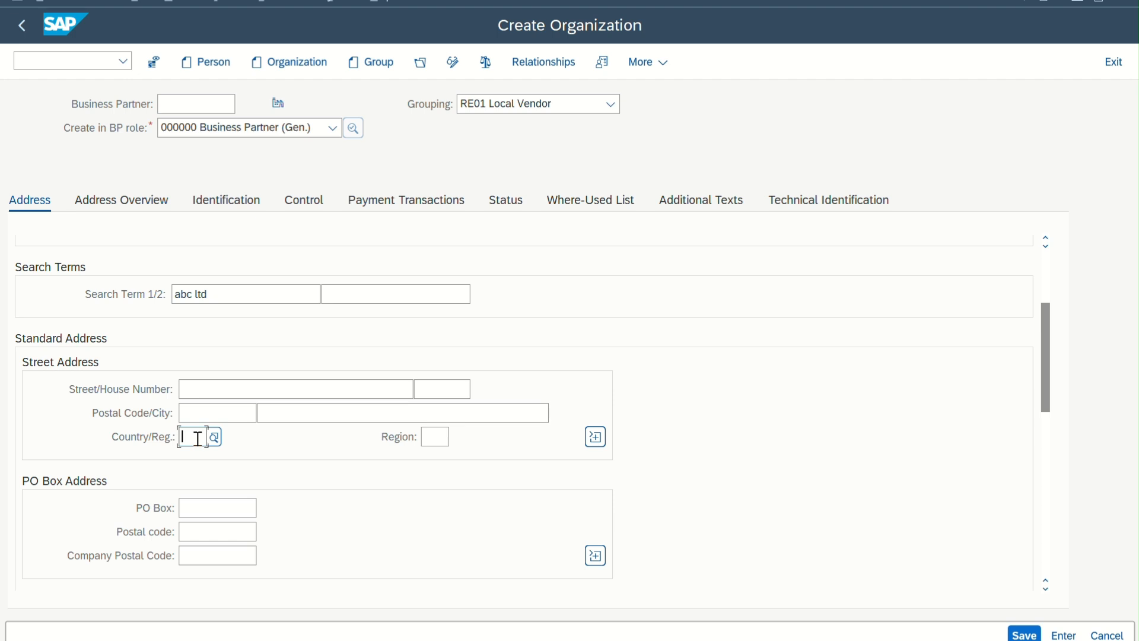
text(GB)
click(213, 507)
Fill in the street, postal code and city of the organization's standard address and confirm the entries
click(206, 393)
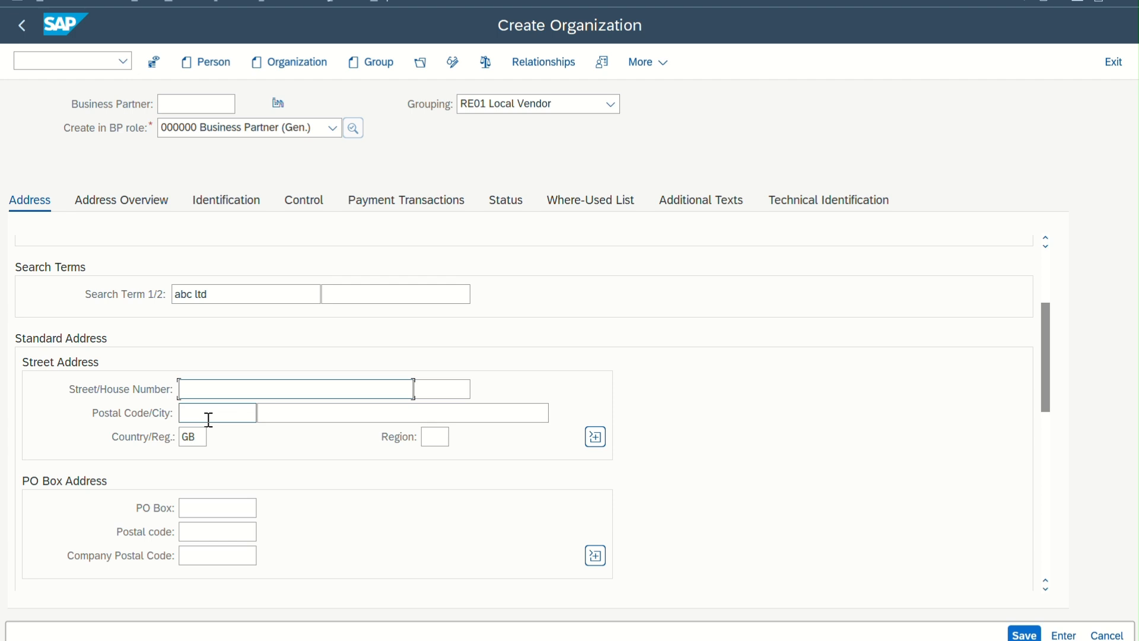
text(t)
key(BackSpace)
text(campbell street)
click(224, 409)
text(123456)
click(321, 413)
text(london)
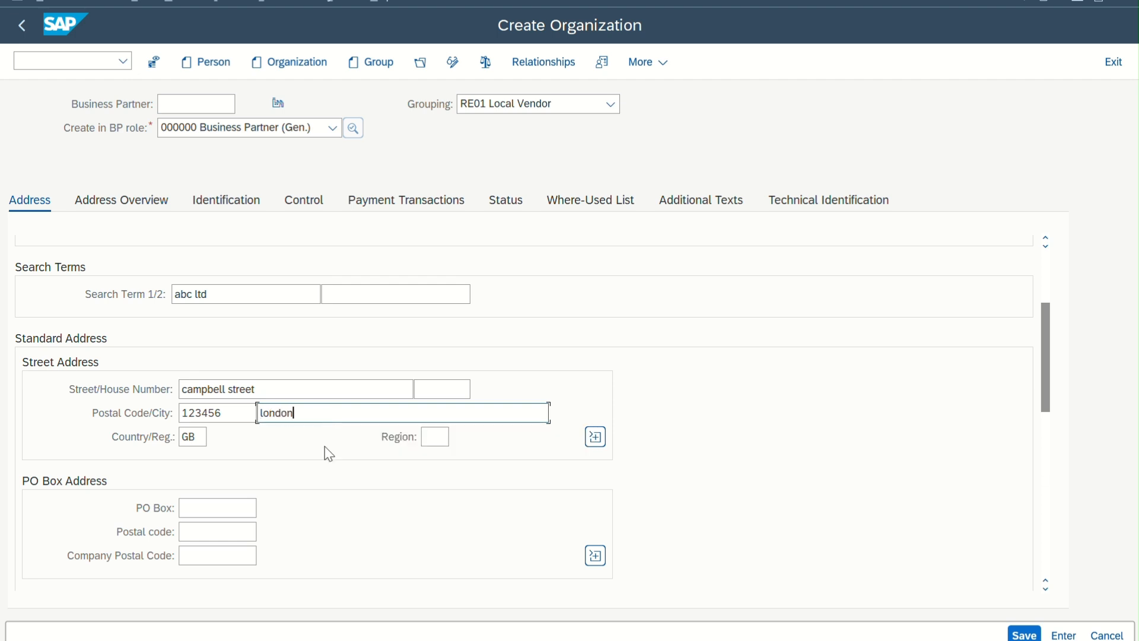
key(Return)
Set the organization's communication language to EN
scroll(325, 507, down, 5)
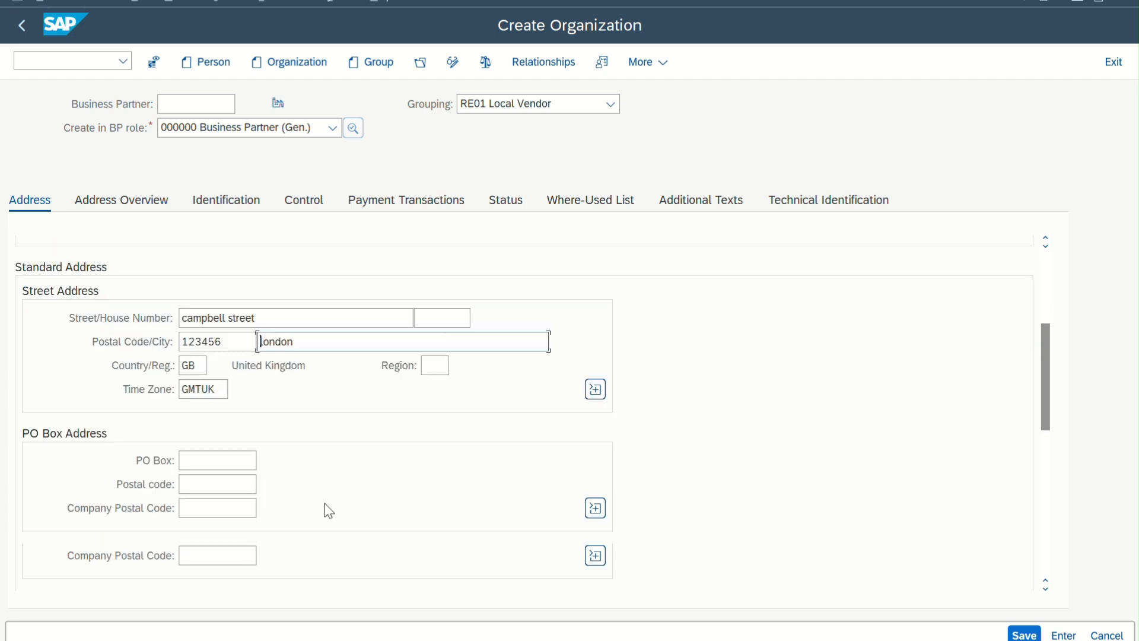
click(265, 394)
text(en)
key(Return)
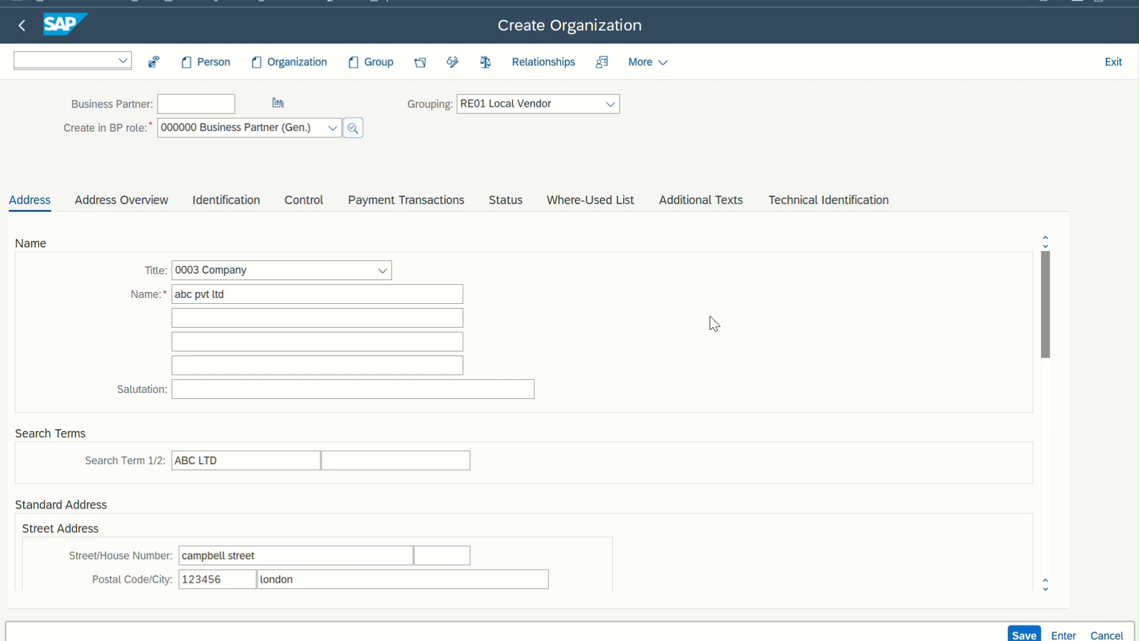
Check the available groupings, keep RE01 Local Vendor, and save the new business partner
scroll(714, 324, down, 3)
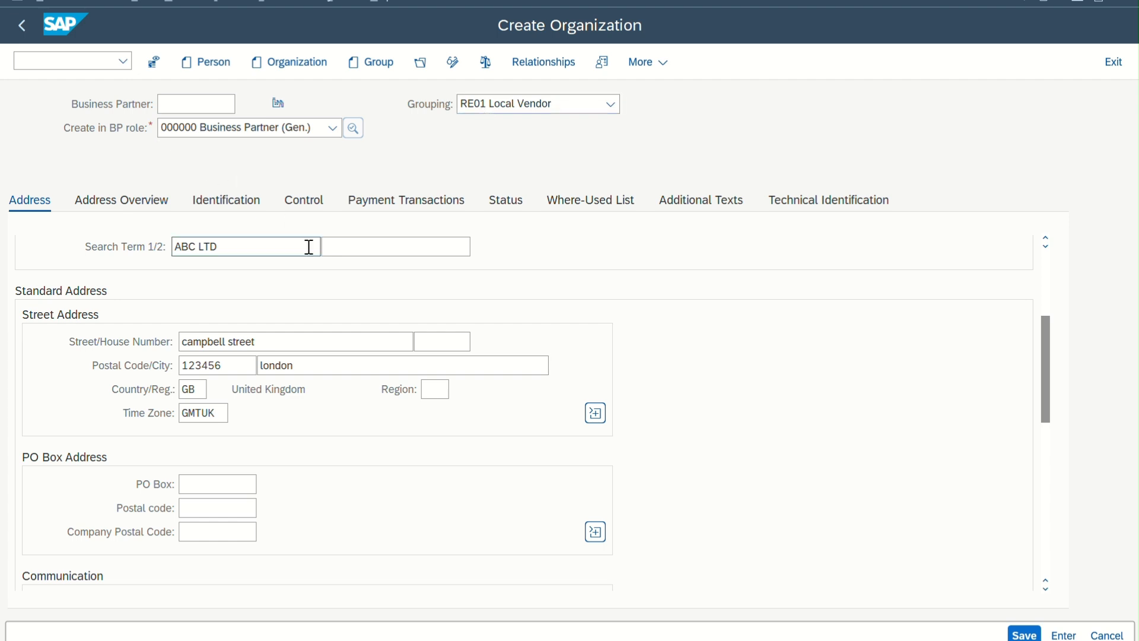
click(502, 104)
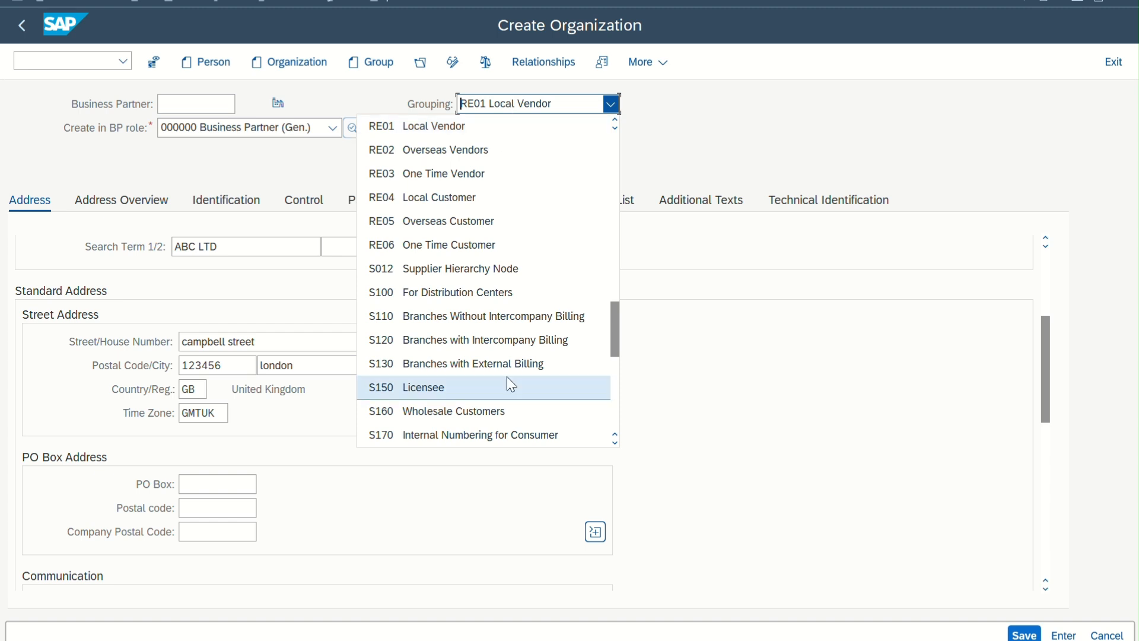
click(761, 249)
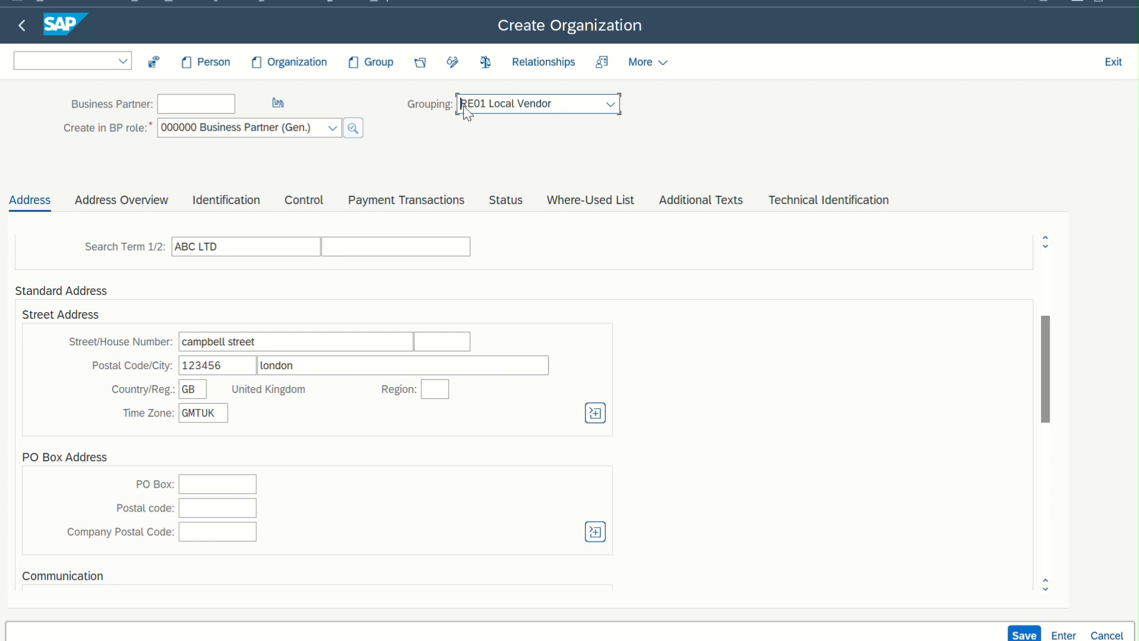
click(1025, 635)
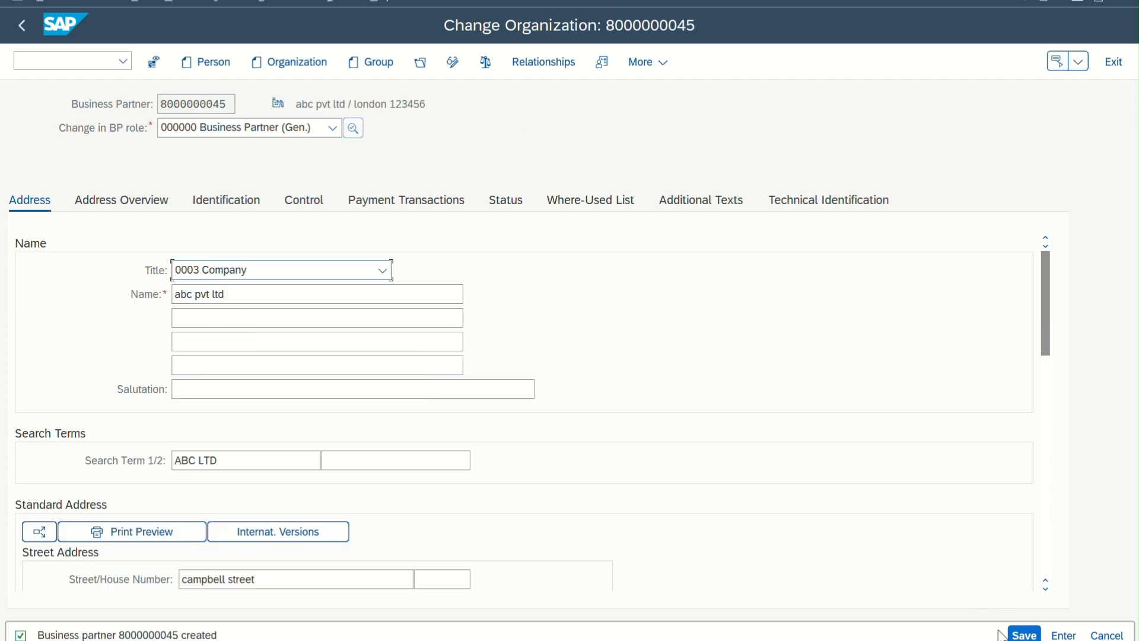
Extend the saved business partner with the role FLCU00 FI Customer
double_click(229, 104)
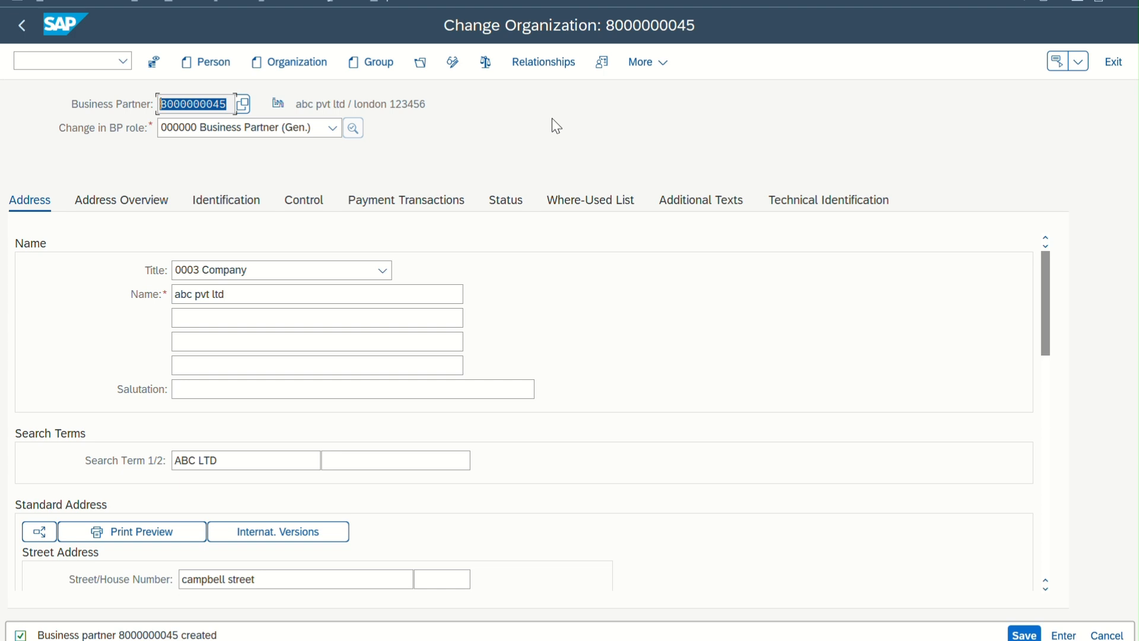
click(333, 128)
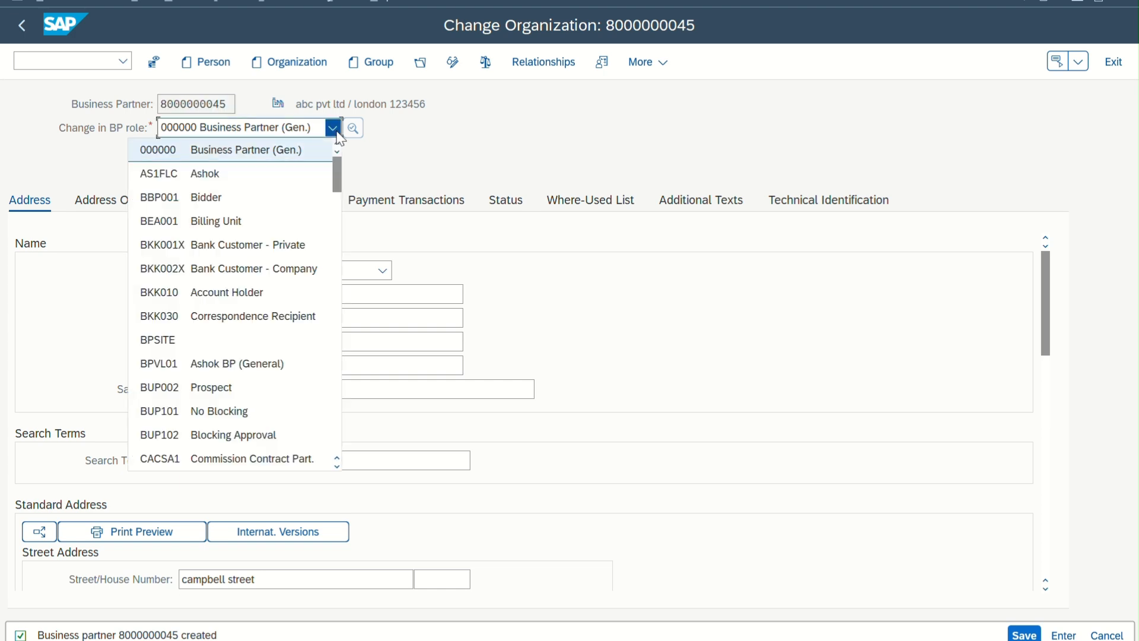
scroll(288, 344, down, 3)
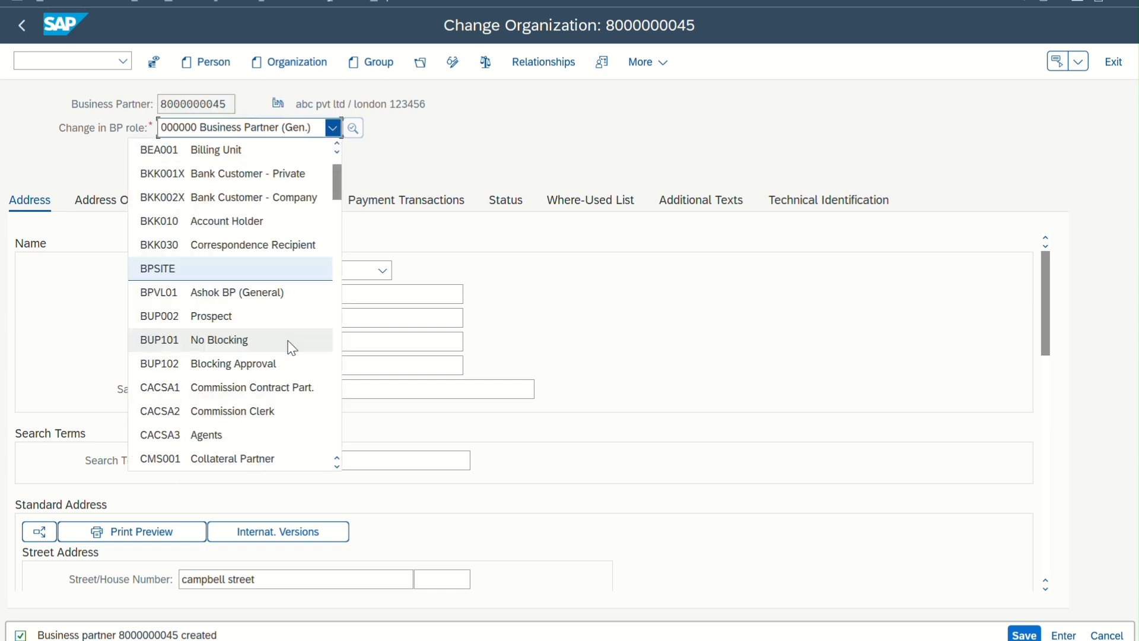
scroll(292, 348, down, 2)
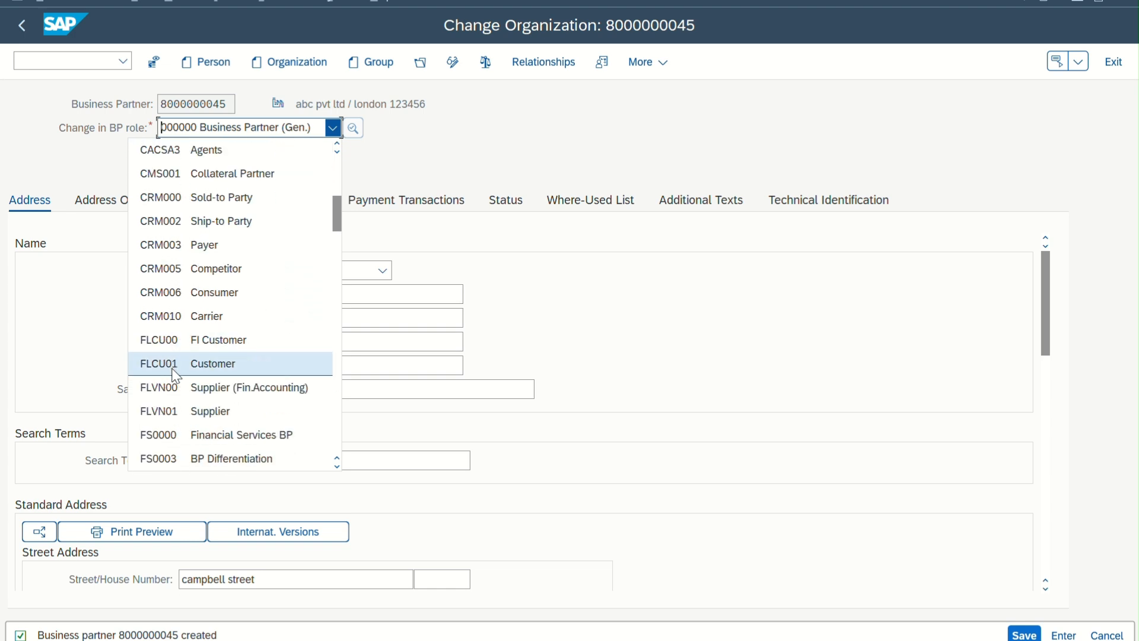
click(178, 343)
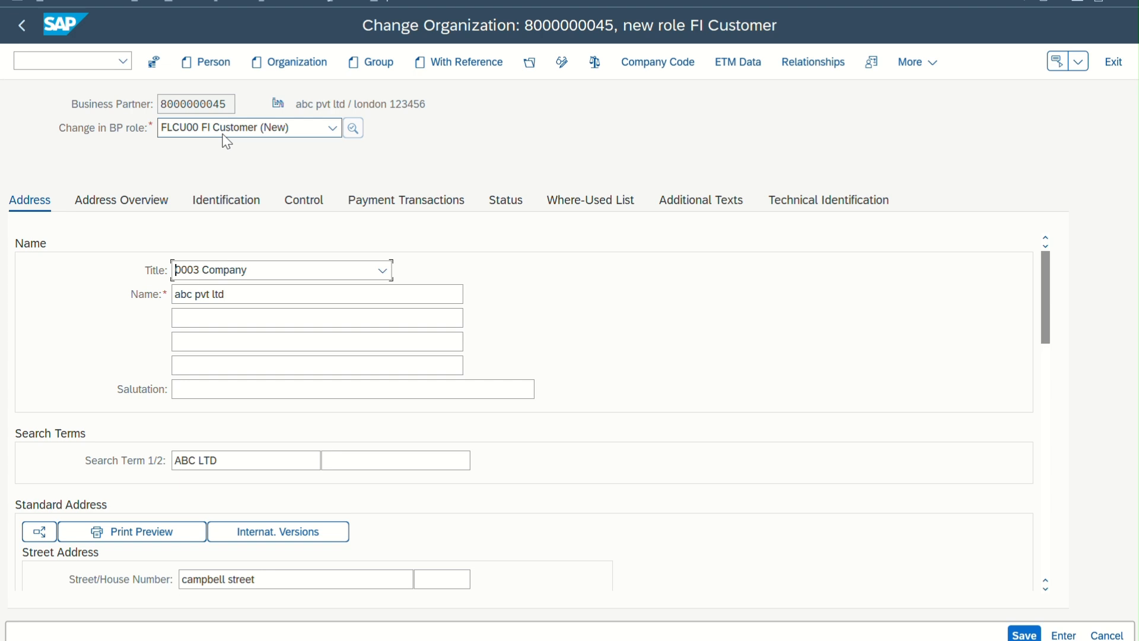
Open the FI Customer role's company code data for company code 1710 and go to the reconciliation account field
click(658, 63)
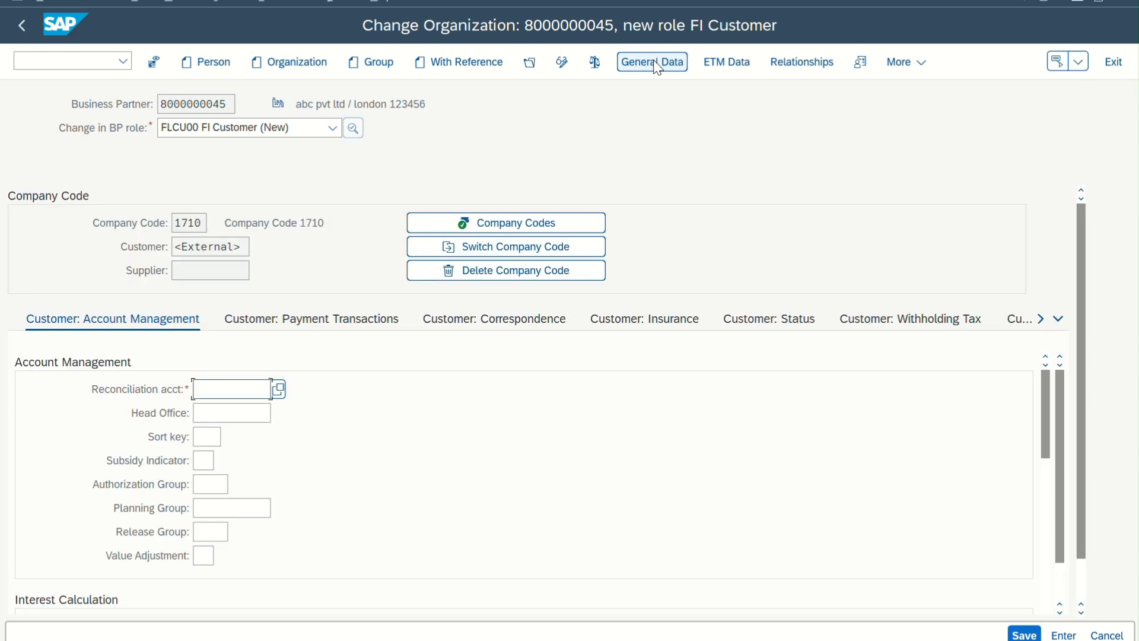
double_click(199, 224)
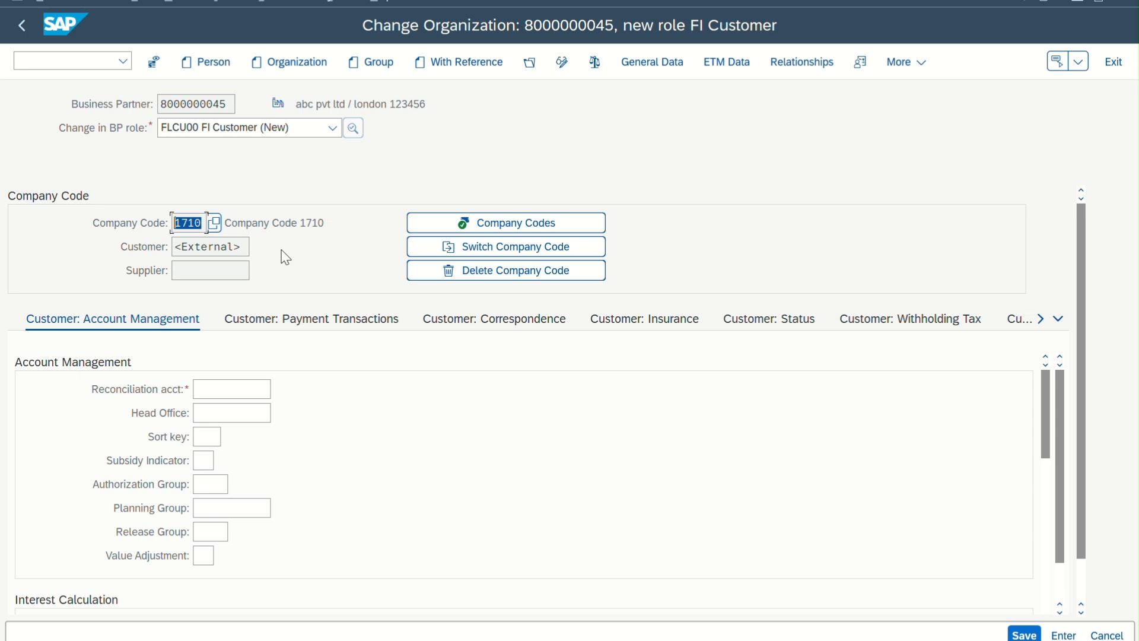
click(200, 223)
click(265, 386)
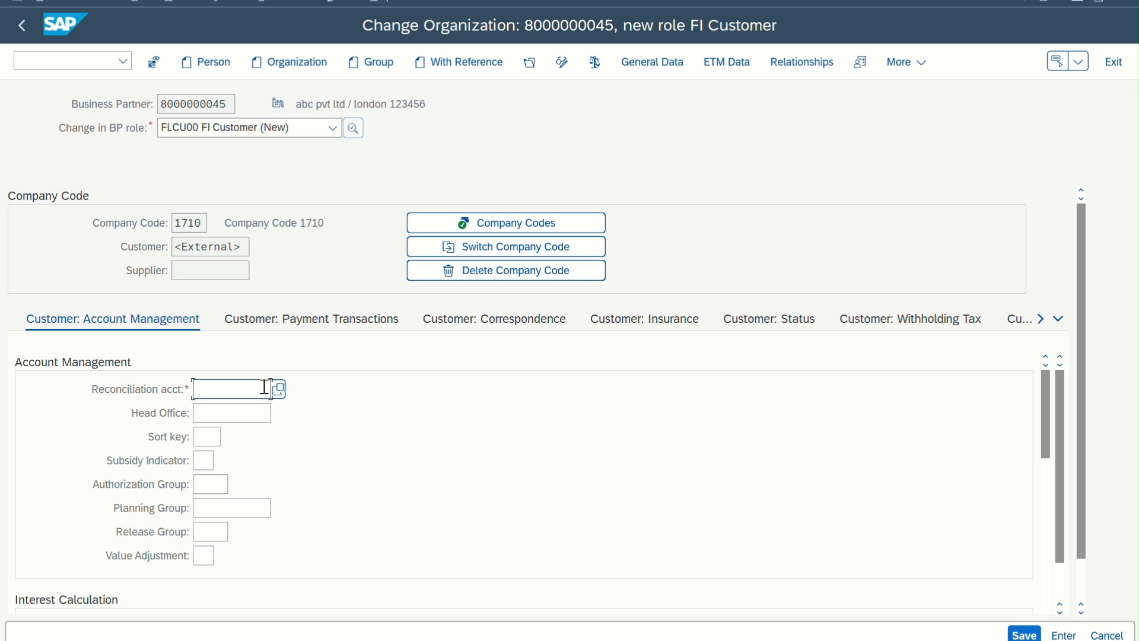
Open a second SAP session and display the SAP Customizing Implementation Guide through transaction SPRO
click(18, 3)
click(67, 169)
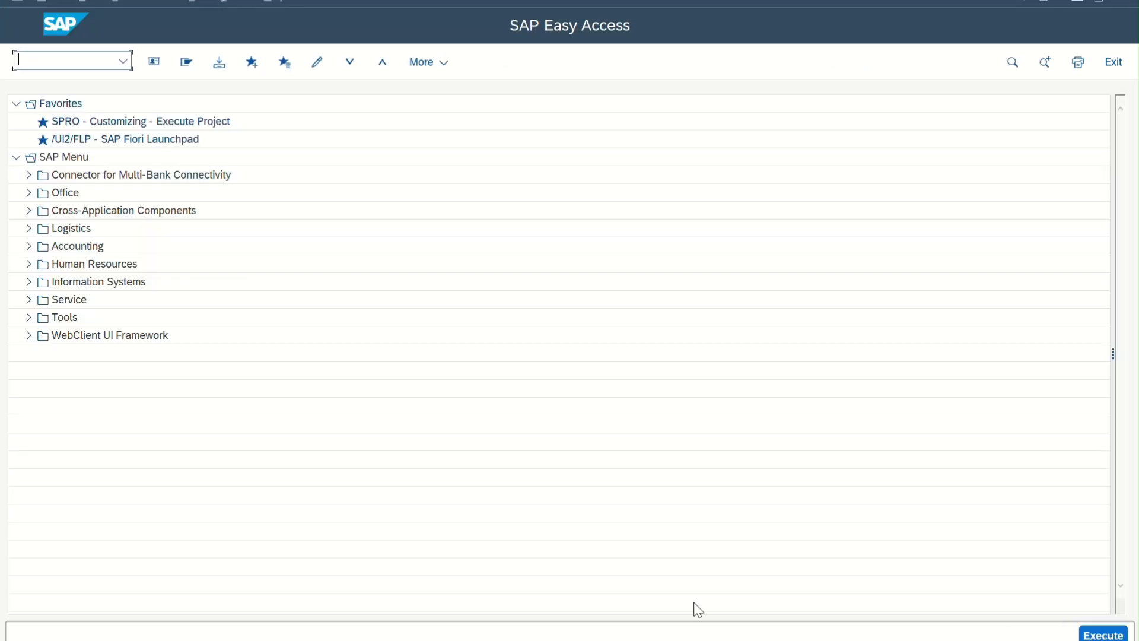
mouse_move(754, 607)
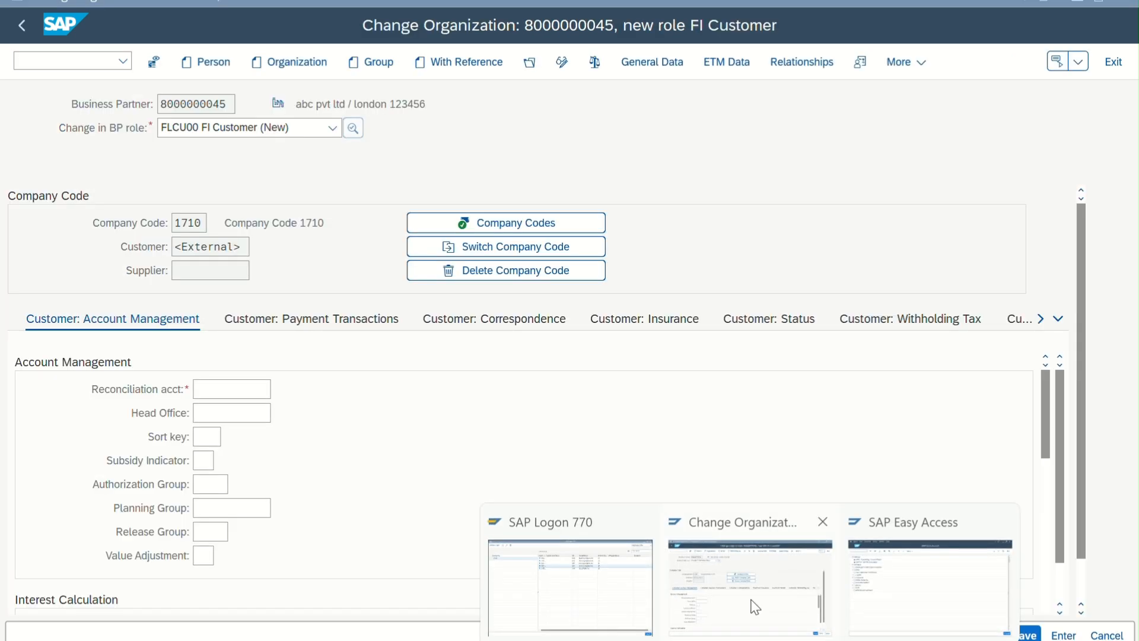
click(879, 600)
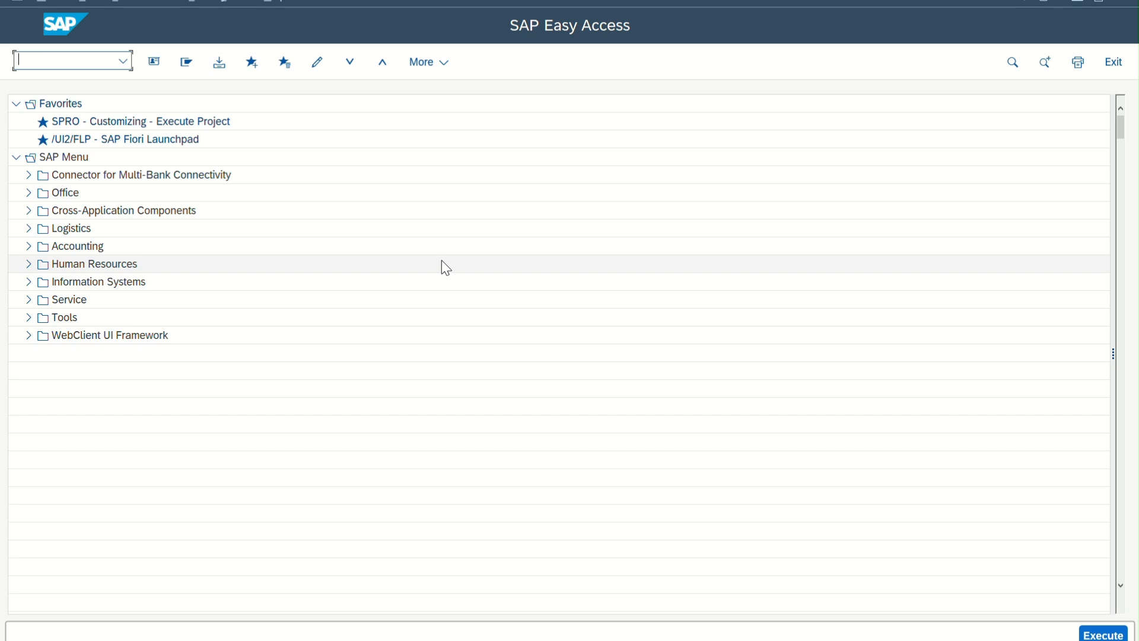
text(spro)
key(Return)
click(210, 54)
click(212, 59)
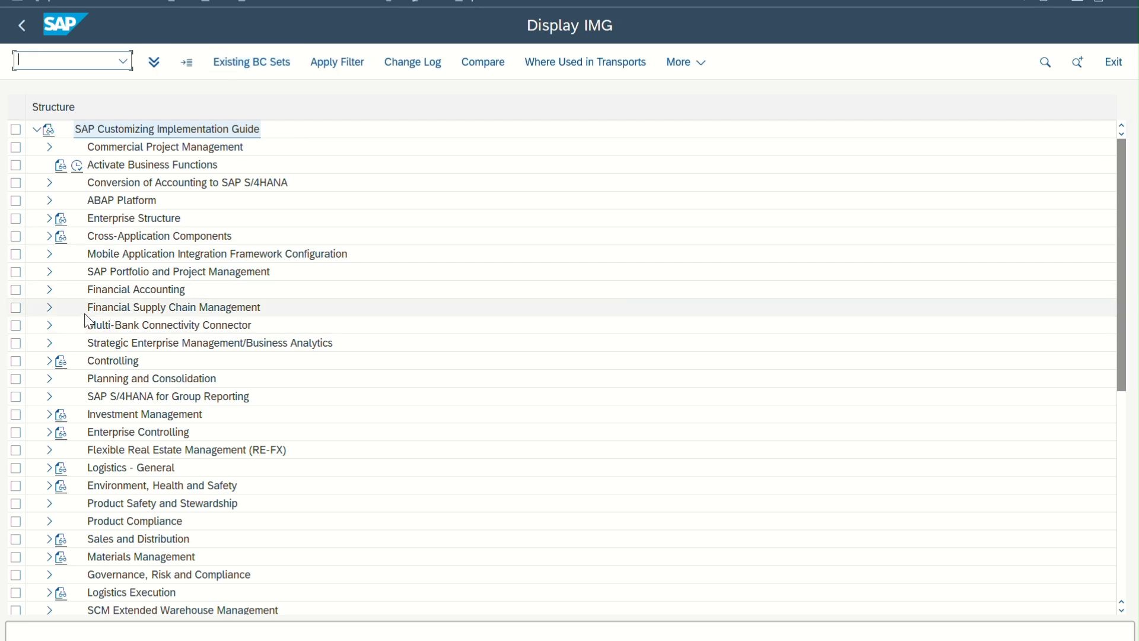
Open Define Number Ranges under Cross-Application Components > SAP Business Partner > Business Partner > Basic Settings > Number Ranges and Groupings
scroll(95, 302, down, 2)
click(48, 202)
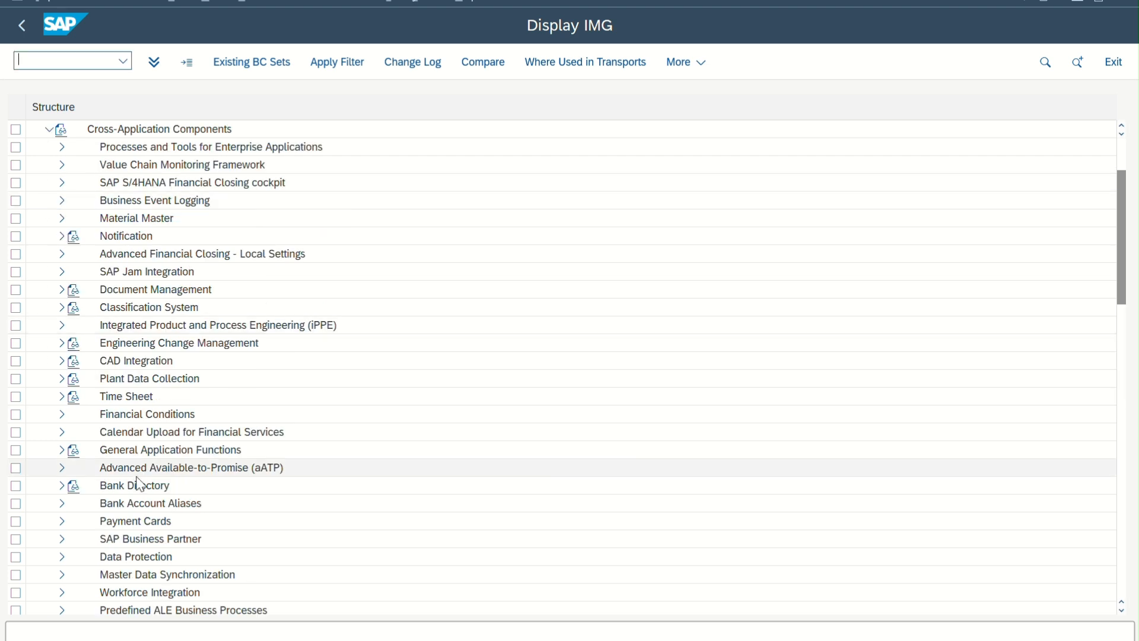
scroll(137, 483, down, 4)
scroll(138, 483, down, 2)
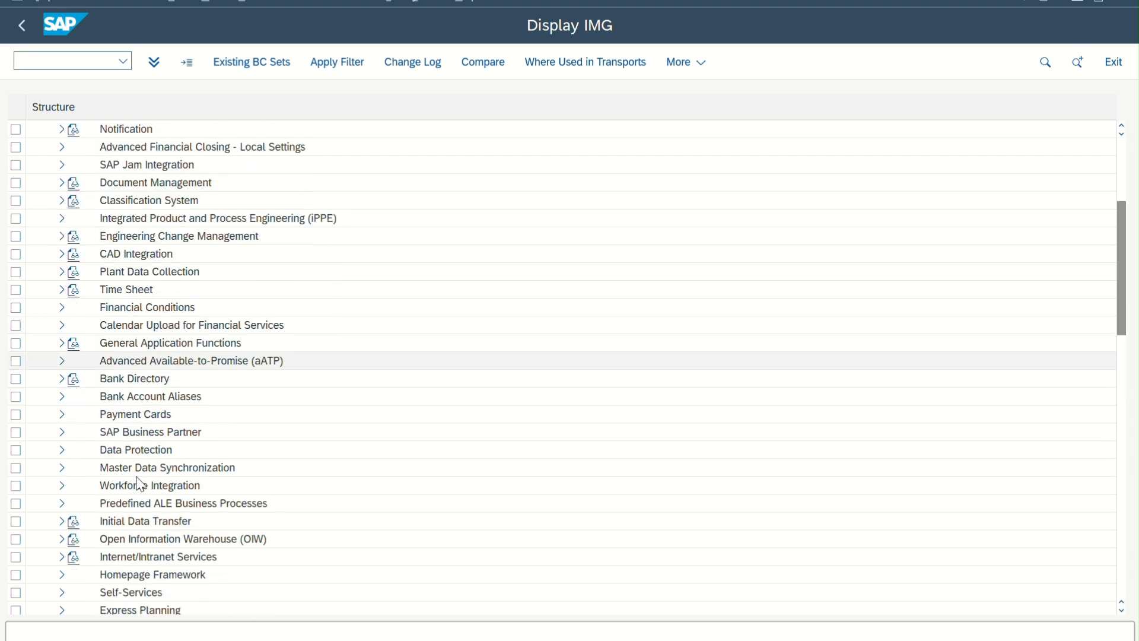
click(61, 432)
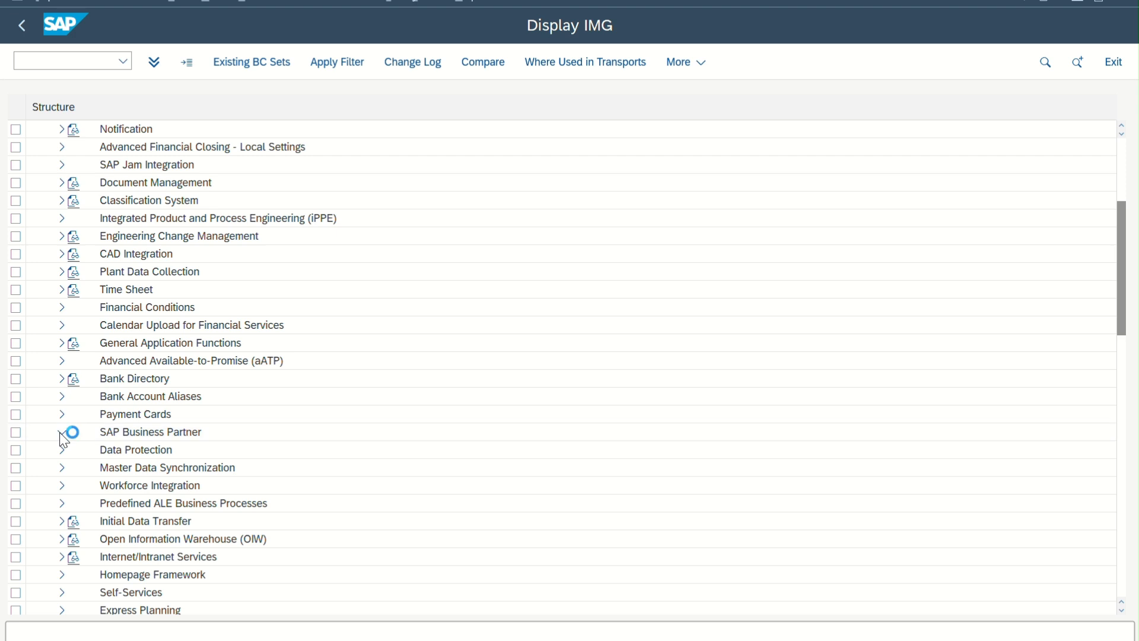
scroll(215, 467, down, 3)
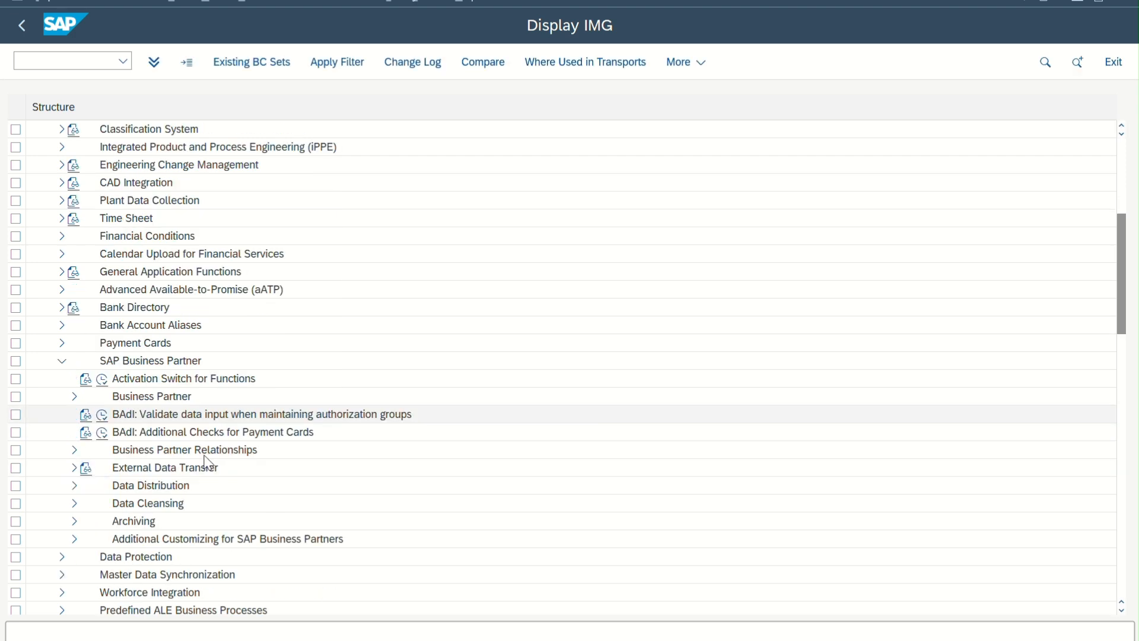
click(74, 396)
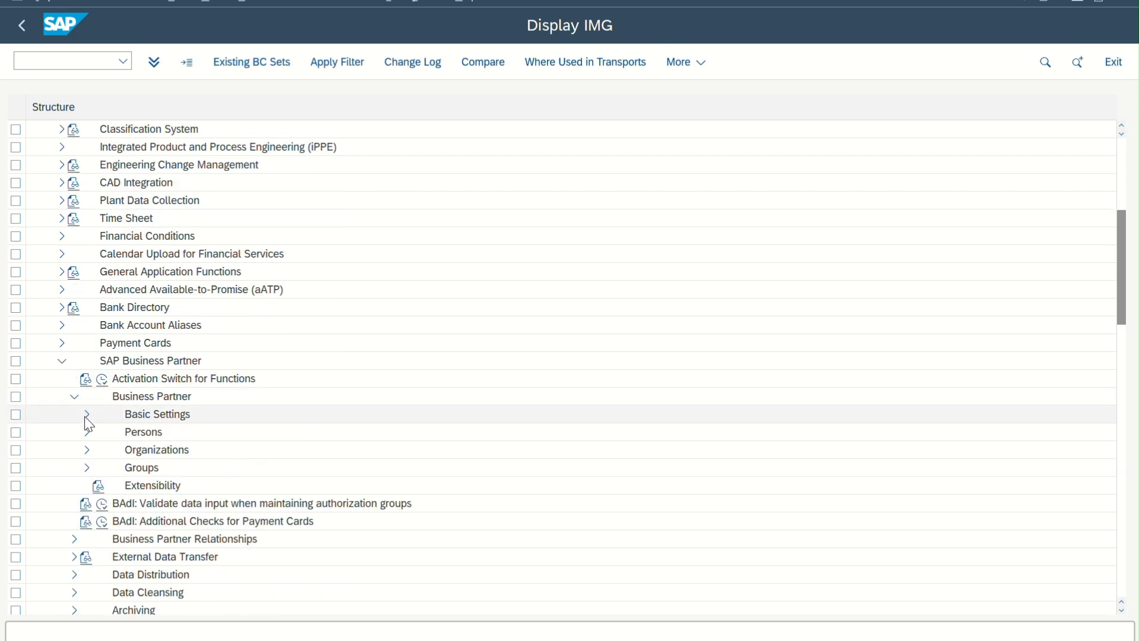
click(87, 414)
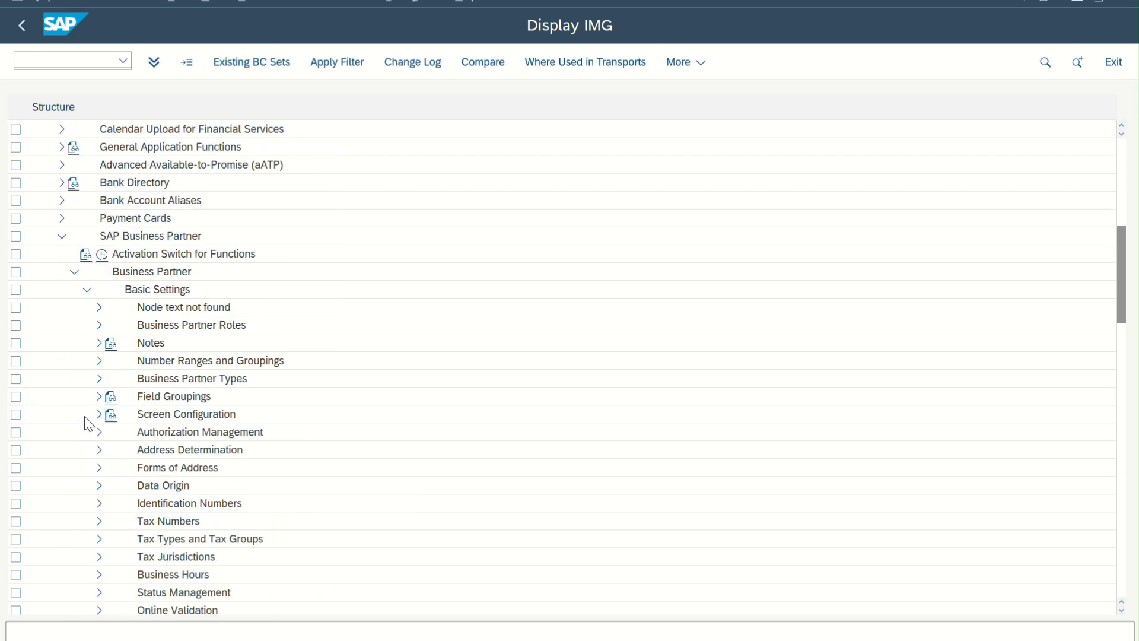
click(100, 361)
click(143, 386)
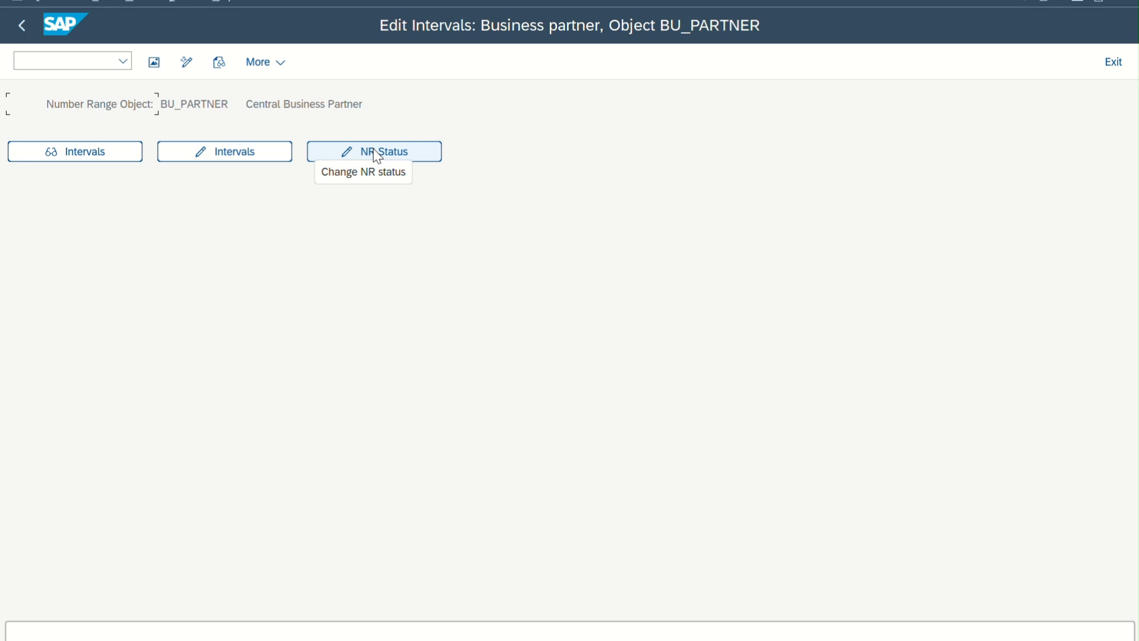
Open the BU_PARTNER number range intervals in change mode, review them, and check for free intervals
click(250, 158)
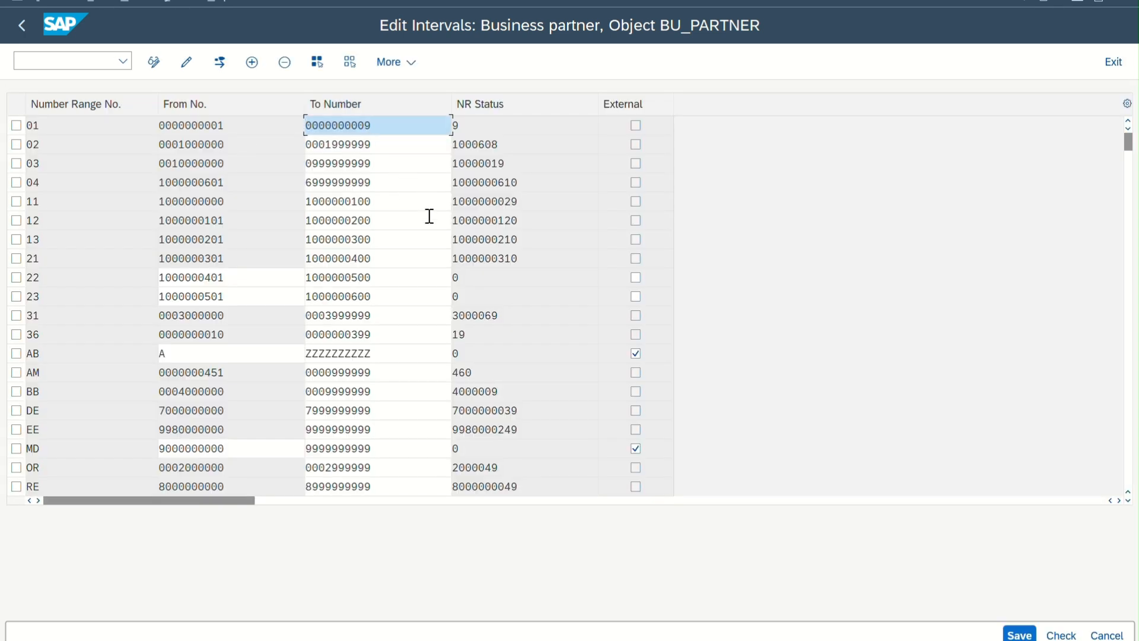
scroll(458, 391, down, 10)
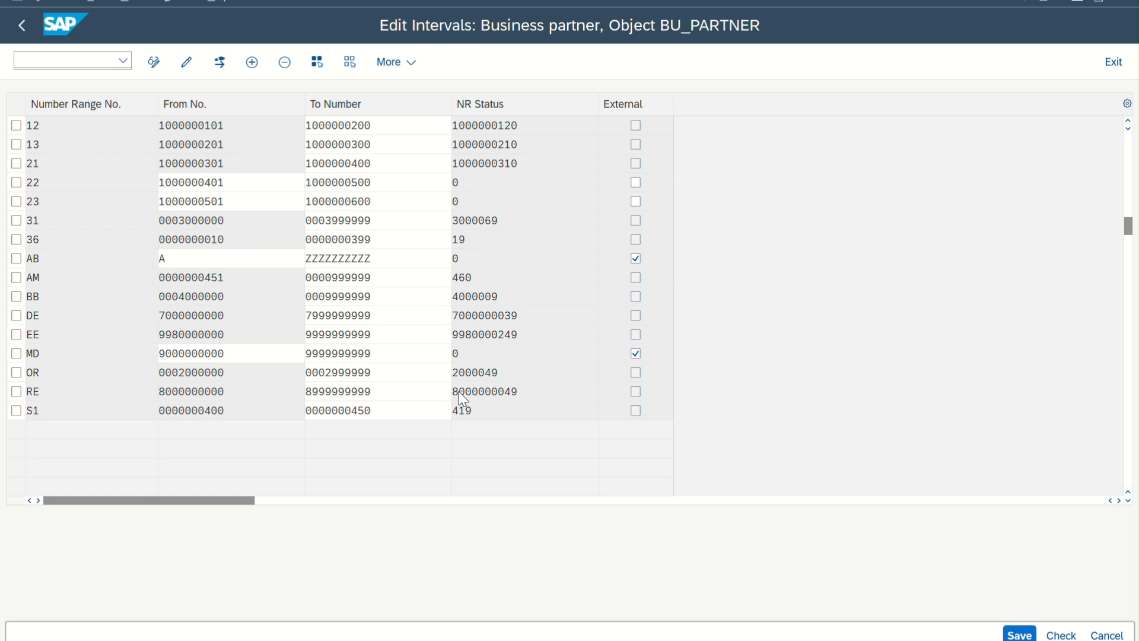
scroll(458, 390, up, 10)
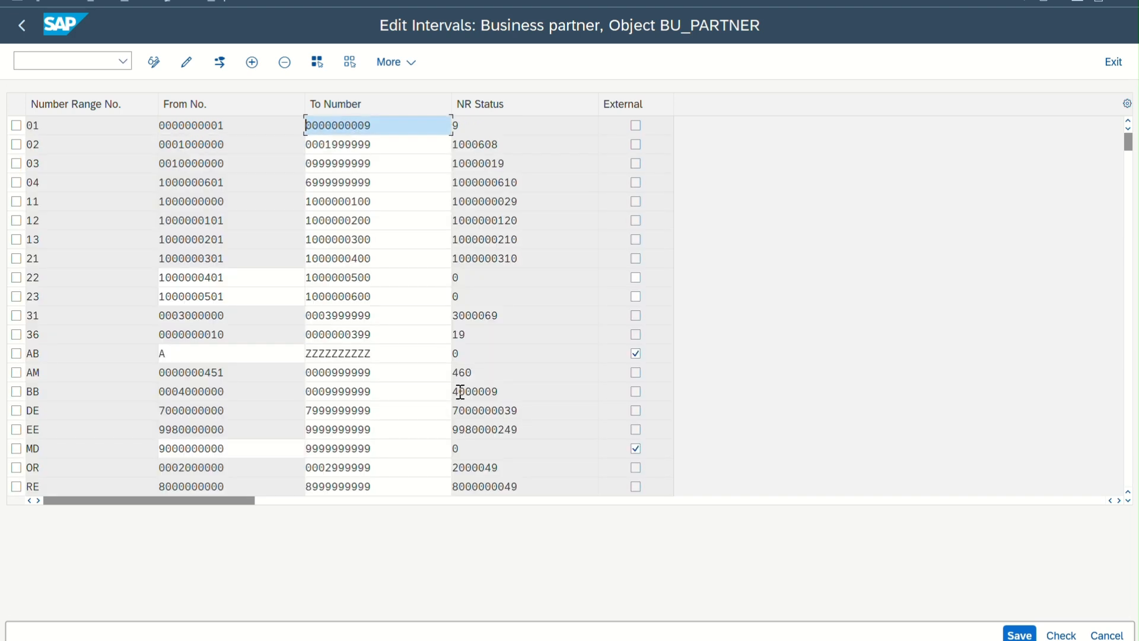
click(220, 62)
click(220, 62)
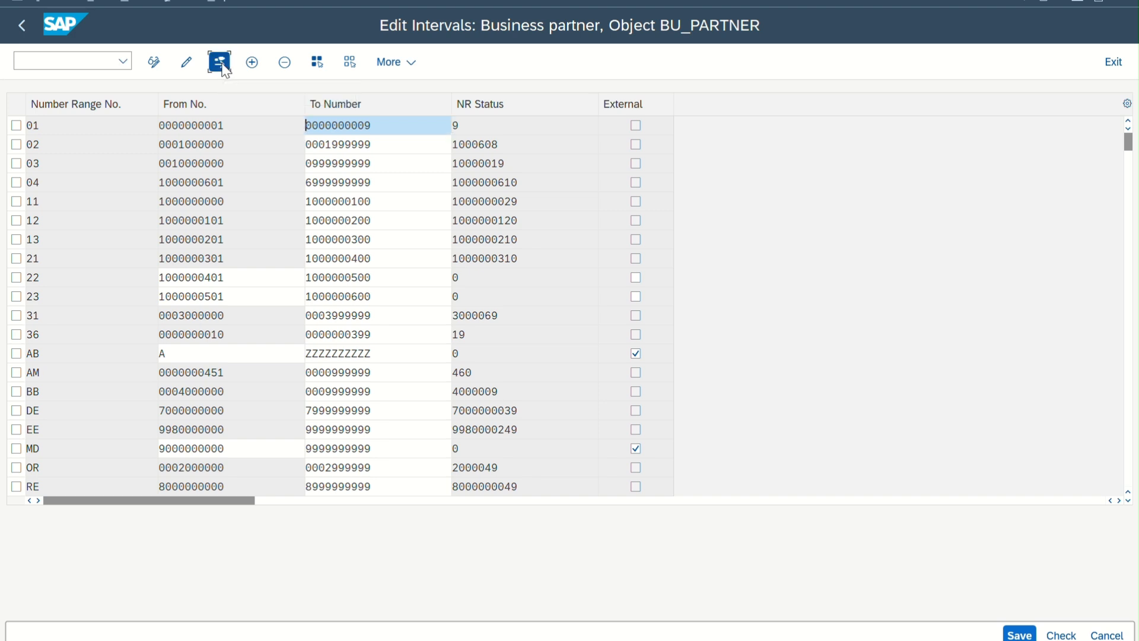
click(497, 604)
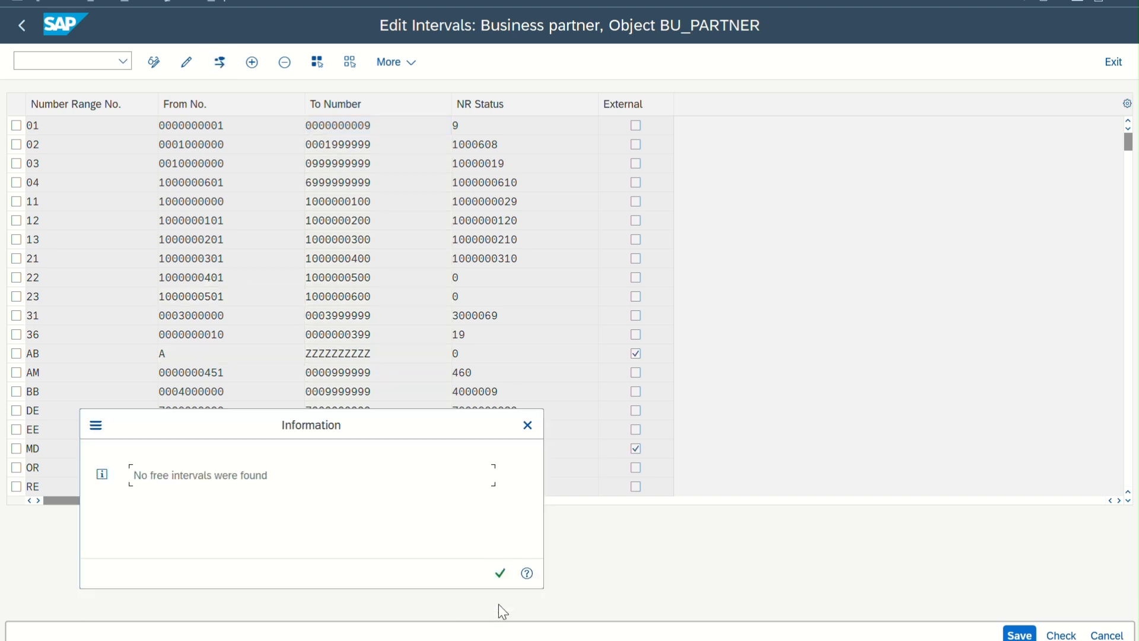
click(500, 573)
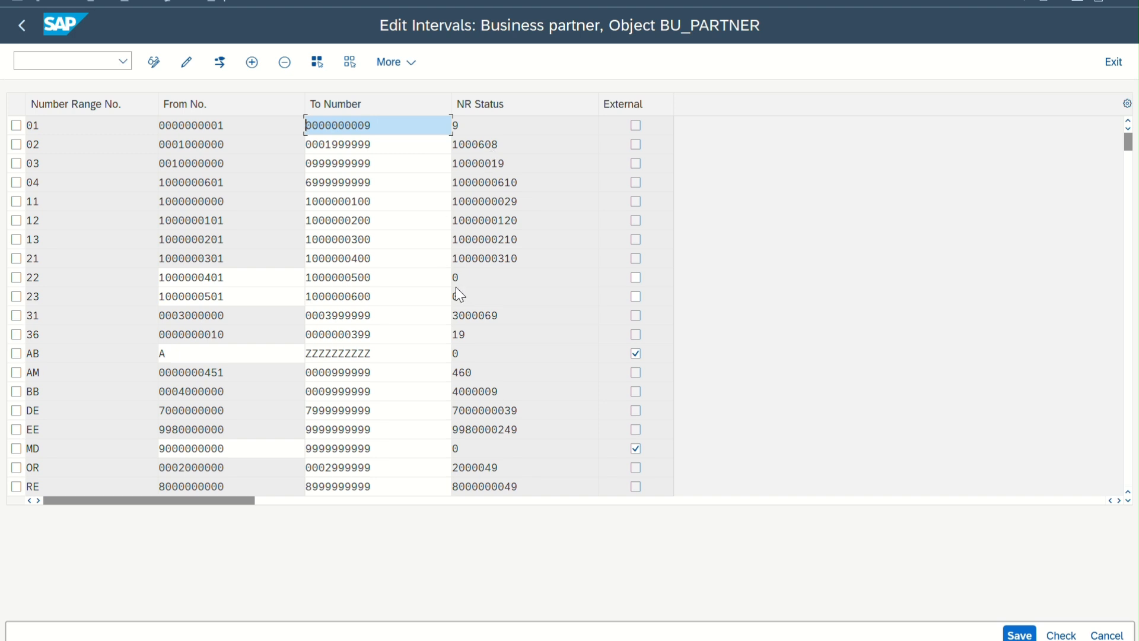
Examine the interval and status of number range 22, and return to the customizing structure
click(17, 279)
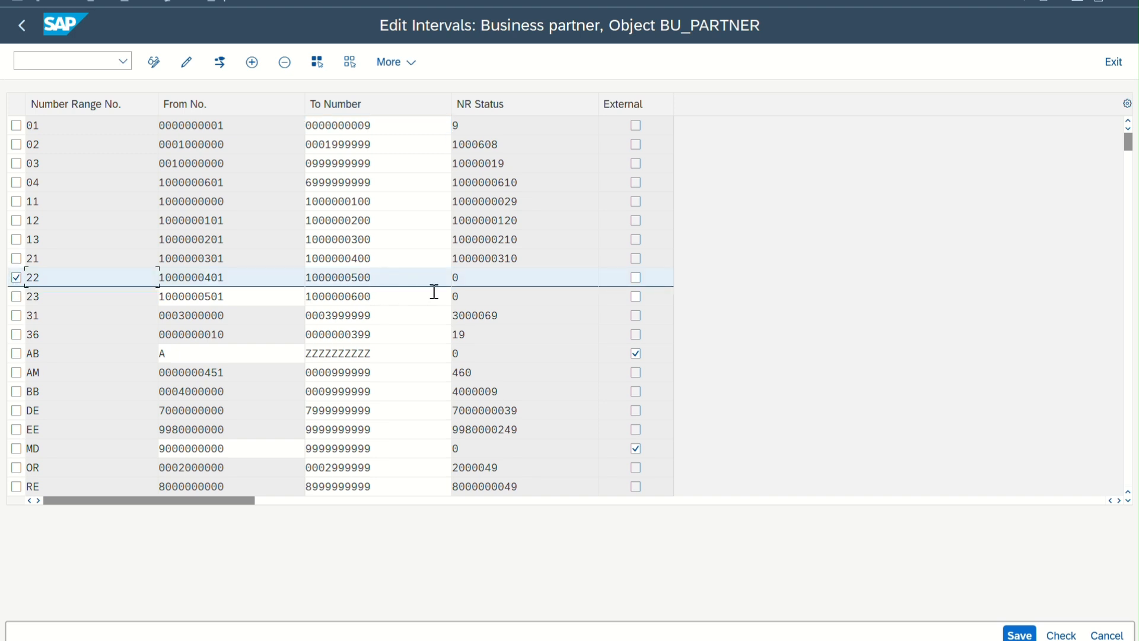
double_click(474, 272)
click(26, 24)
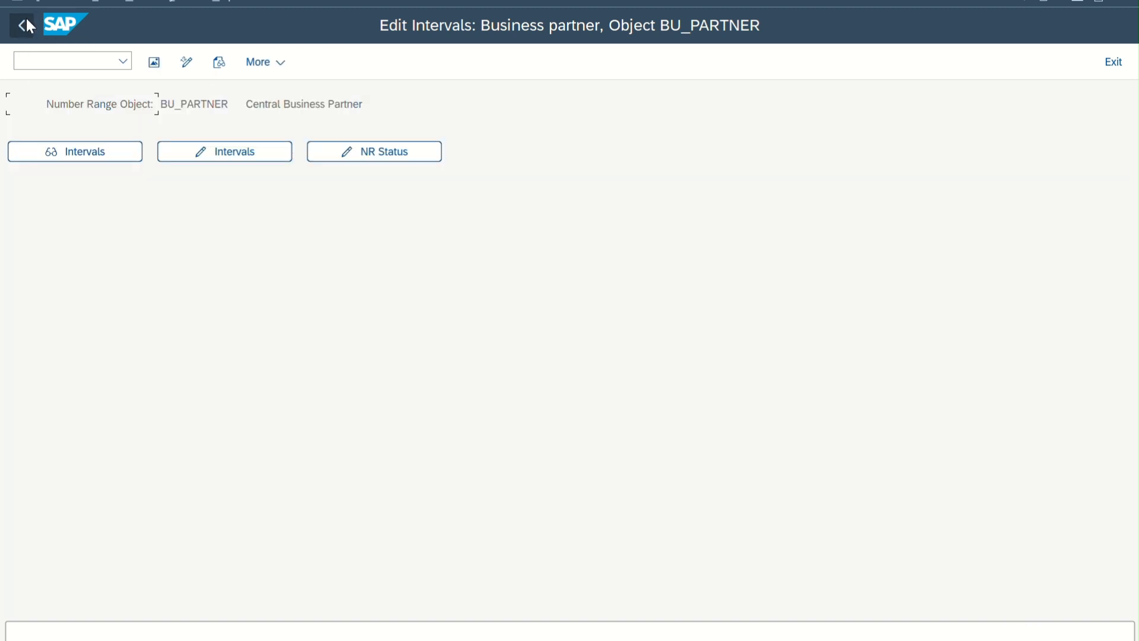
click(26, 24)
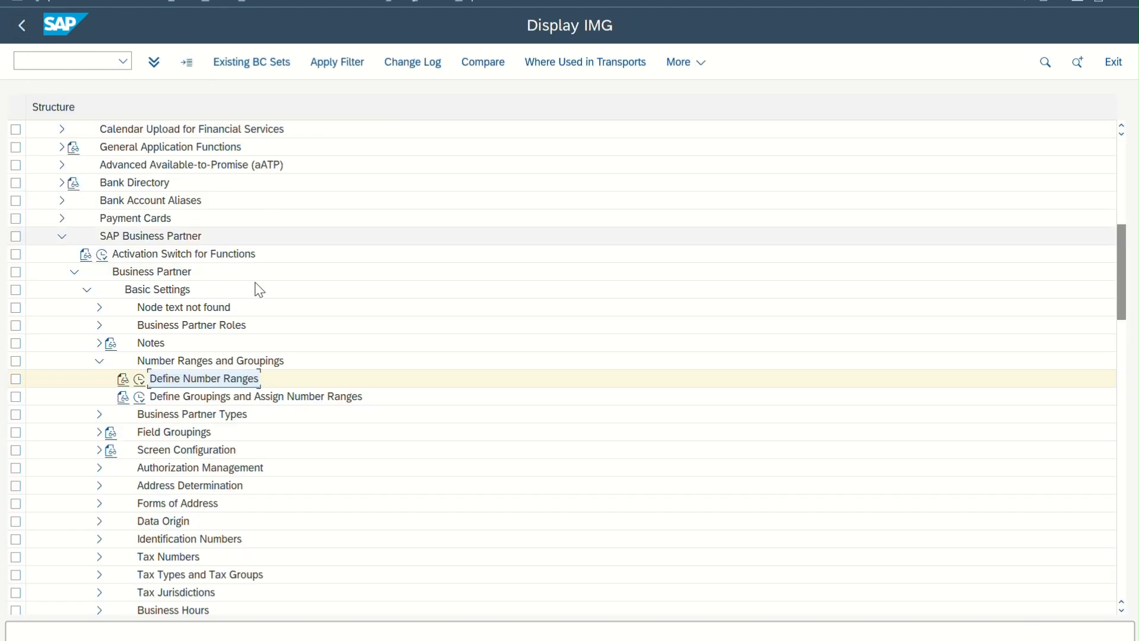
Add a new entry in Define Groupings and Assign Number Ranges with grouping 1201 and short name TATA
click(140, 396)
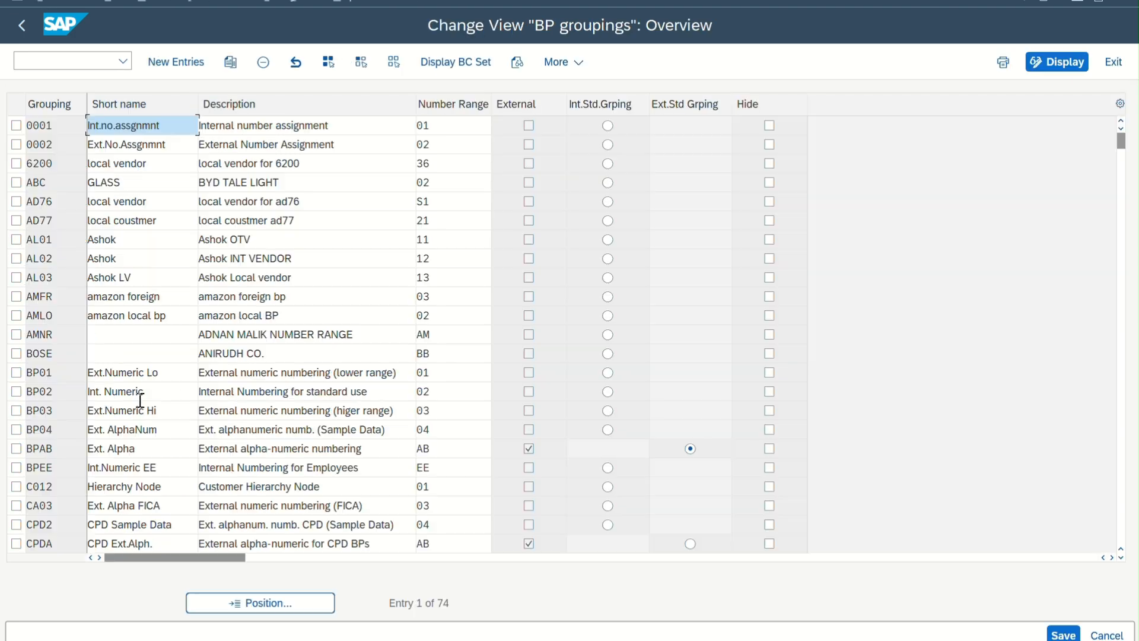
click(177, 67)
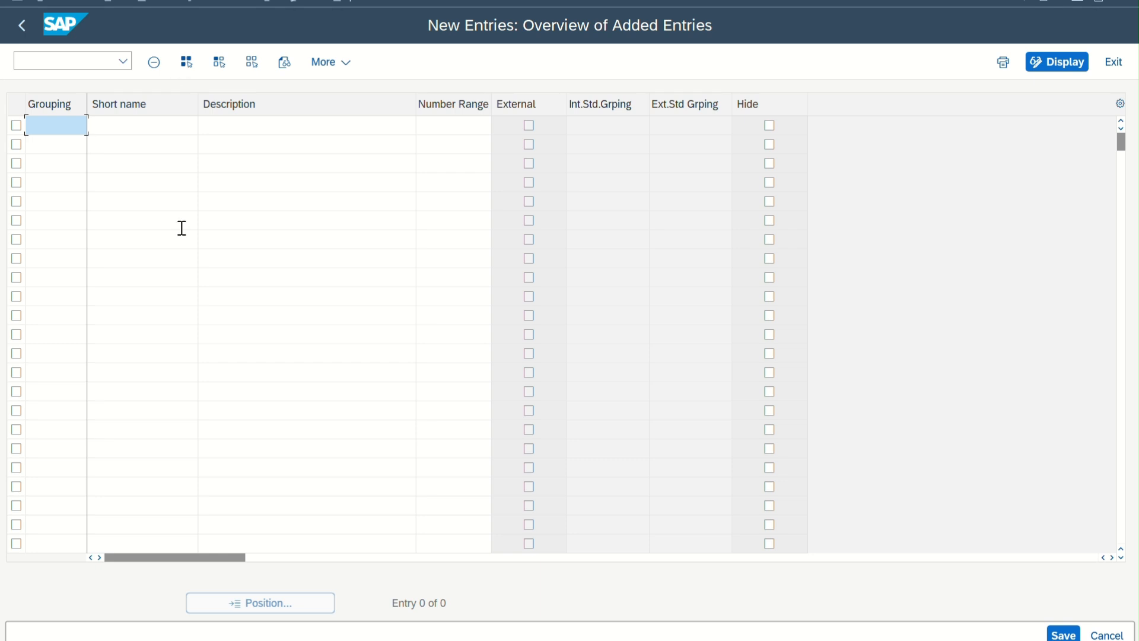
text(1201)
key(Tab)
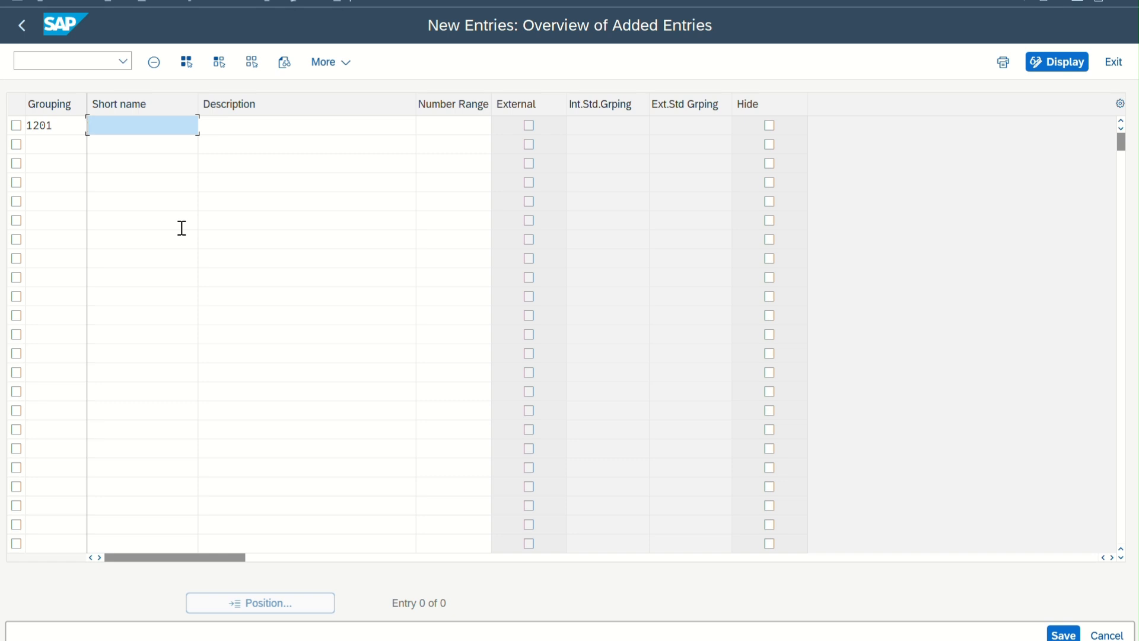
text(TATA)
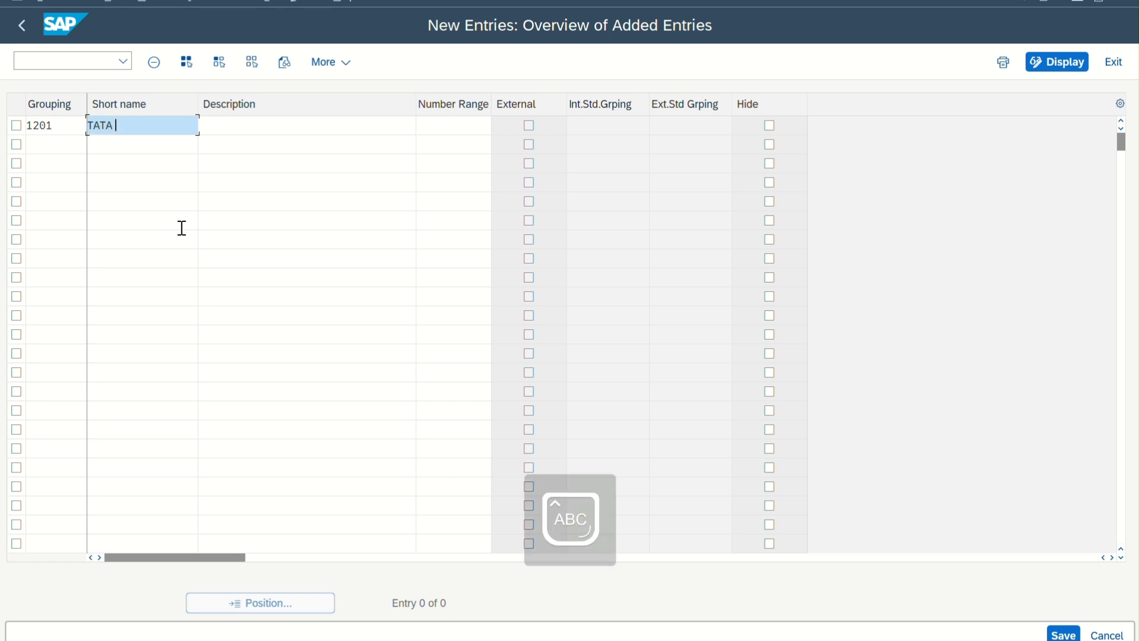
key(Caps_Lock)
key(Tab)
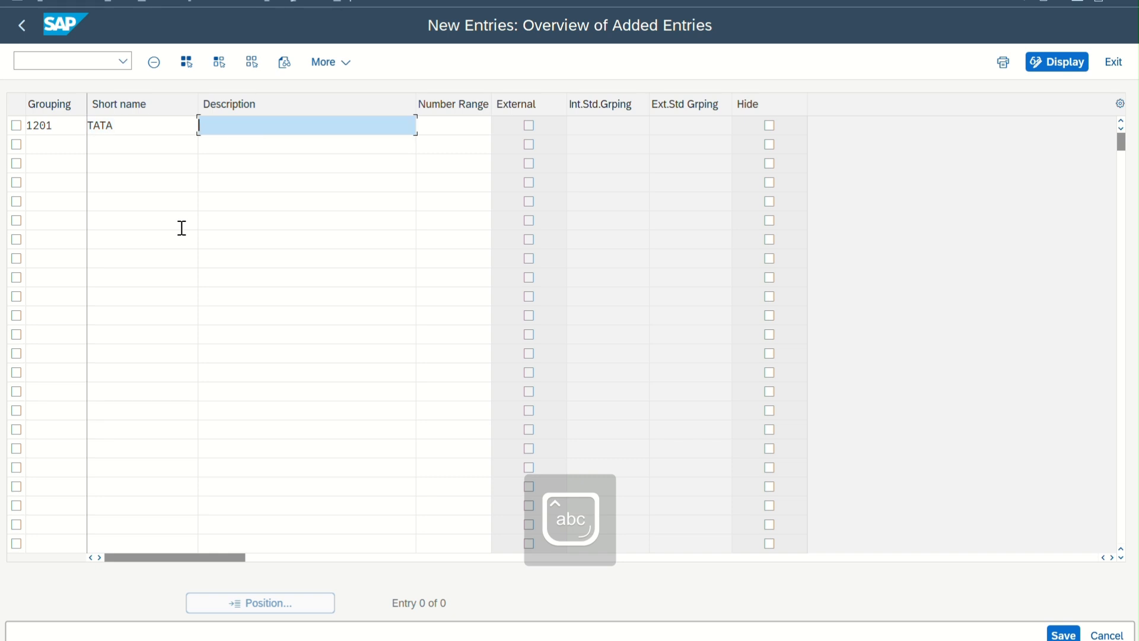
Give grouping 1201 the description "grouping", assign number range 22, and save the new entry
text(grouping)
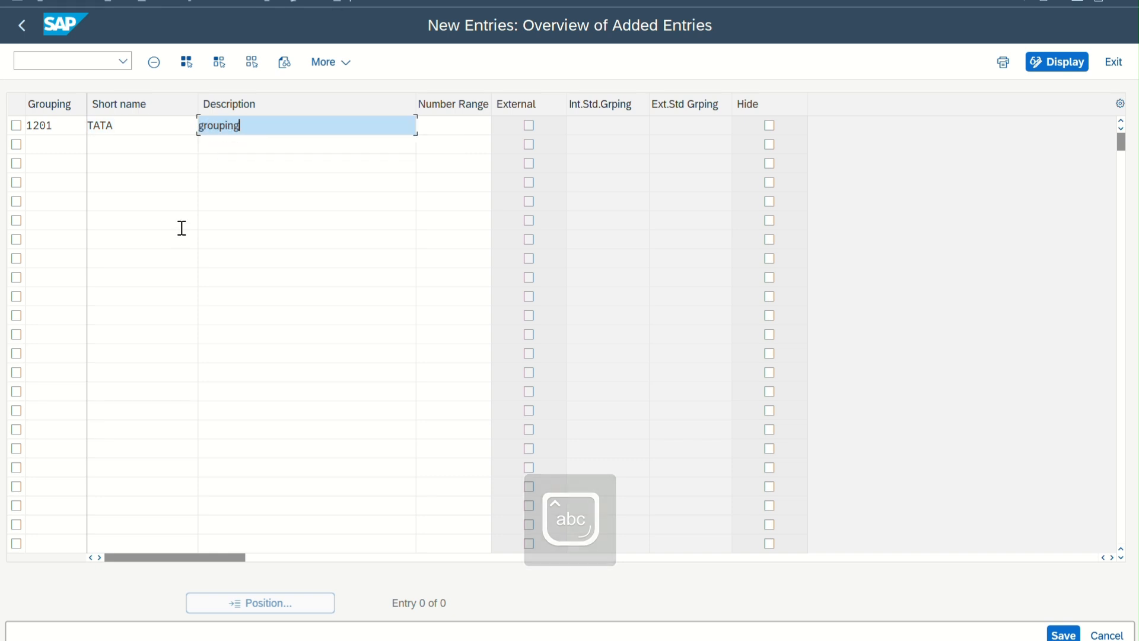
click(433, 124)
text(22)
key(Return)
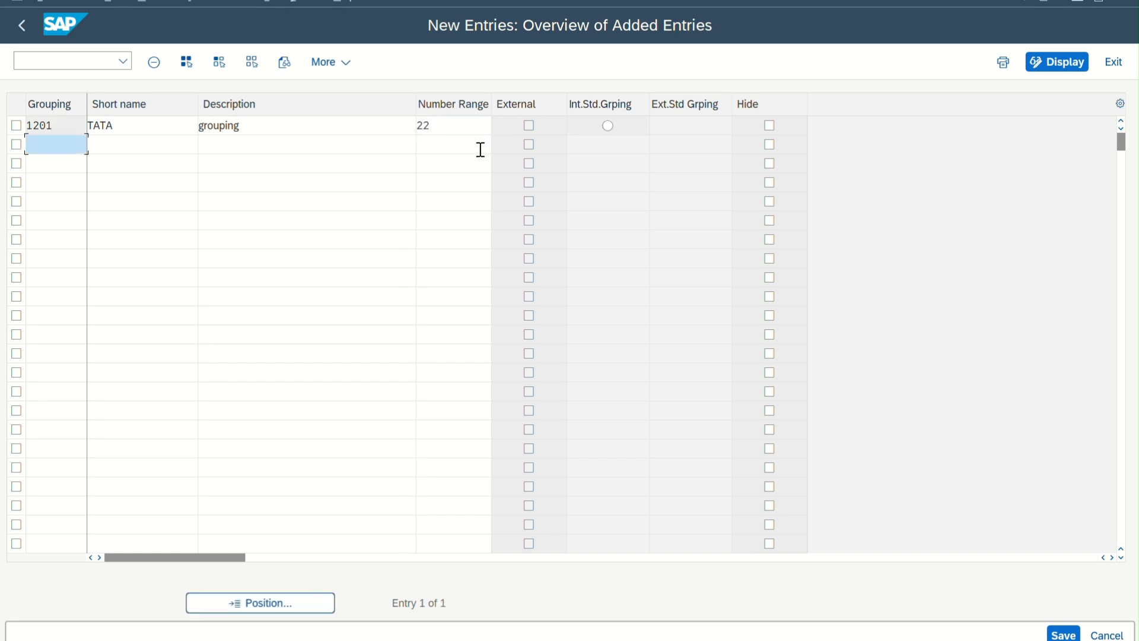
click(1062, 634)
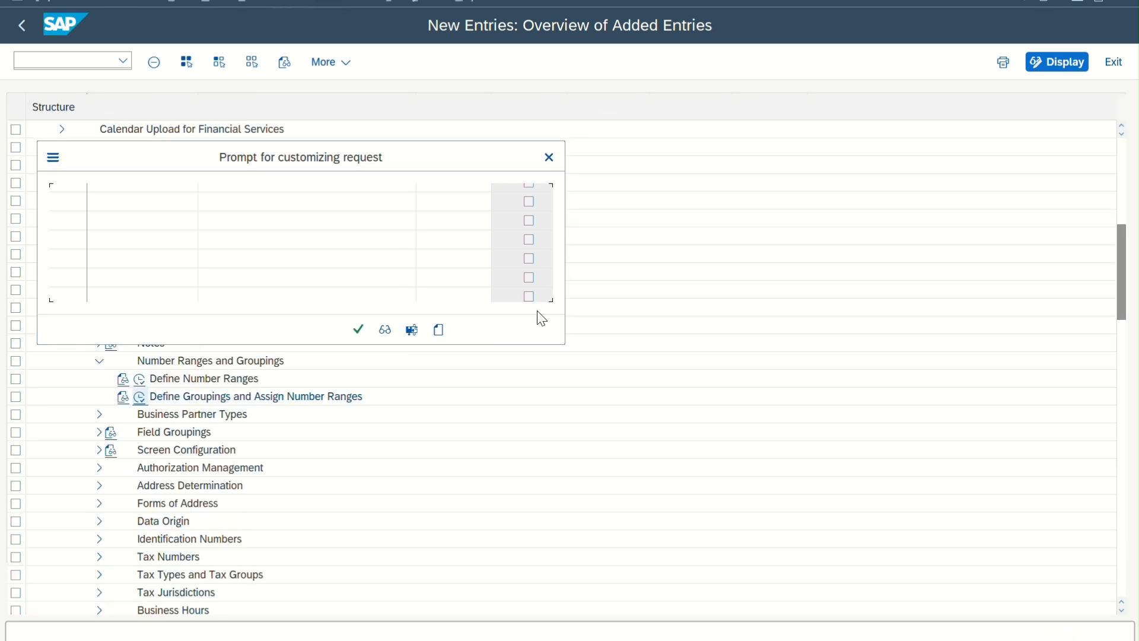
click(358, 328)
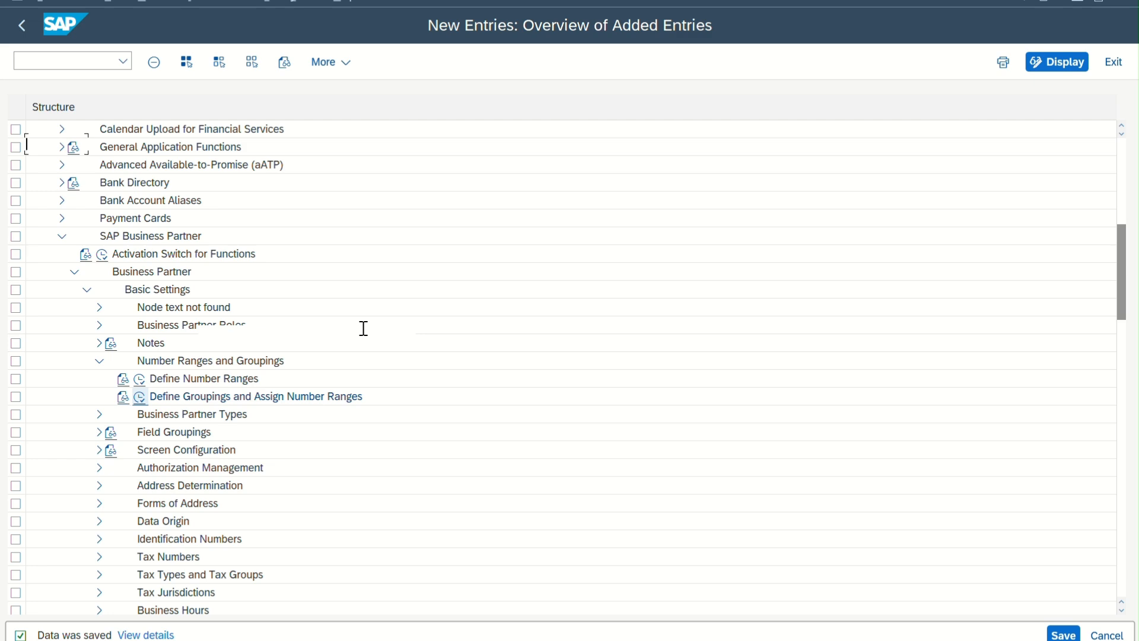
Return to the organization's FI Customer session and look through the available BP roles, keeping FLCU00
click(23, 26)
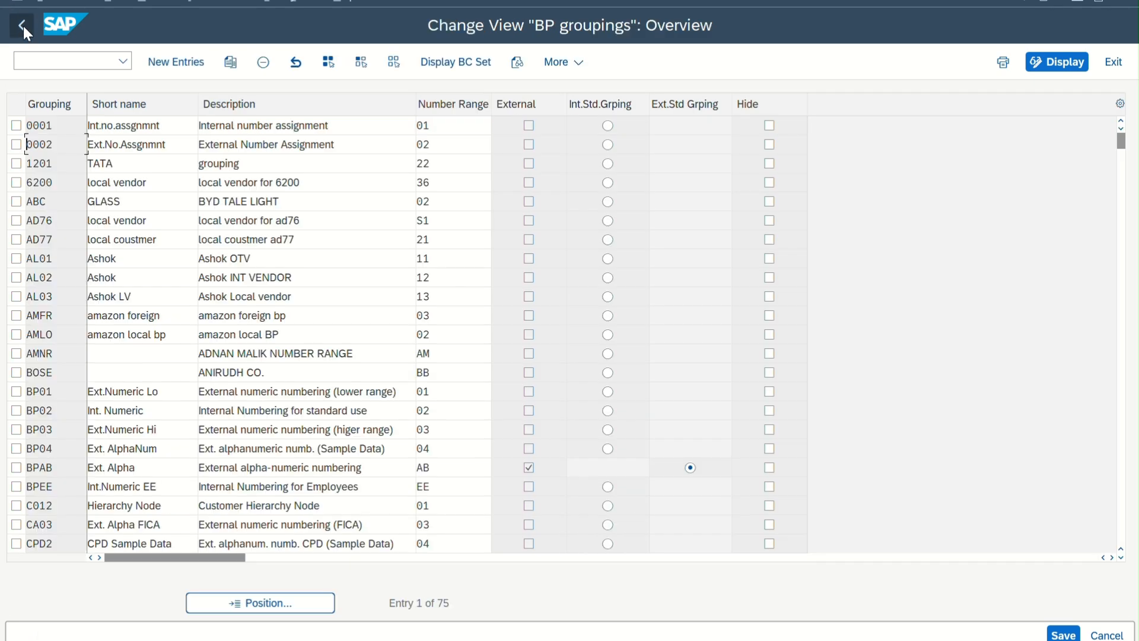
click(23, 26)
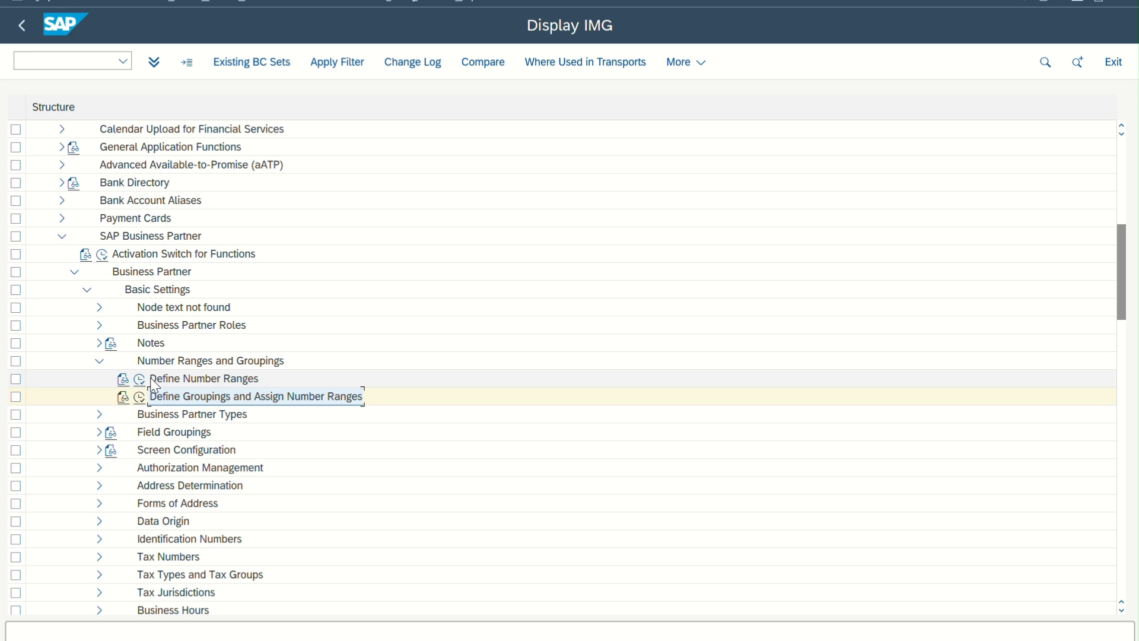
click(750, 638)
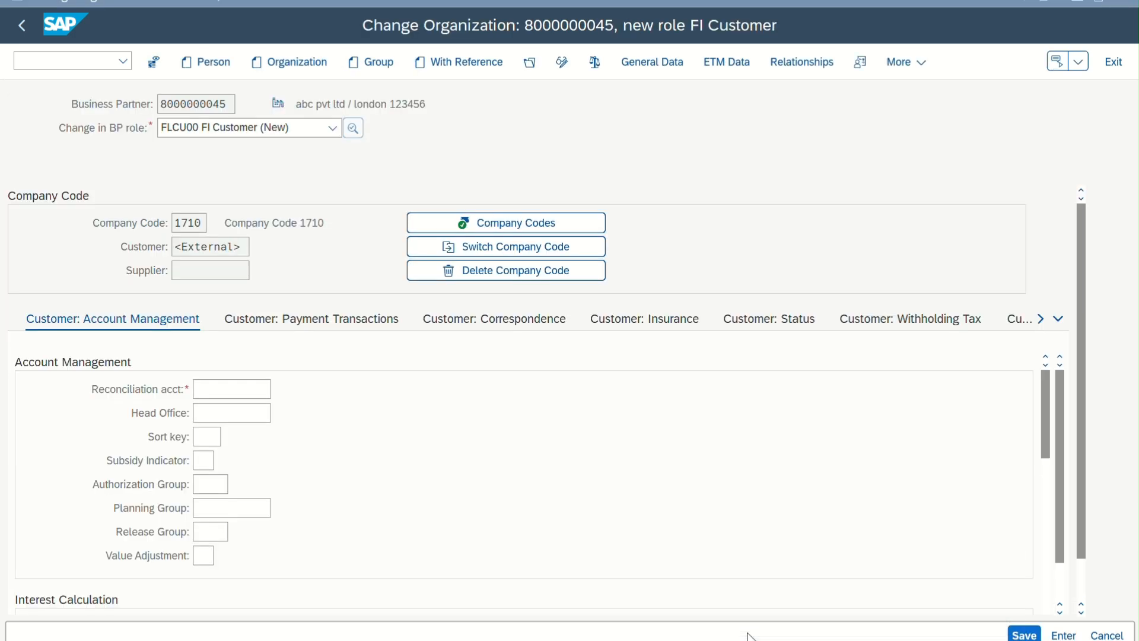
click(333, 128)
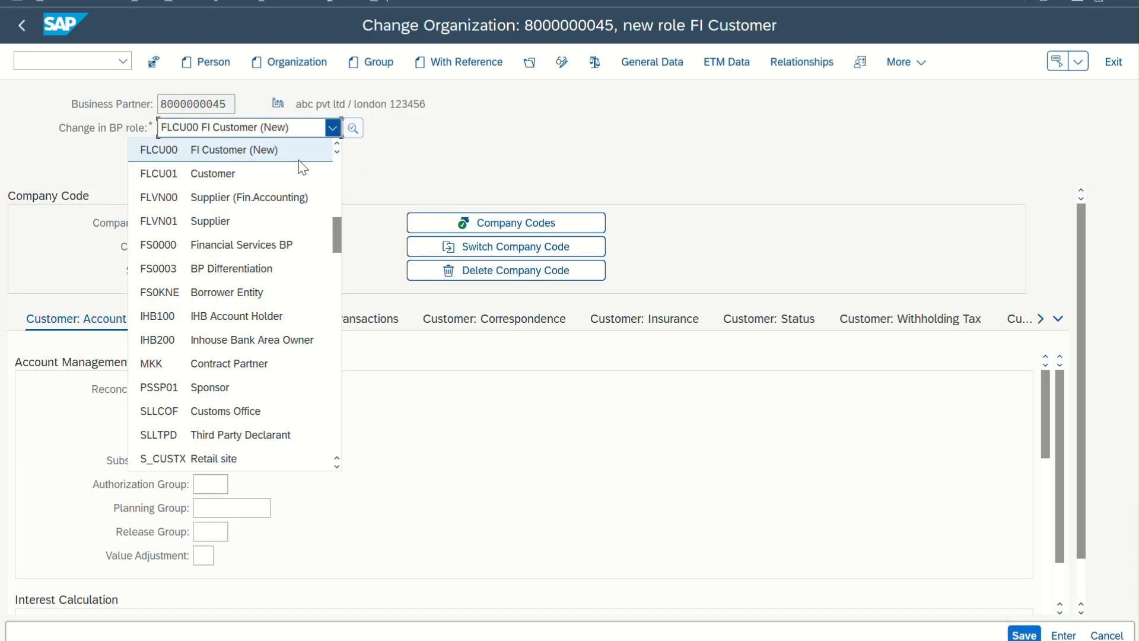
scroll(236, 258, up, 8)
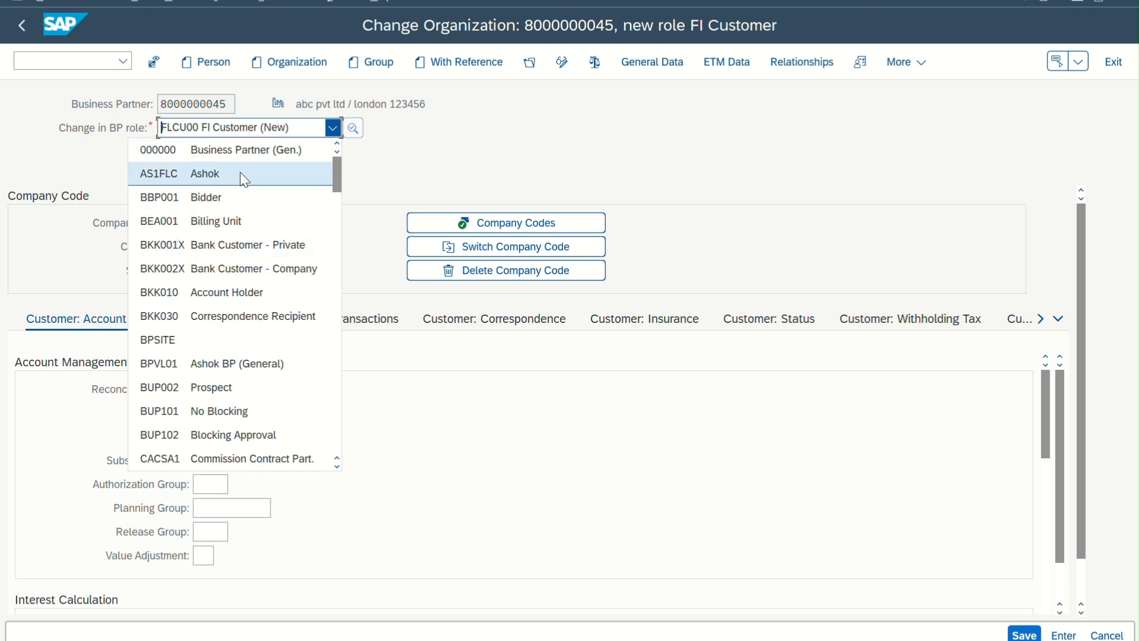
click(319, 135)
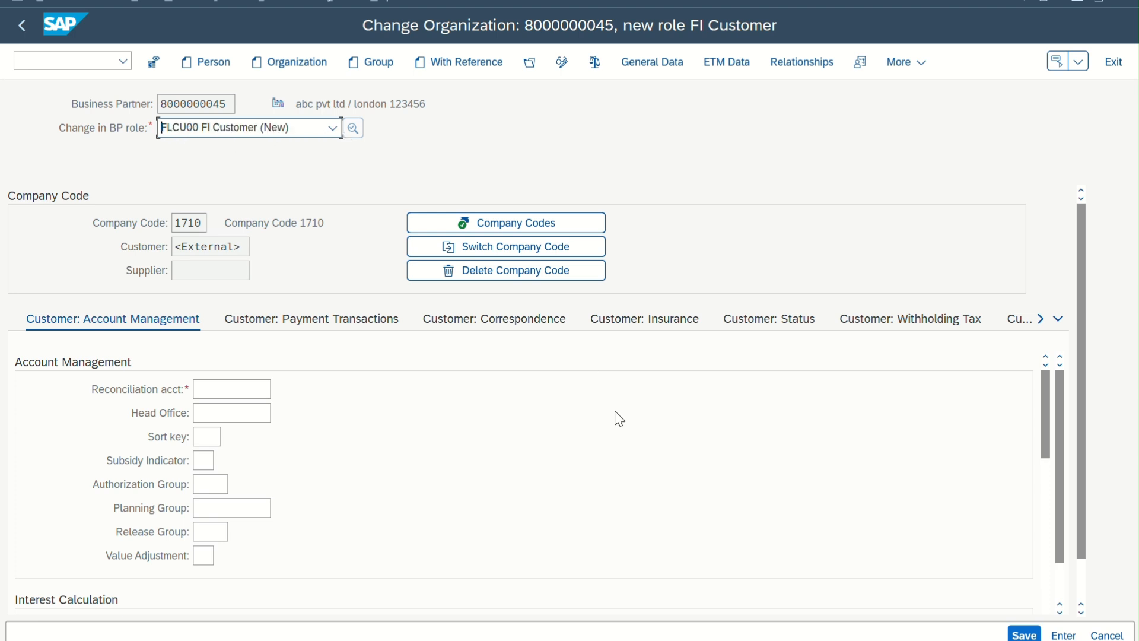
Switch to the customizing session and open Define BP Role Groupings under Business Partner Roles
mouse_move(750, 640)
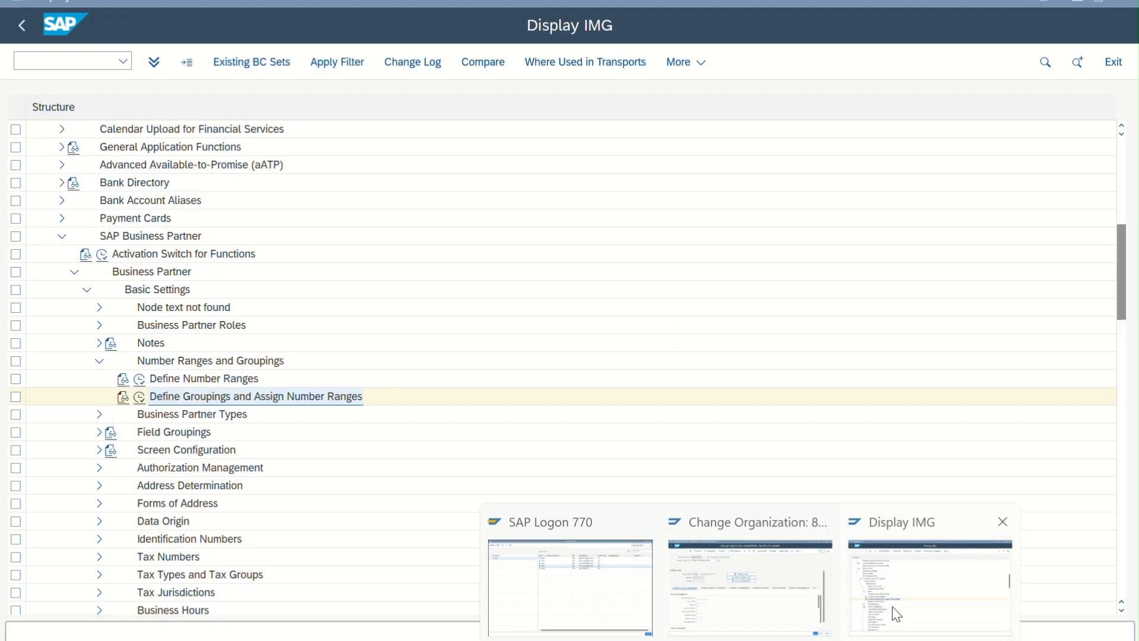
click(892, 606)
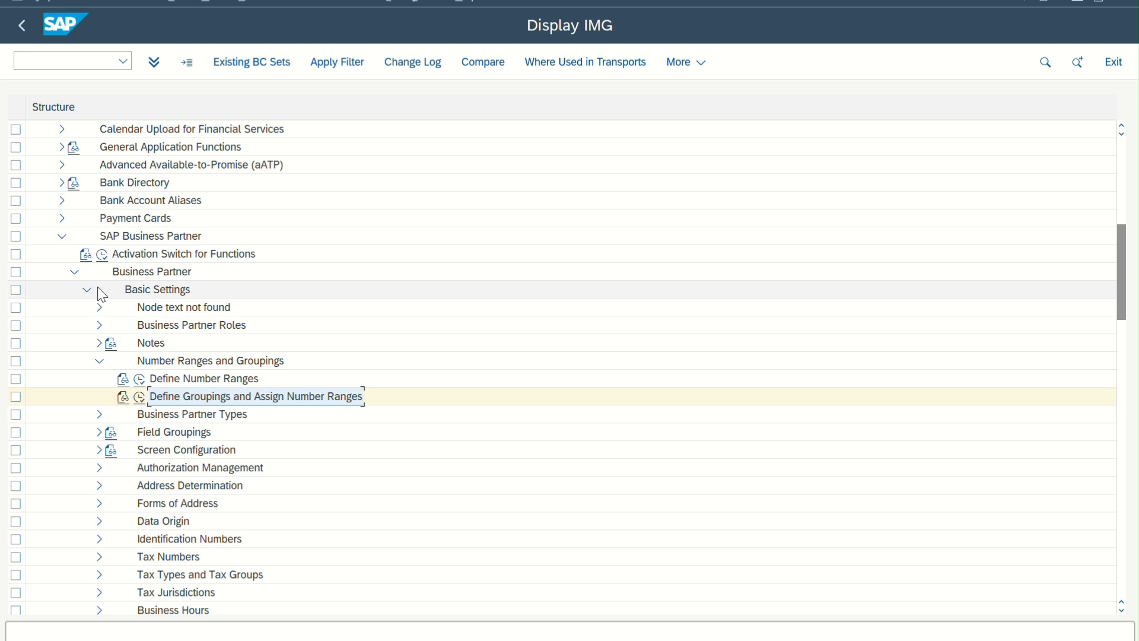
click(99, 325)
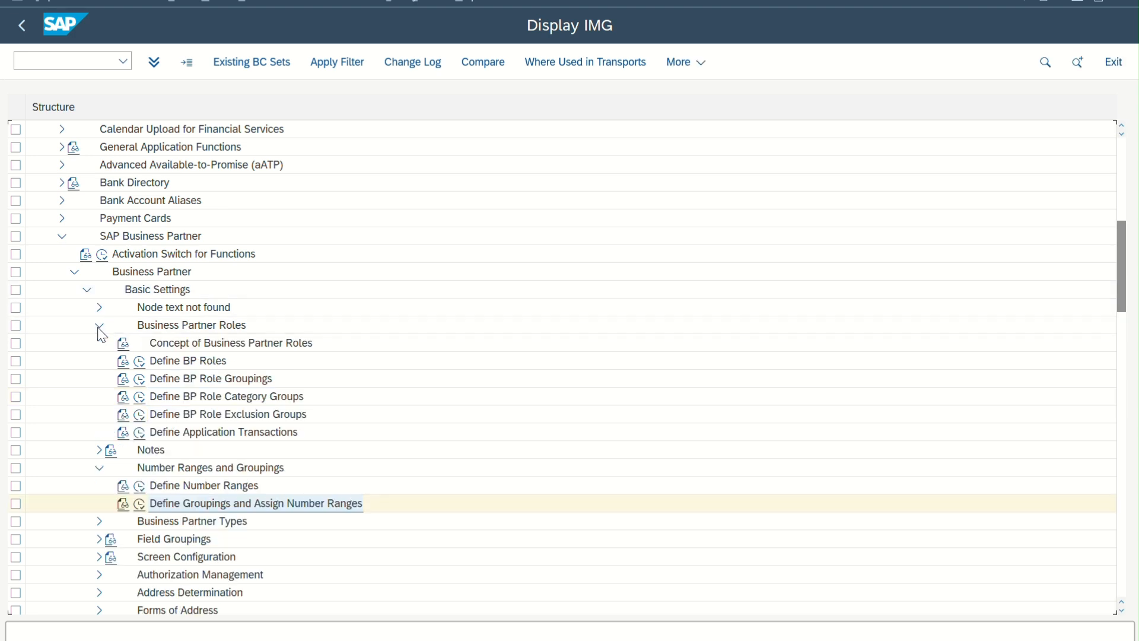
click(223, 379)
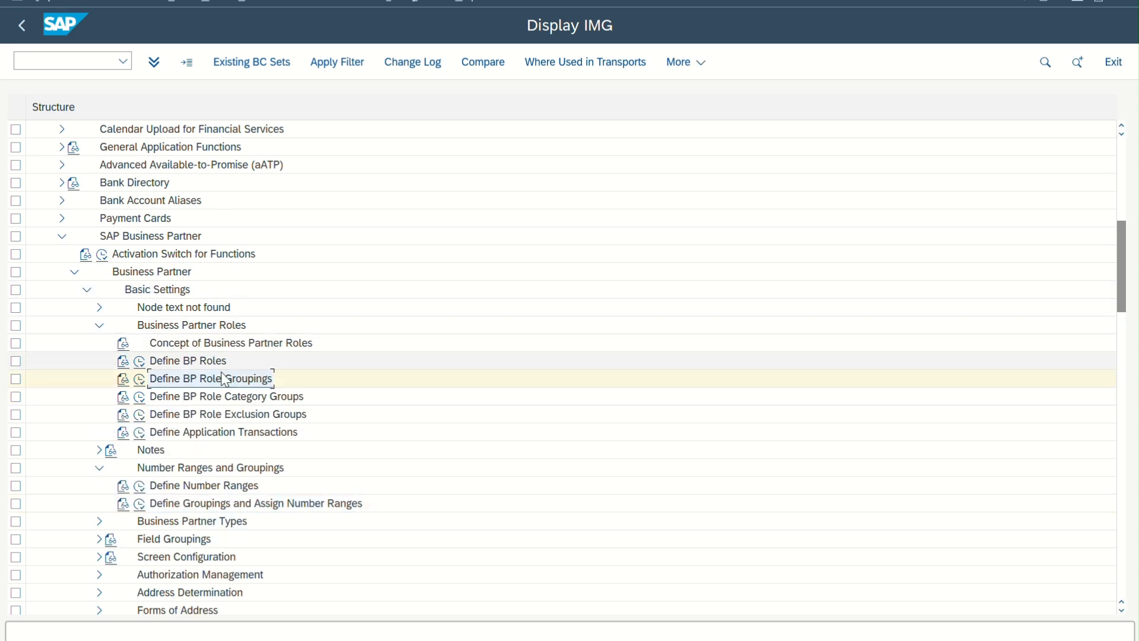
click(140, 380)
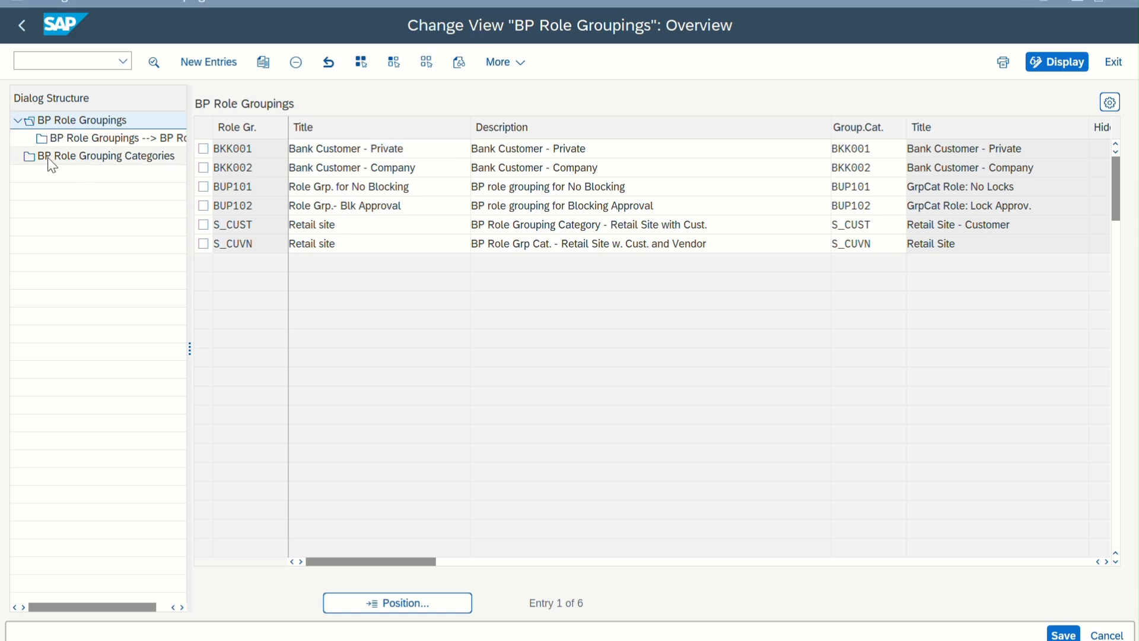
Add a new BP role grouping category 1201 with the title "RGC for 1201 customers"
double_click(105, 159)
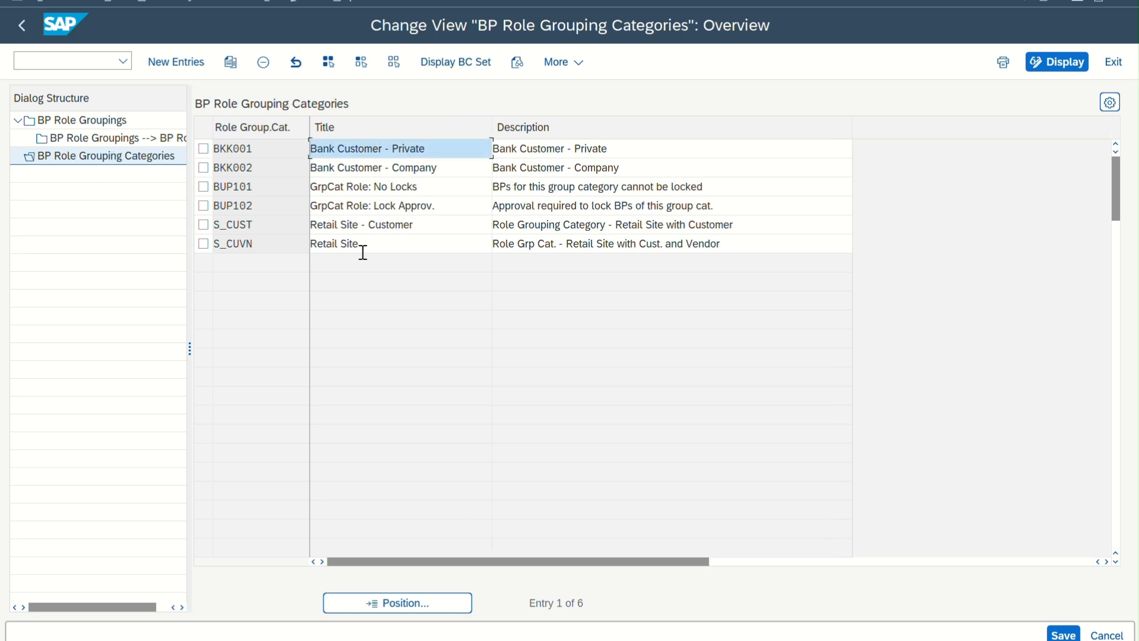
click(176, 64)
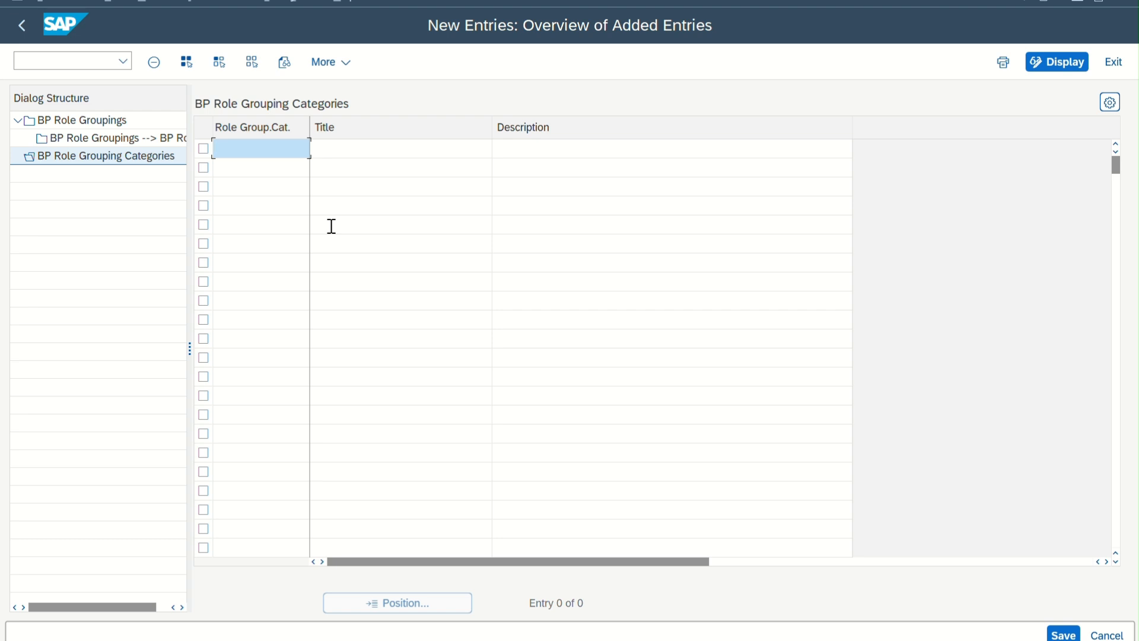
text(1201)
key(Tab)
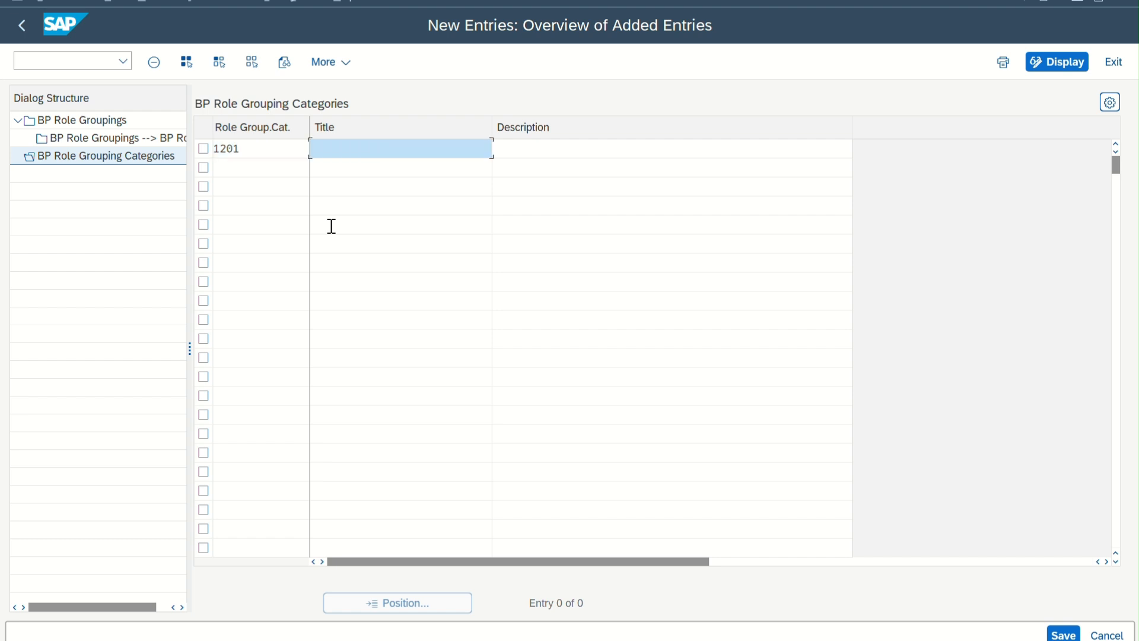
text(RGC for 1201 customers)
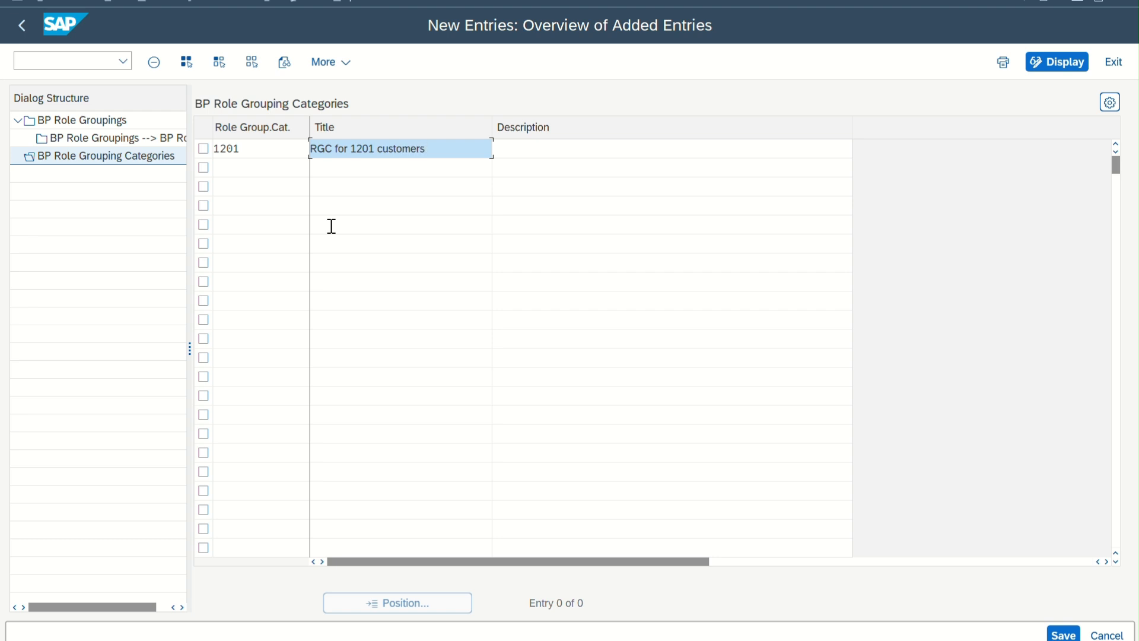
Copy the title of role grouping category 1201 into its description and save the entry
drag(437, 147, 224, 162)
key(ctrl+c)
click(589, 153)
key(ctrl+v)
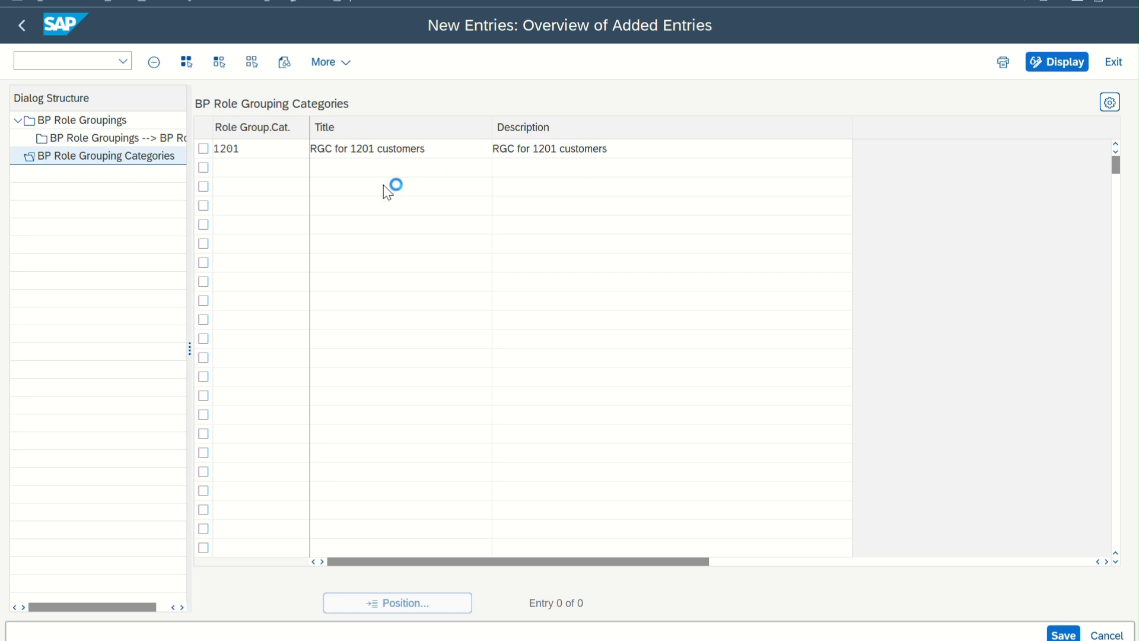
key(Return)
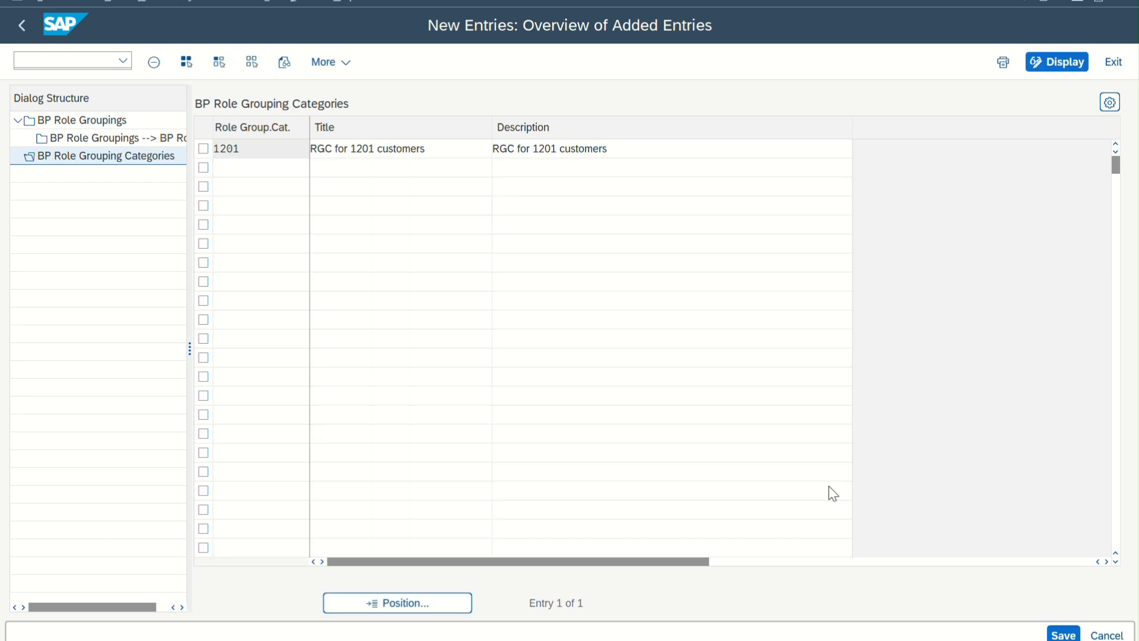
click(1063, 634)
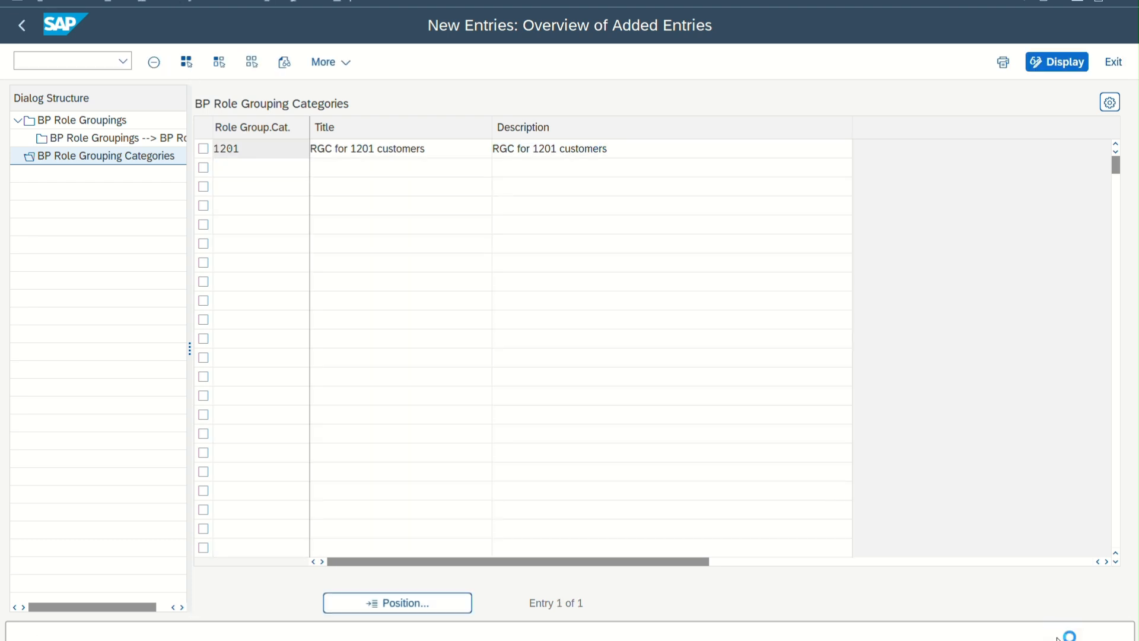
click(359, 328)
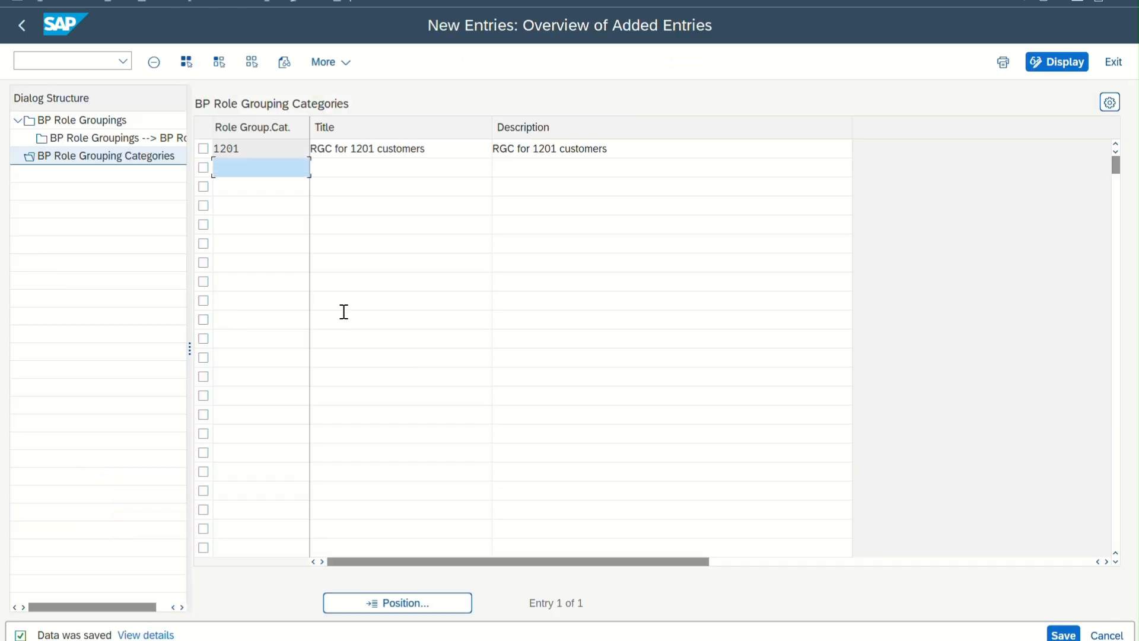
Add a new entry under BP Role Groupings with role grouping 1201 and title "1201 customer"
click(59, 127)
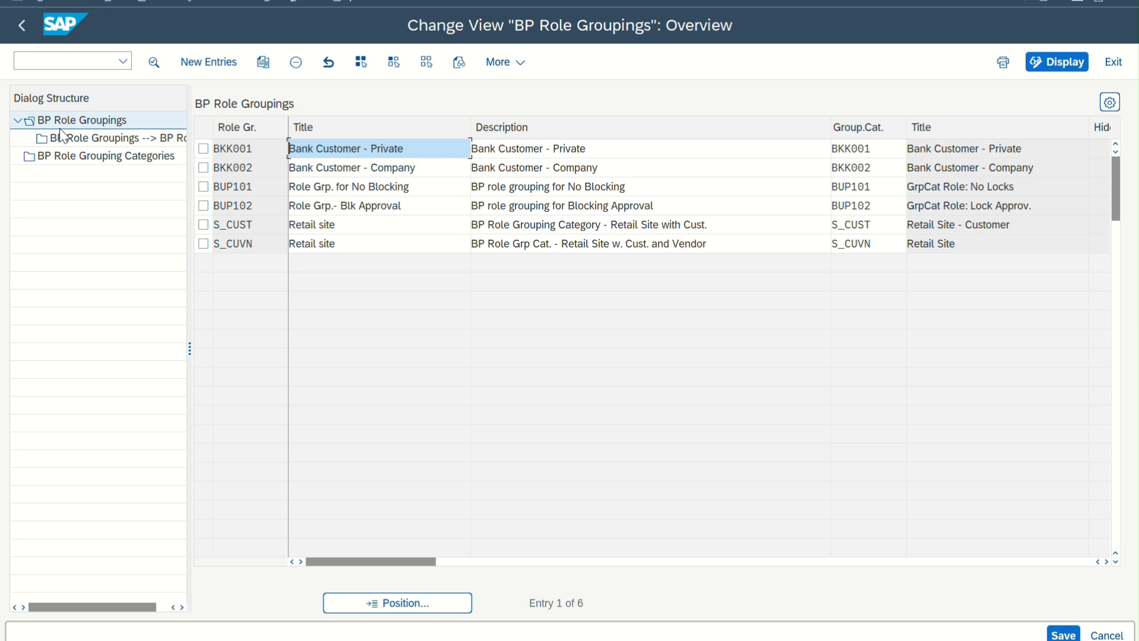
click(214, 64)
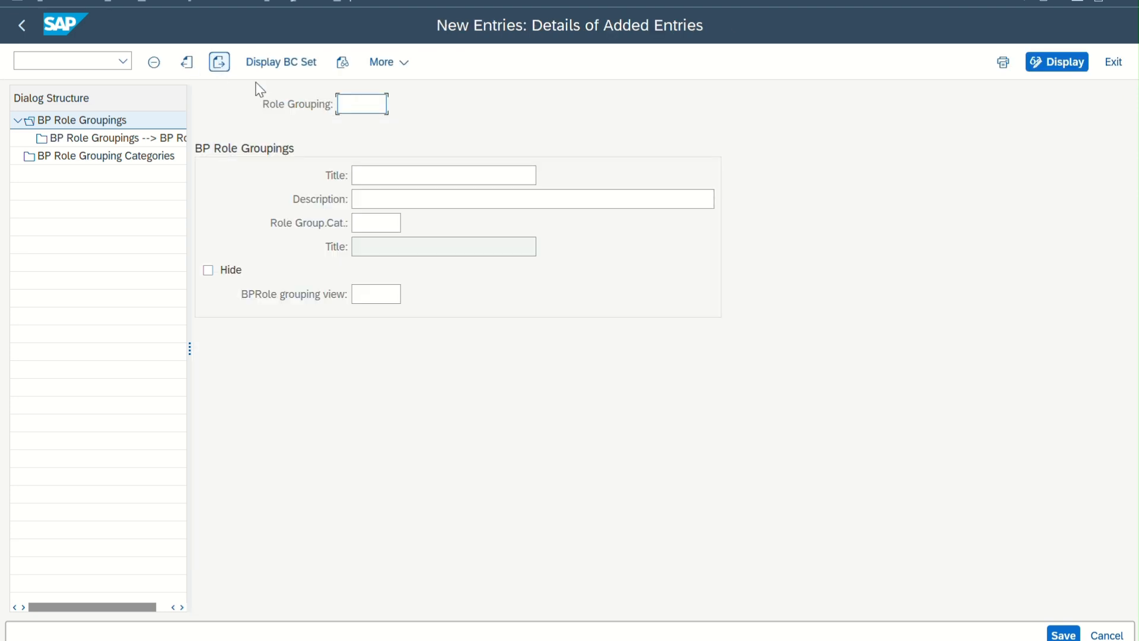
text(1201)
key(Tab)
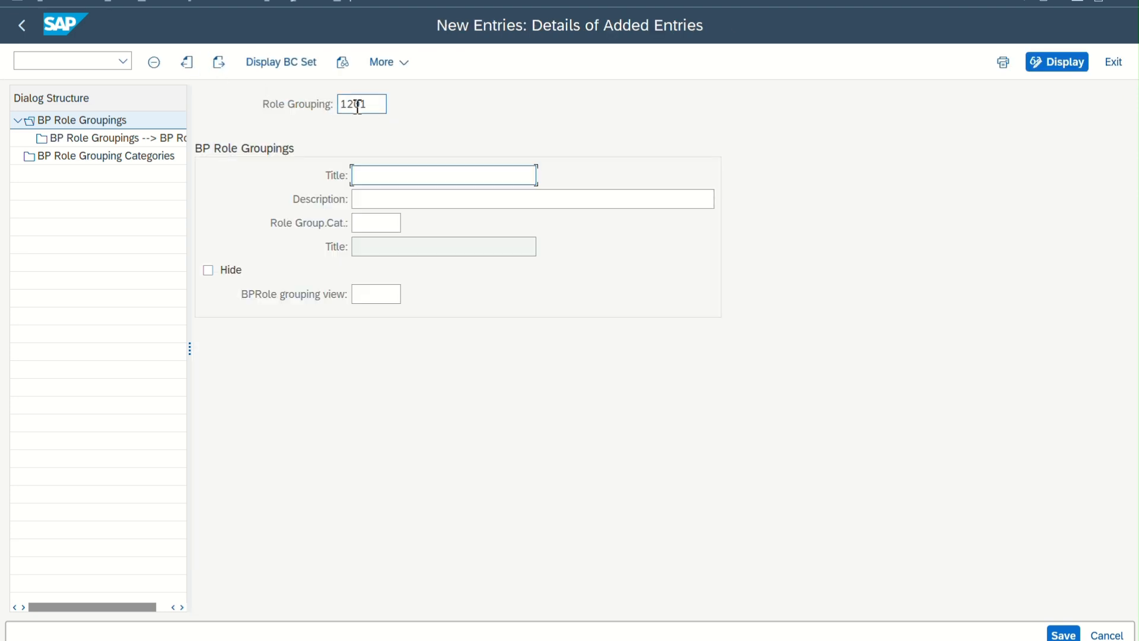
text(1201 customer)
Give role grouping 1201 the description "retail" and assign it role grouping category 1201
click(422, 200)
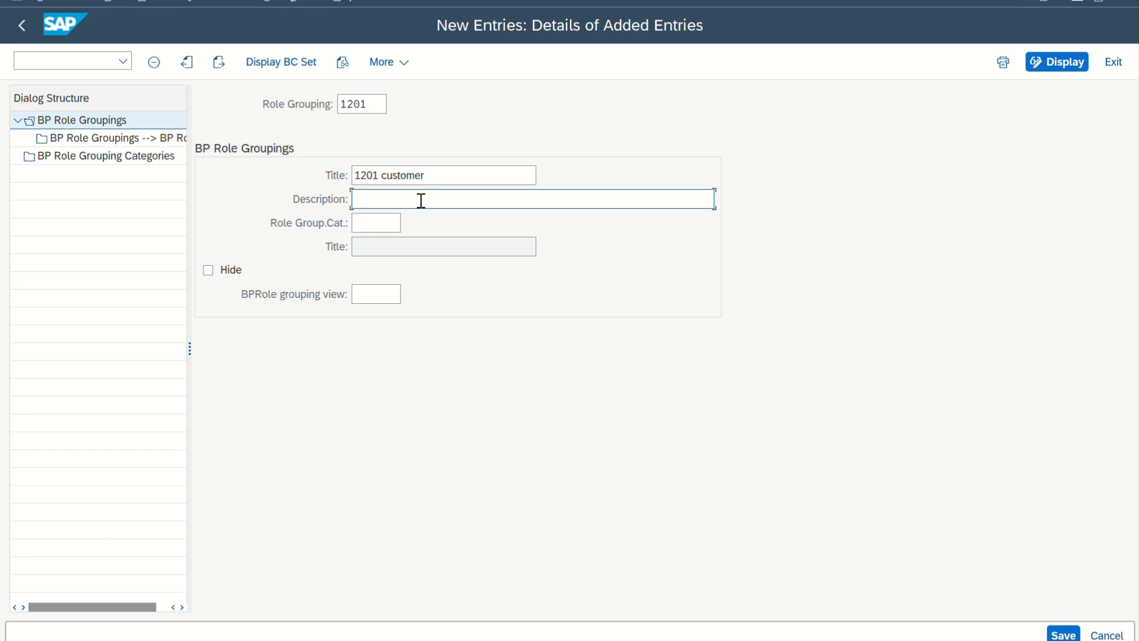
text(cu)
key(BackSpace)
key(BackSpace)
text(retail)
click(376, 222)
click(412, 224)
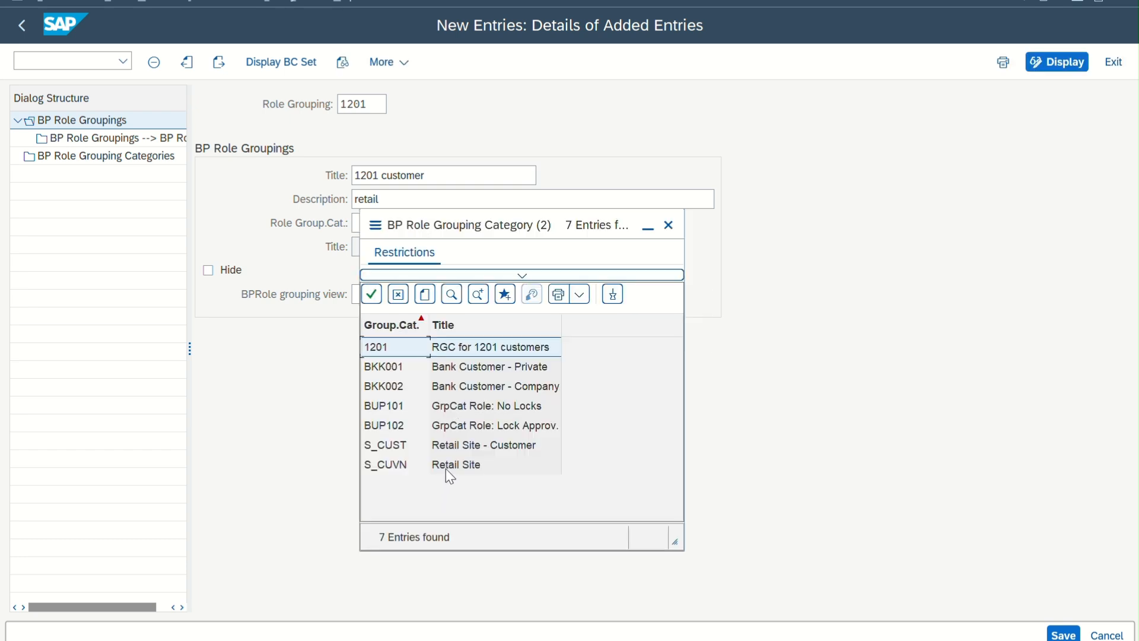
double_click(425, 344)
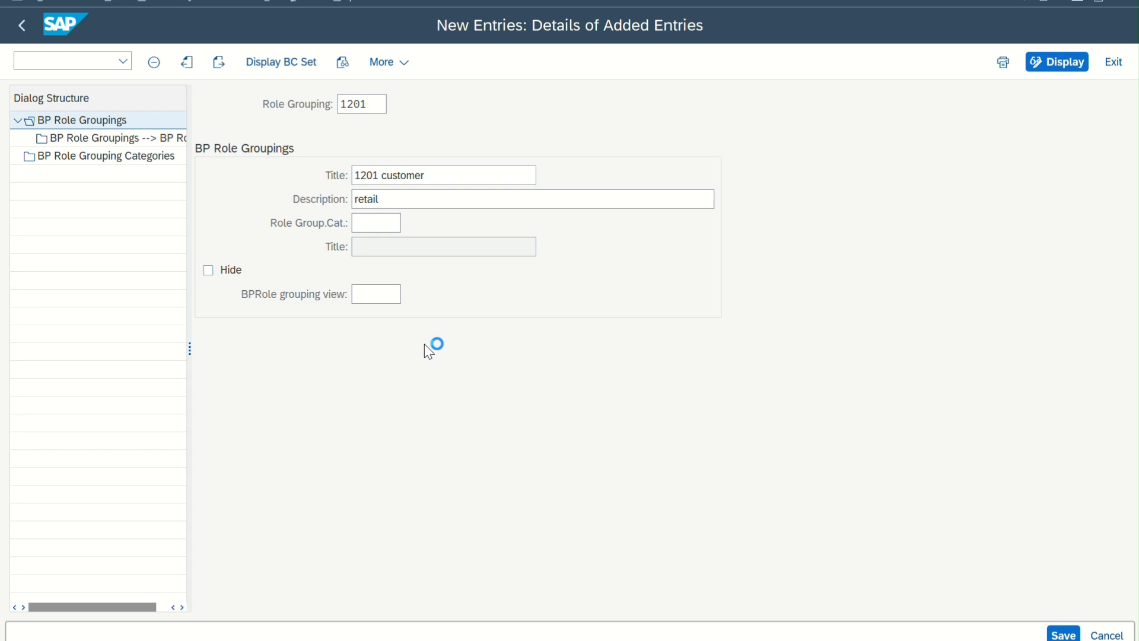
key(Return)
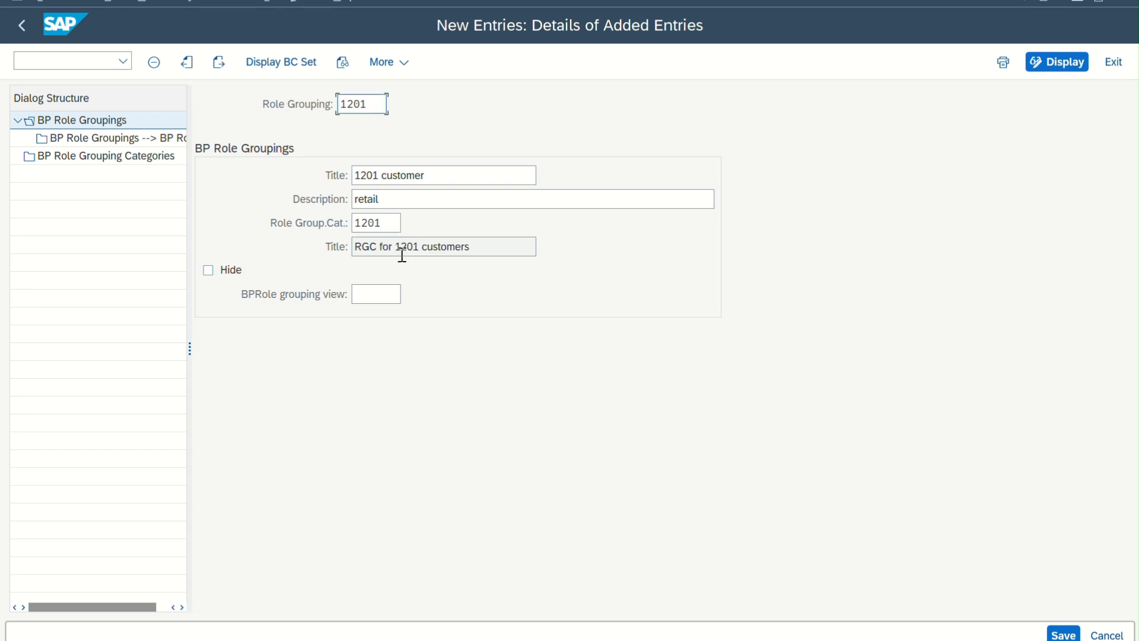
Check the available BP role grouping views without choosing one, and save role grouping 1201
click(399, 295)
click(409, 295)
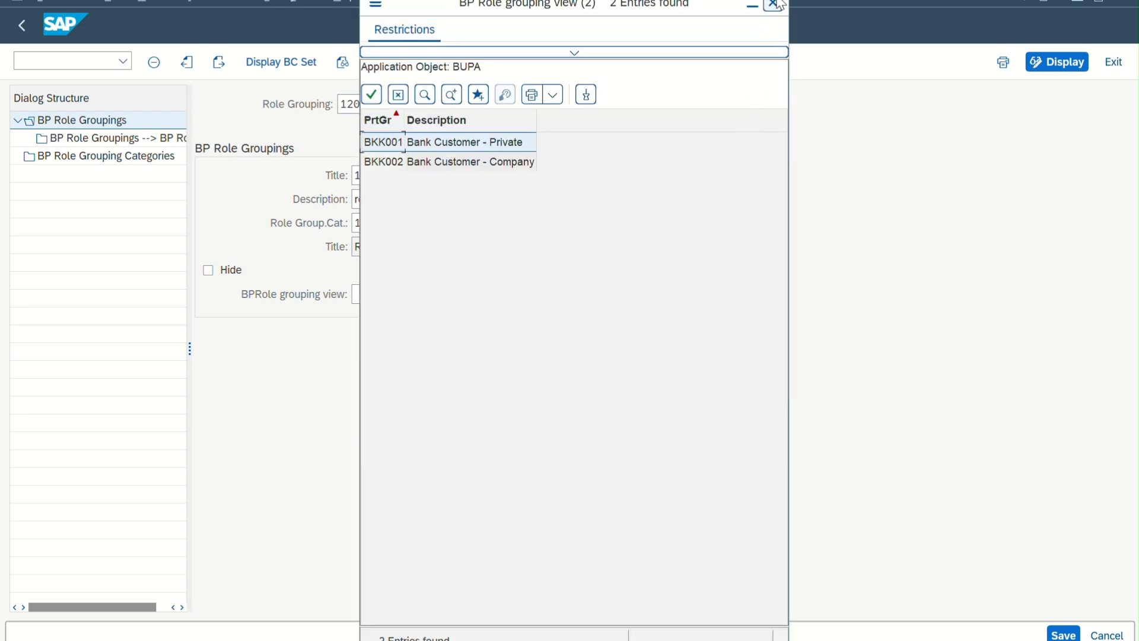
click(772, 5)
click(1064, 634)
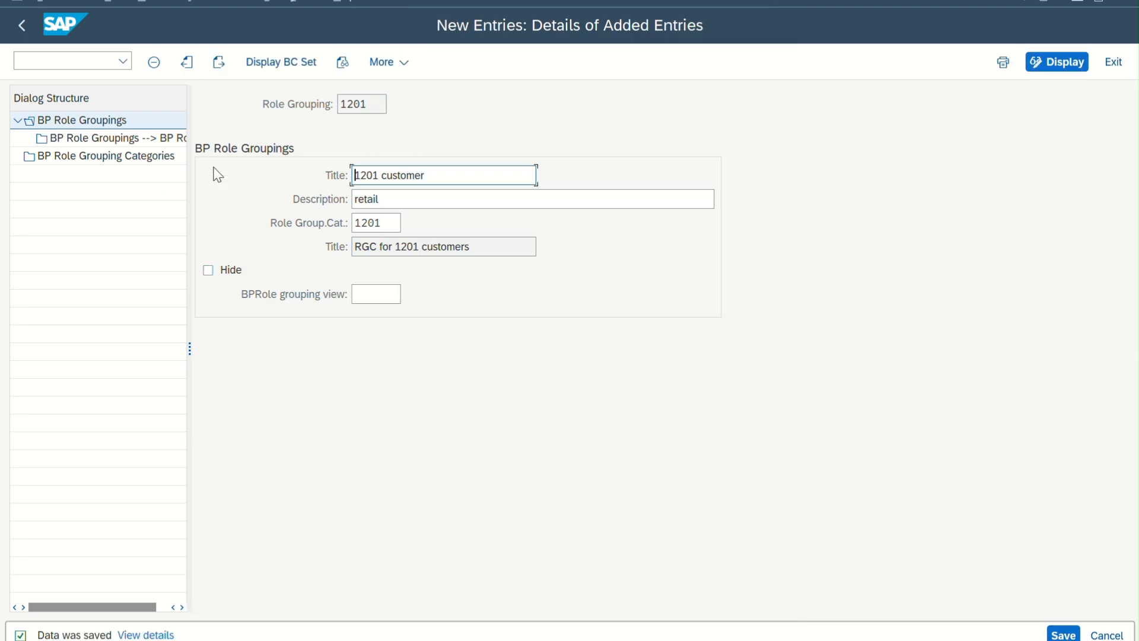
Return to the role groupings overview, widen the dialog structure, and open the BP Roles assignment for role grouping 1201
click(29, 35)
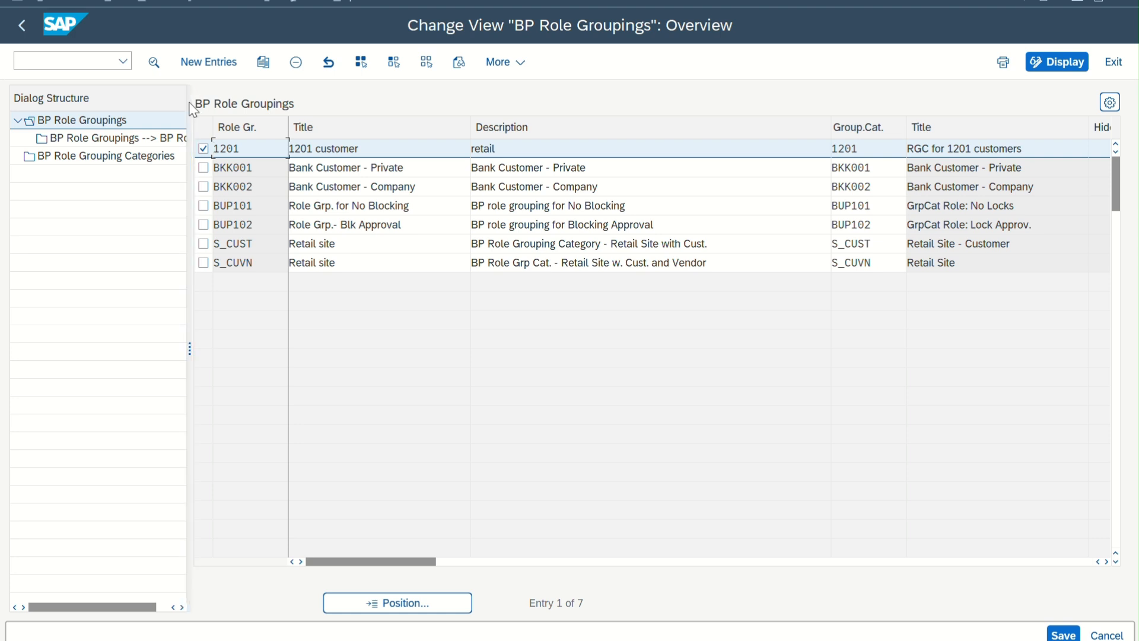
drag(187, 112, 271, 113)
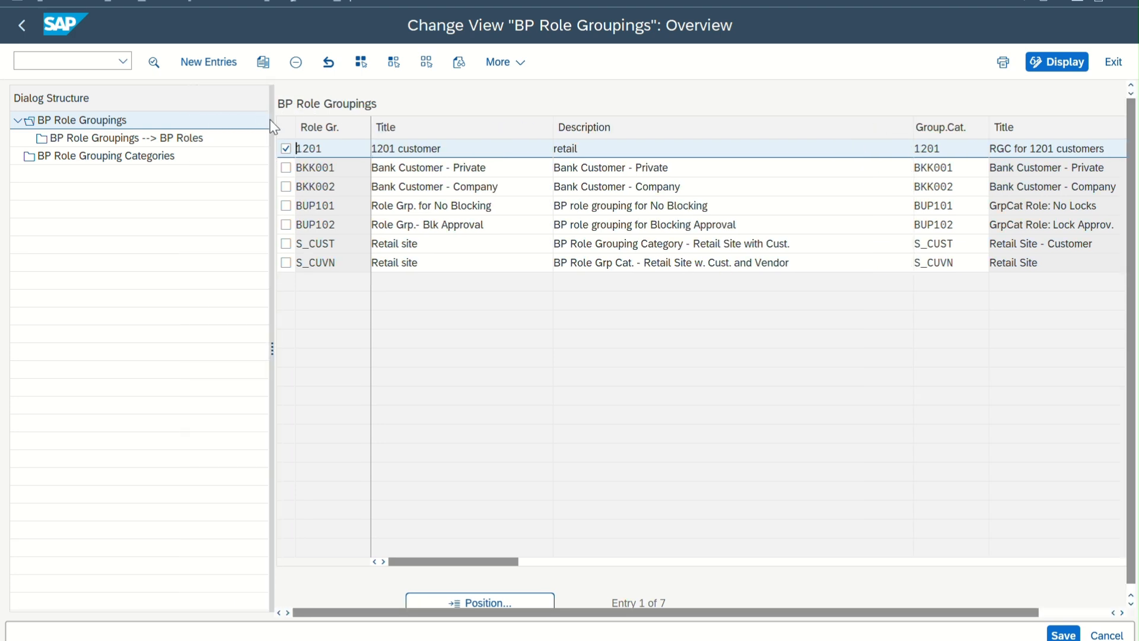
double_click(167, 139)
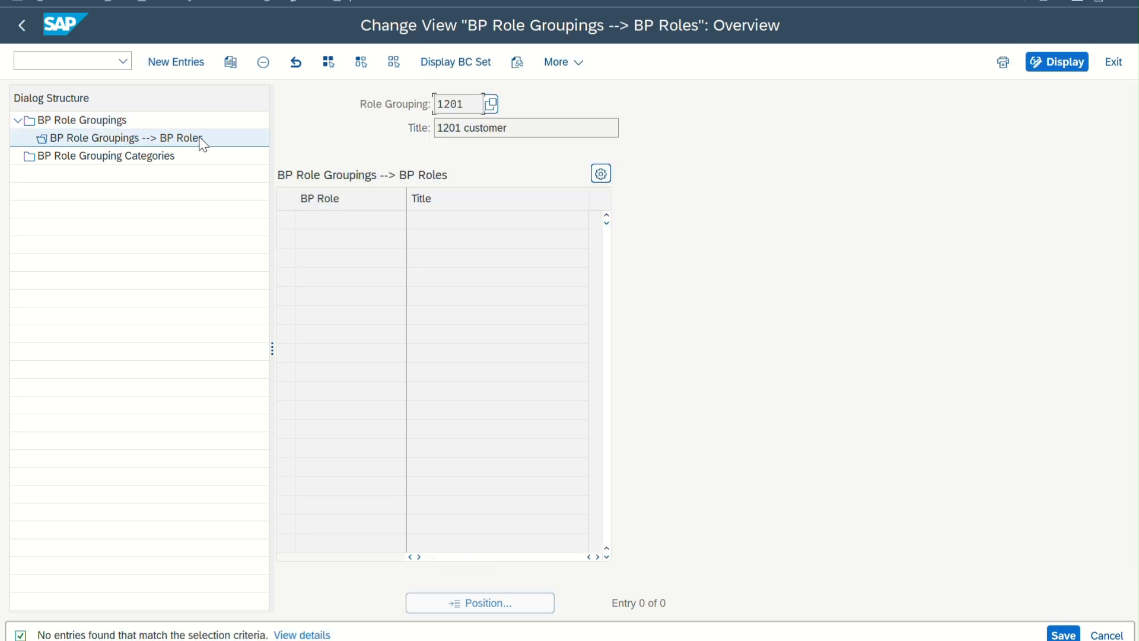
Assign the BP roles FLCU00 and FLCU01 to role grouping 1201 as new entries and save
click(191, 64)
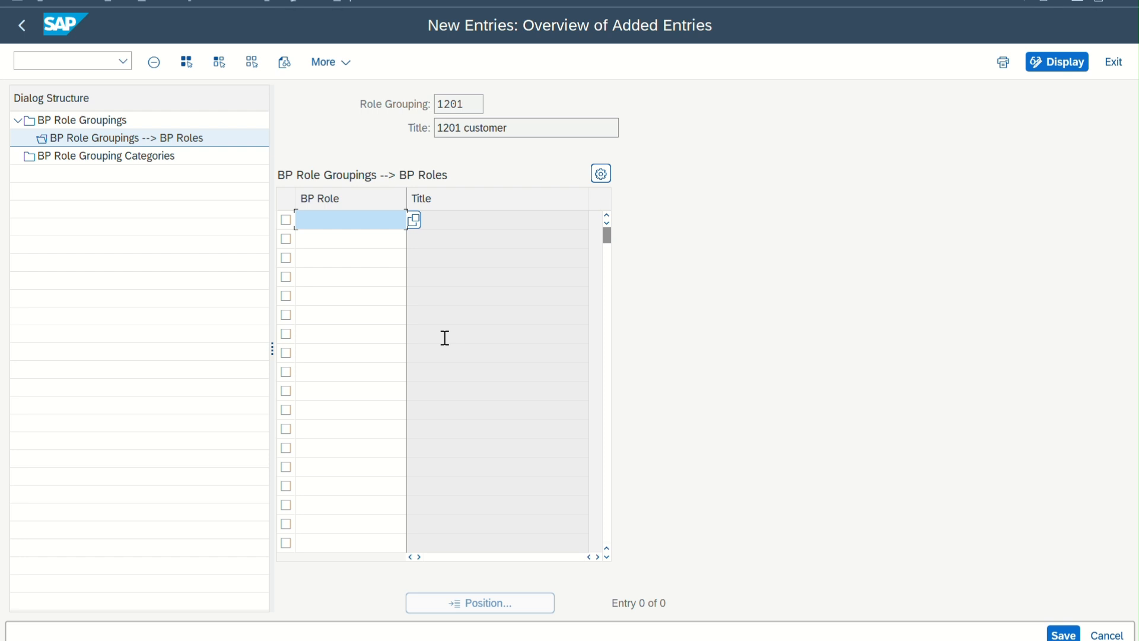
text(flcu00)
key(Return)
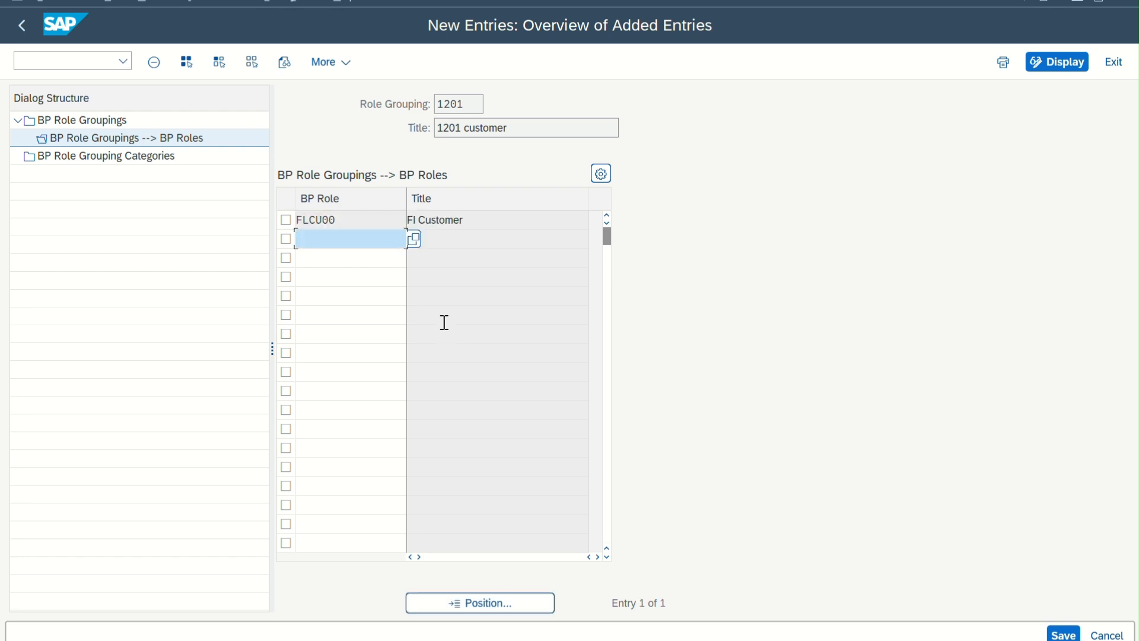
text(flcu01)
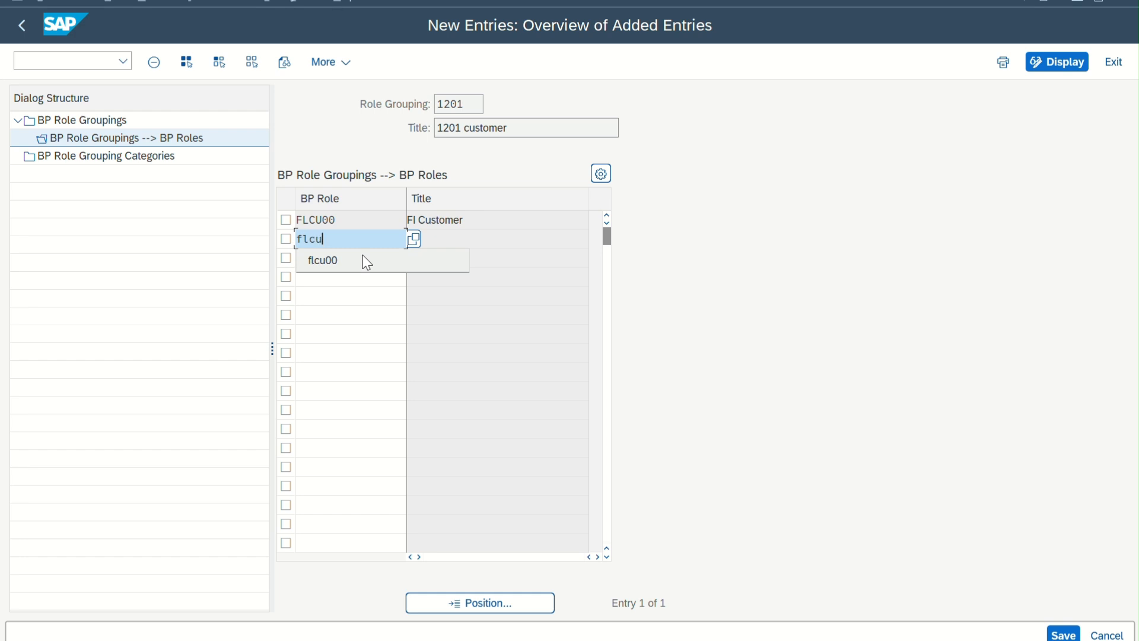
key(Return)
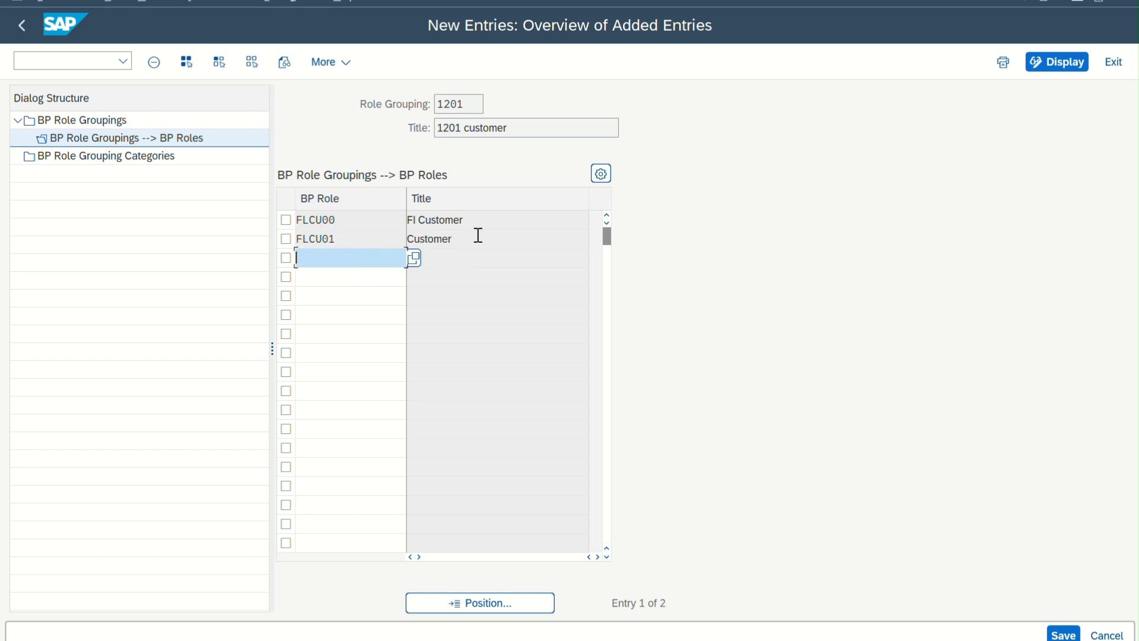
drag(477, 235, 340, 235)
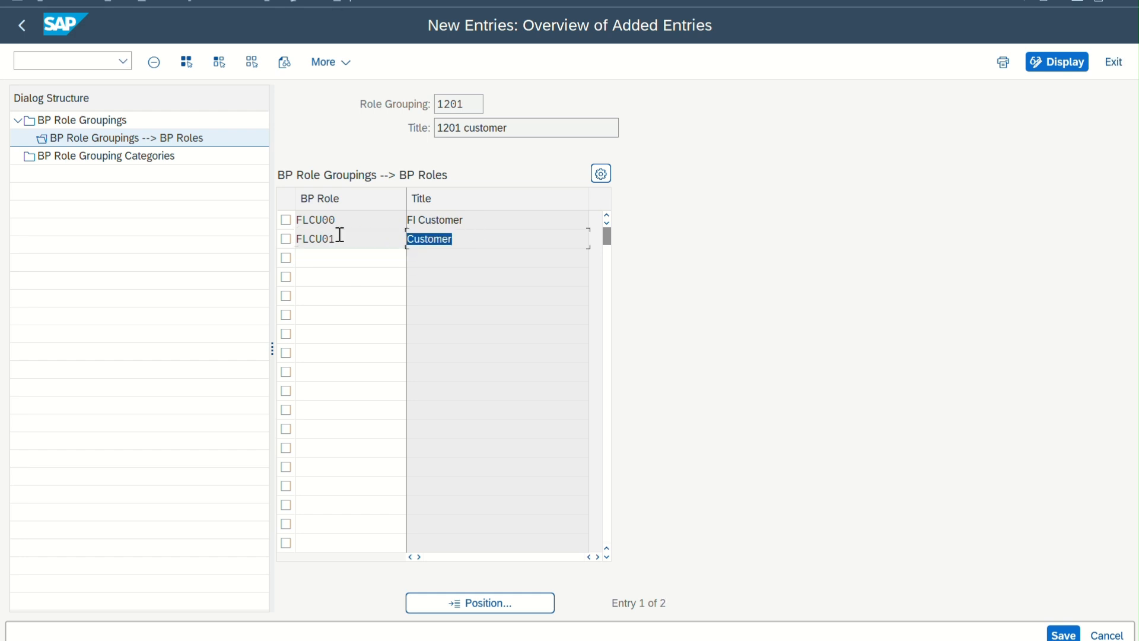
click(1063, 634)
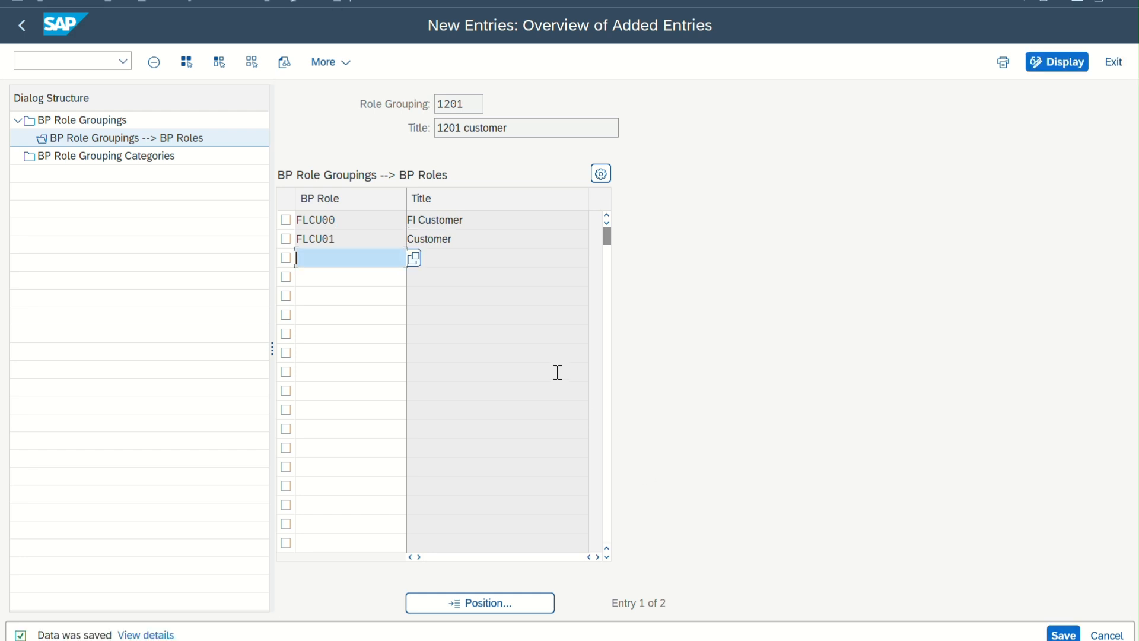
Add the supplier roles FLVN00 and FLVN01 to role grouping 1201 and save the assignments
text(flvn00)
key(Return)
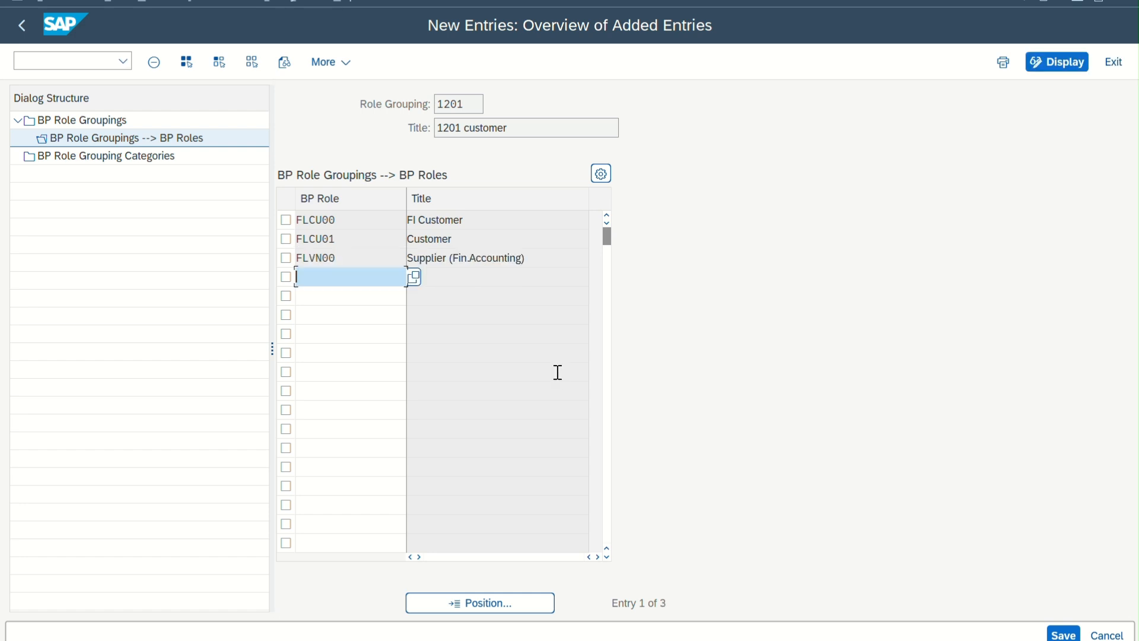
text(flvn)
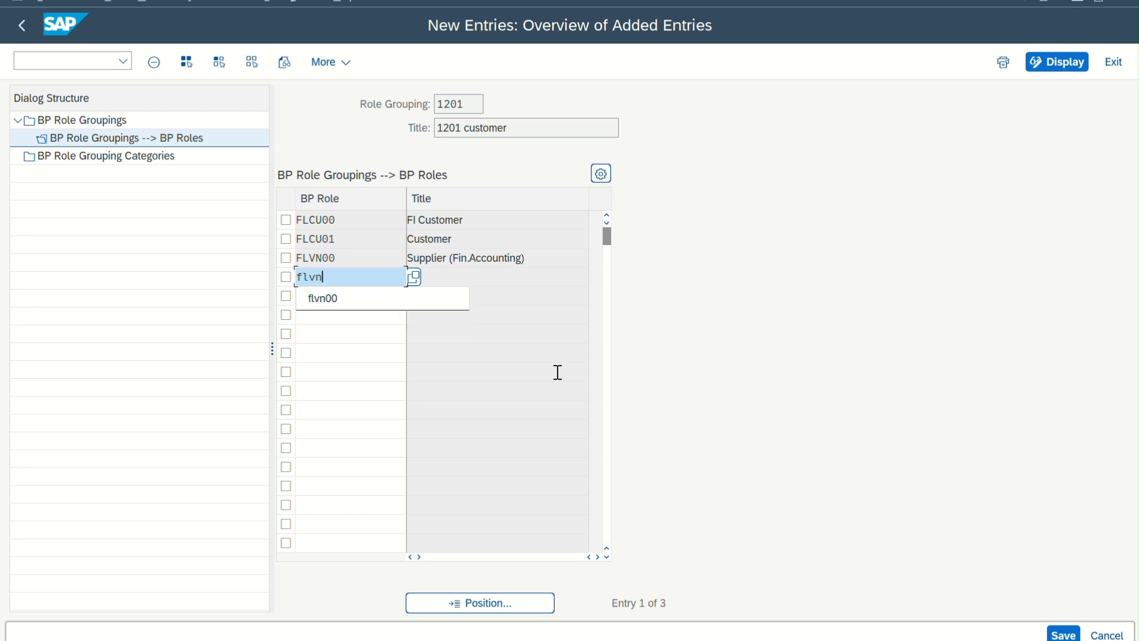
text(01)
key(Return)
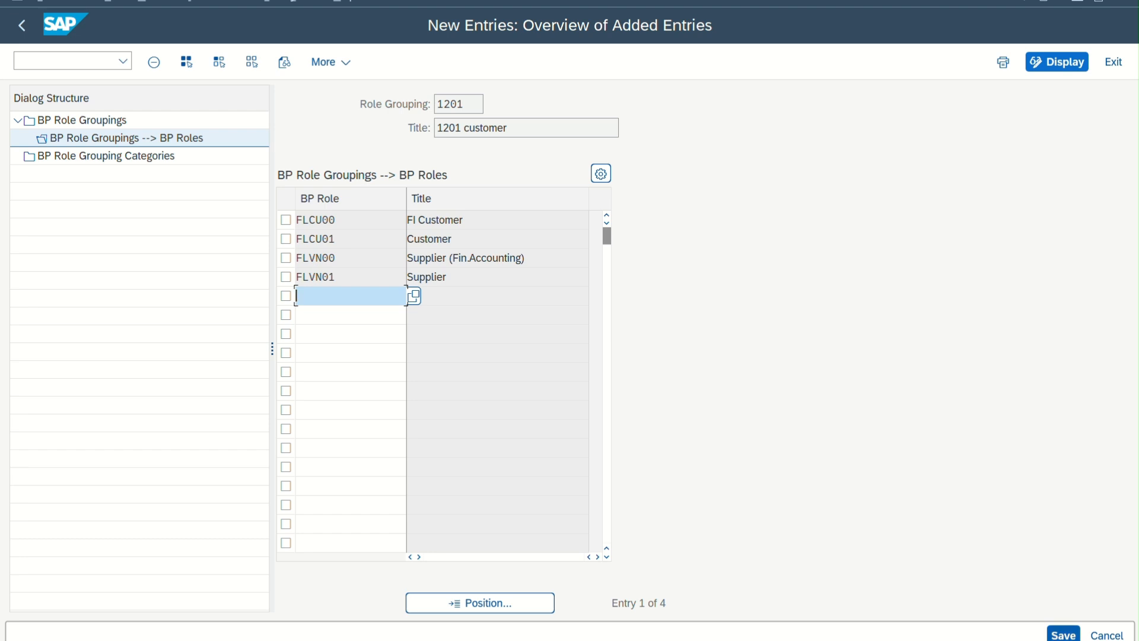
click(1063, 634)
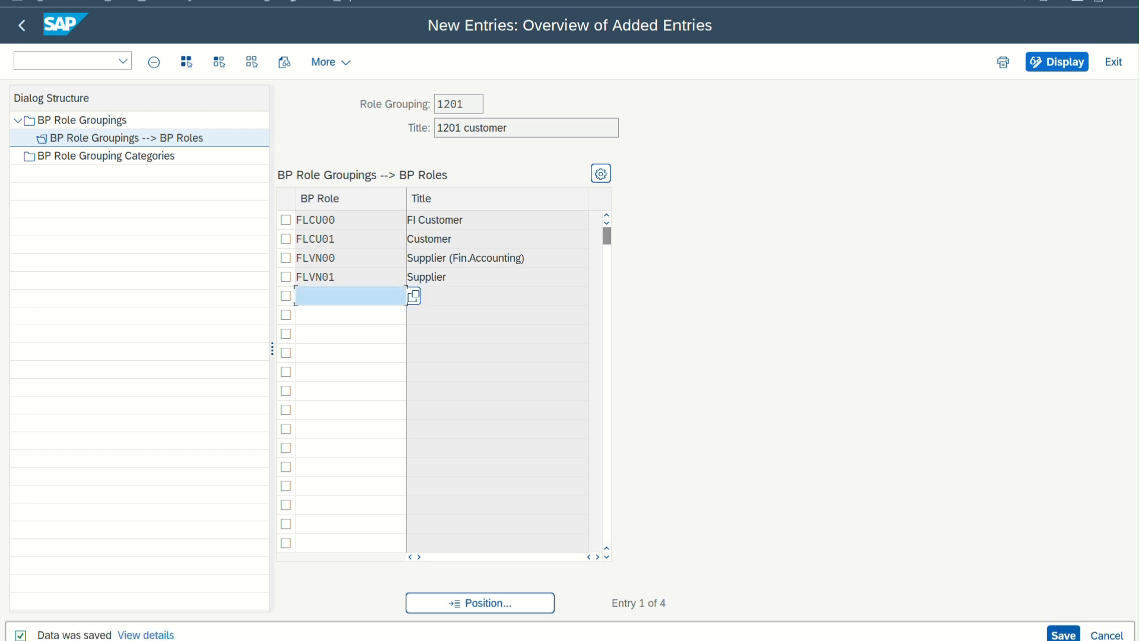
Save the role grouping assignments and start the business partner maintenance transaction bp in a new window
click(1066, 634)
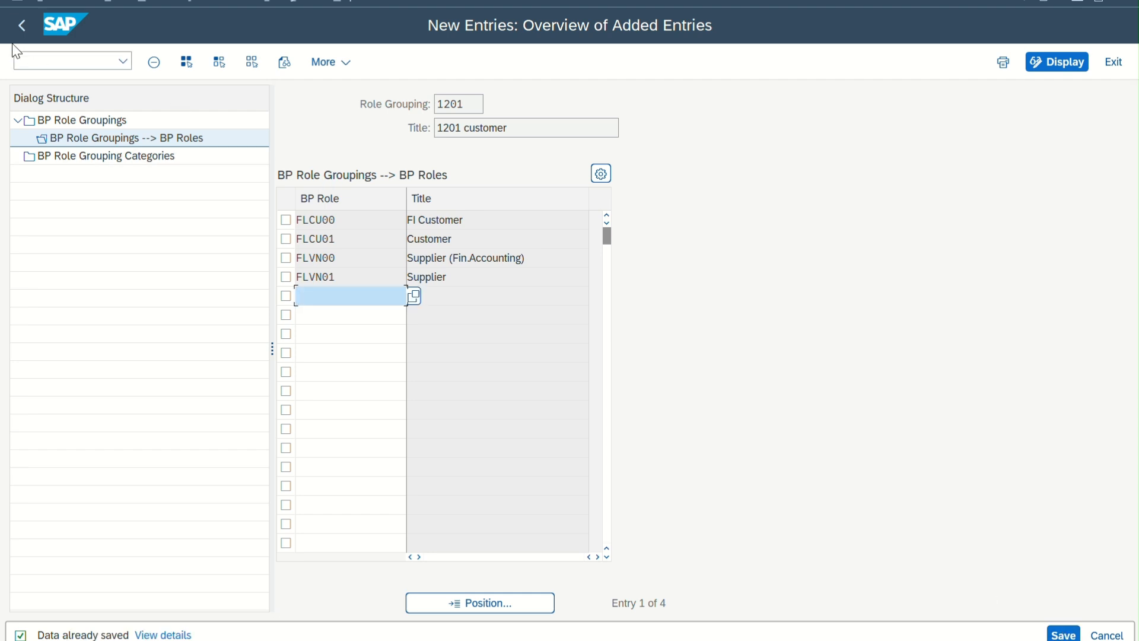
click(18, 6)
click(66, 165)
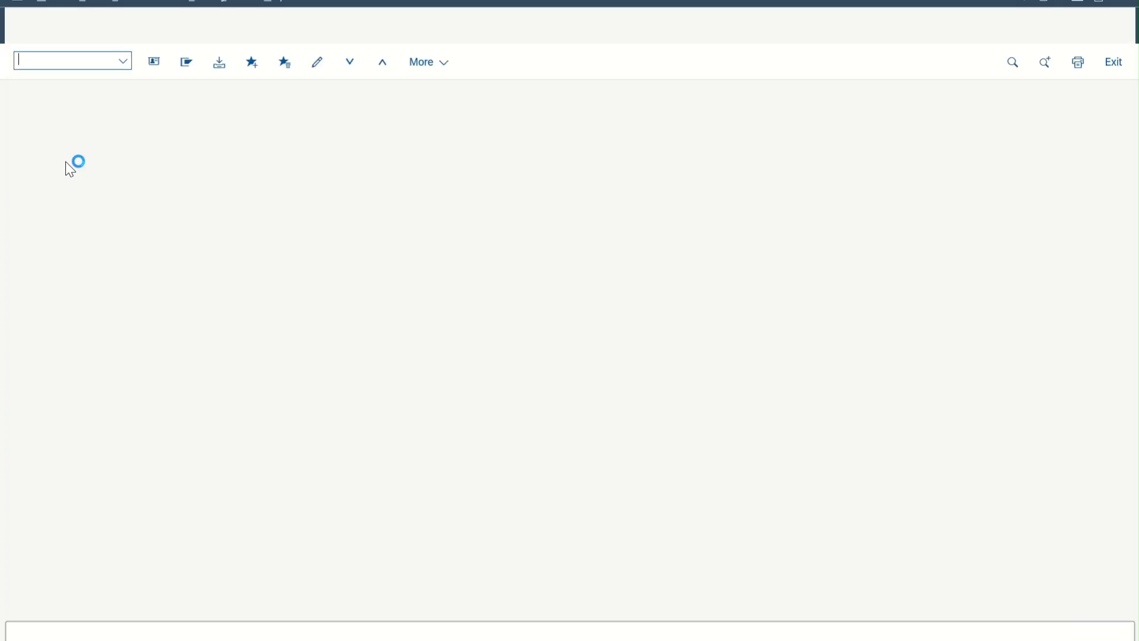
text(bp)
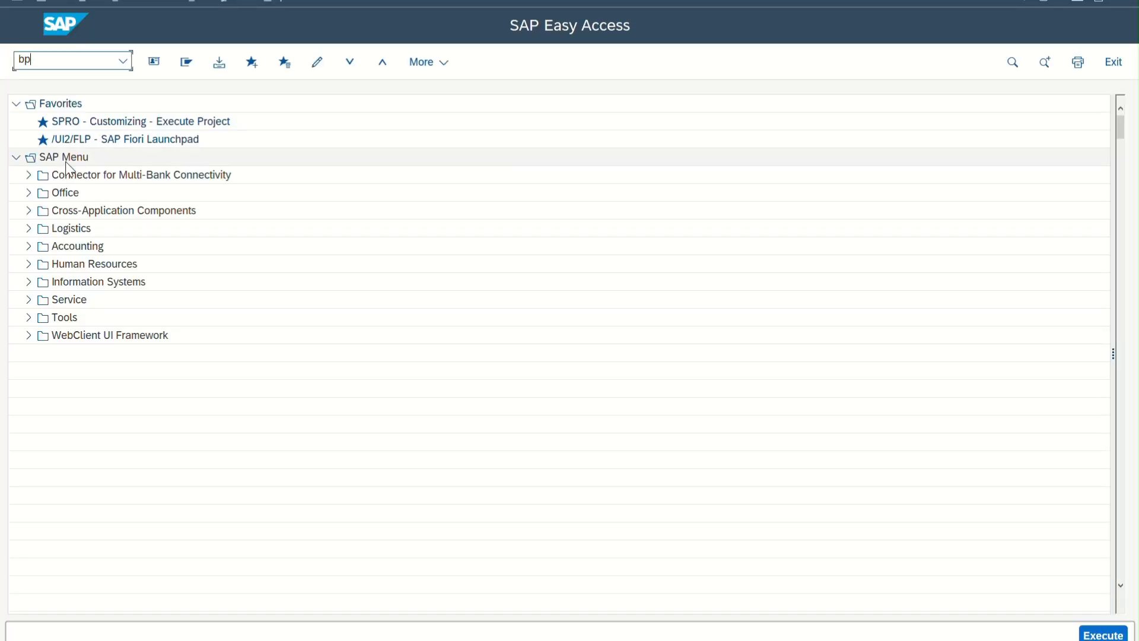
key(Return)
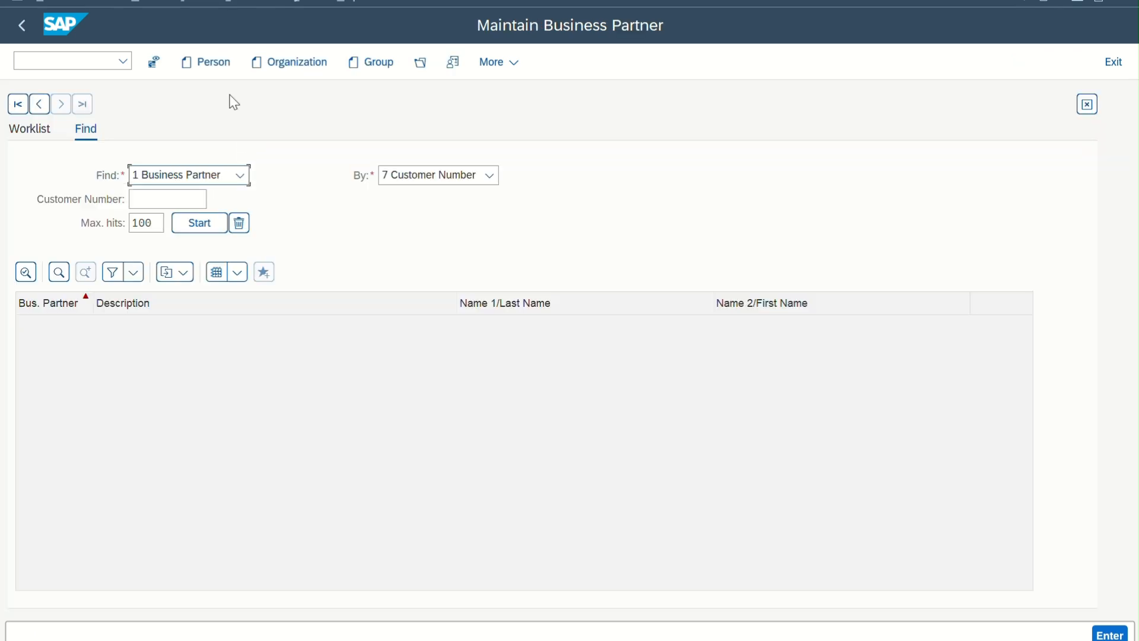
Start a new organization and choose to create it in the BP role 1201 customer
click(285, 69)
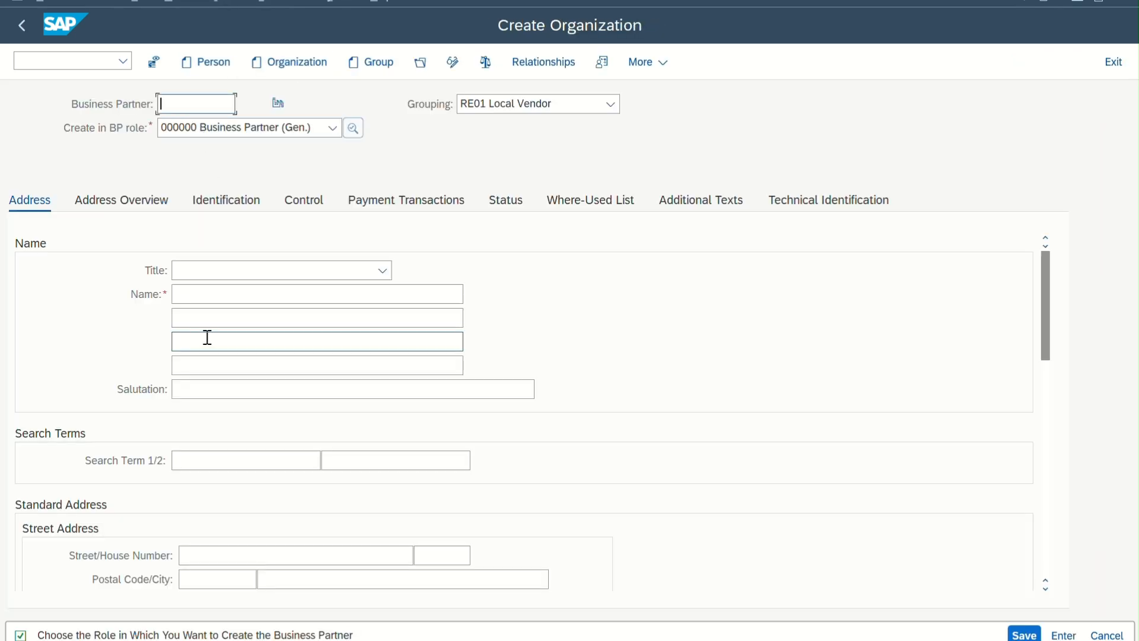
click(229, 133)
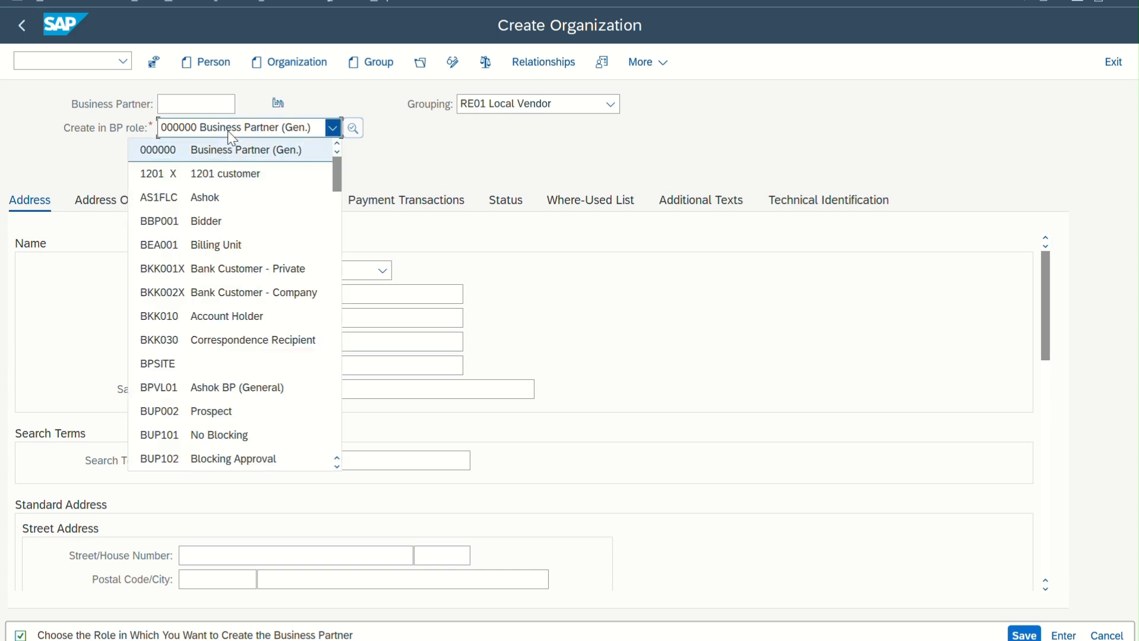
click(148, 178)
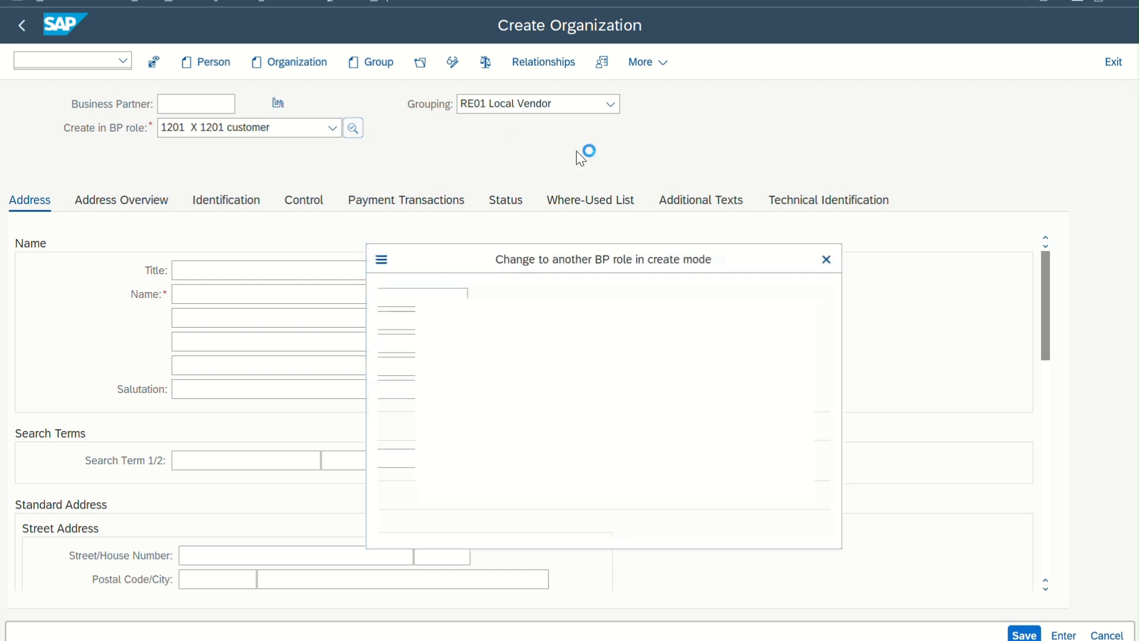
click(480, 528)
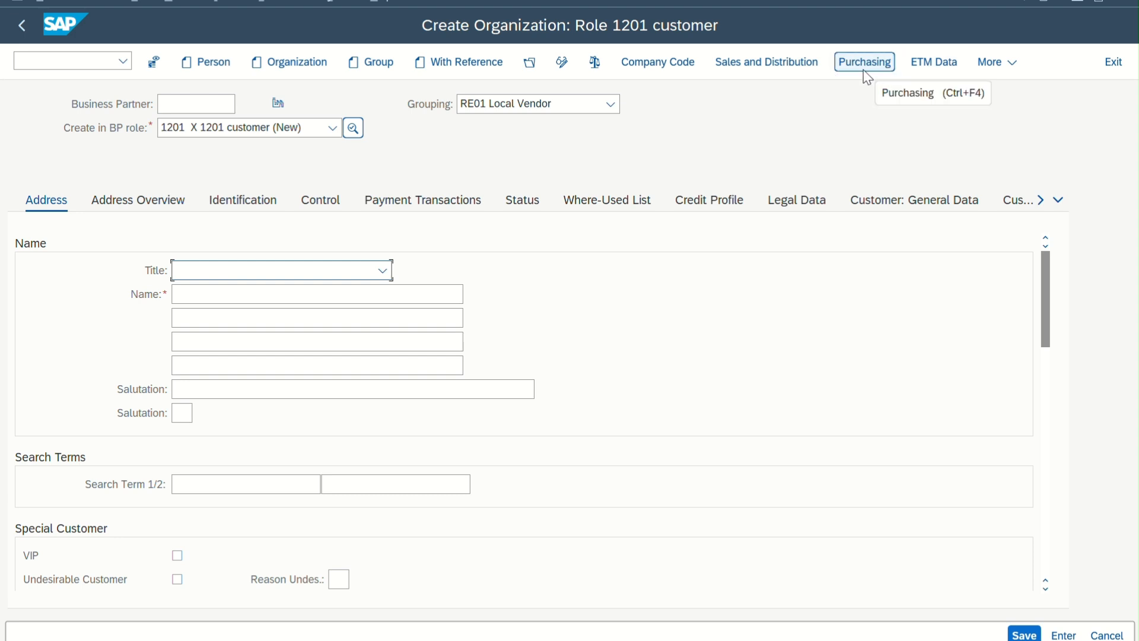
Change the organization's BP role to FLCU00 FI Customer and confirm creating it in that role
click(332, 128)
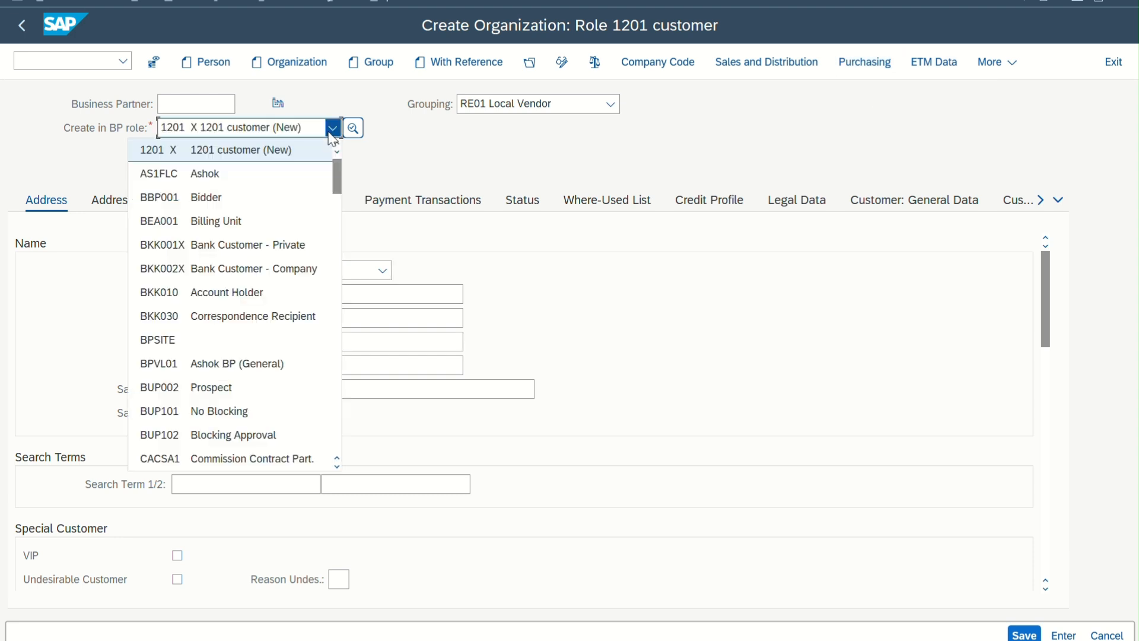
scroll(205, 165, up, 1)
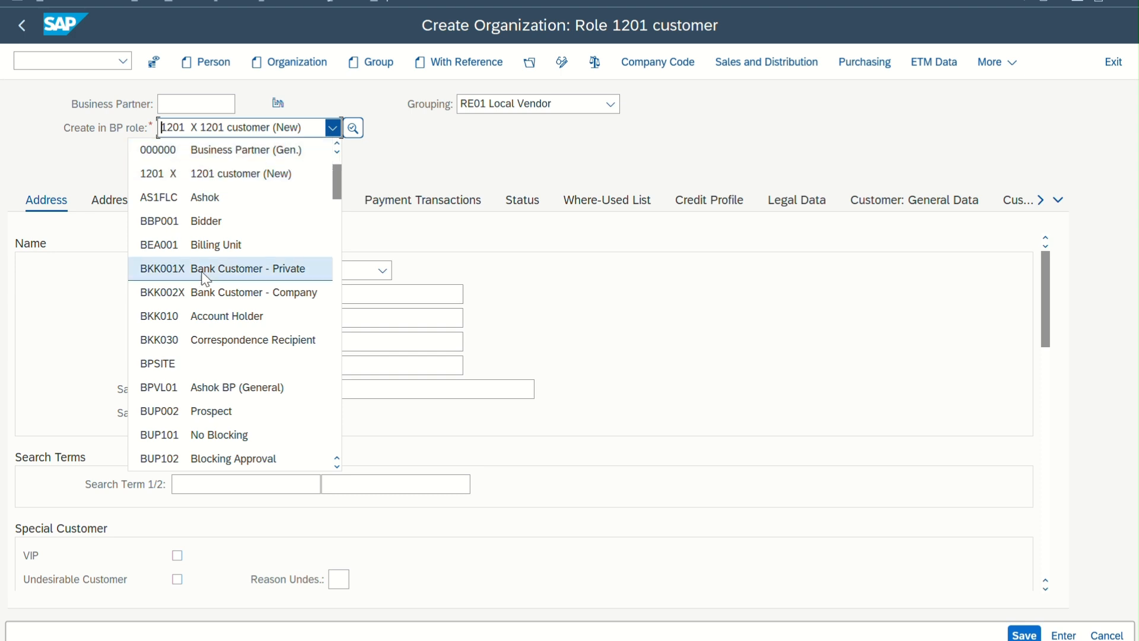
scroll(204, 273, down, 3)
scroll(205, 276, down, 3)
click(199, 295)
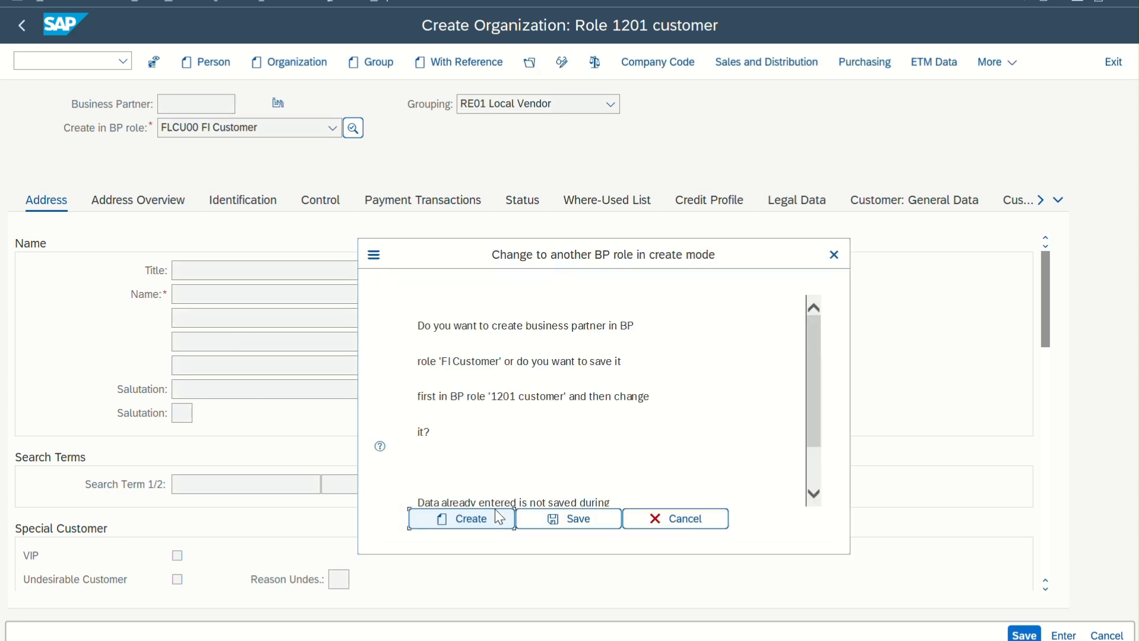
click(494, 519)
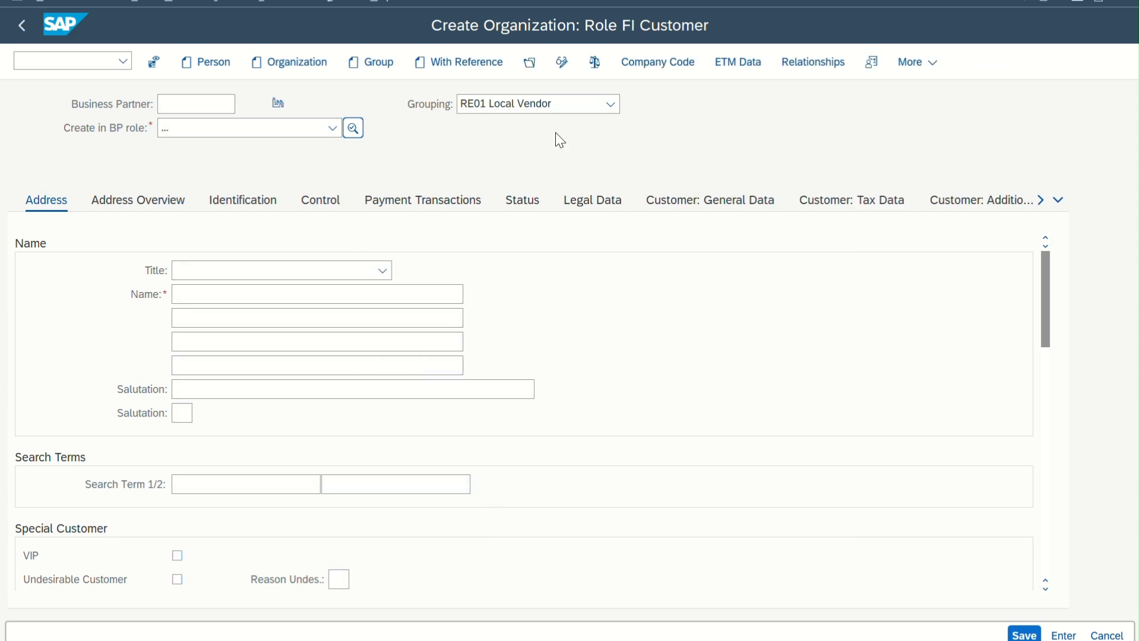
Set the new business partner's grouping to 1201 grouping
click(546, 111)
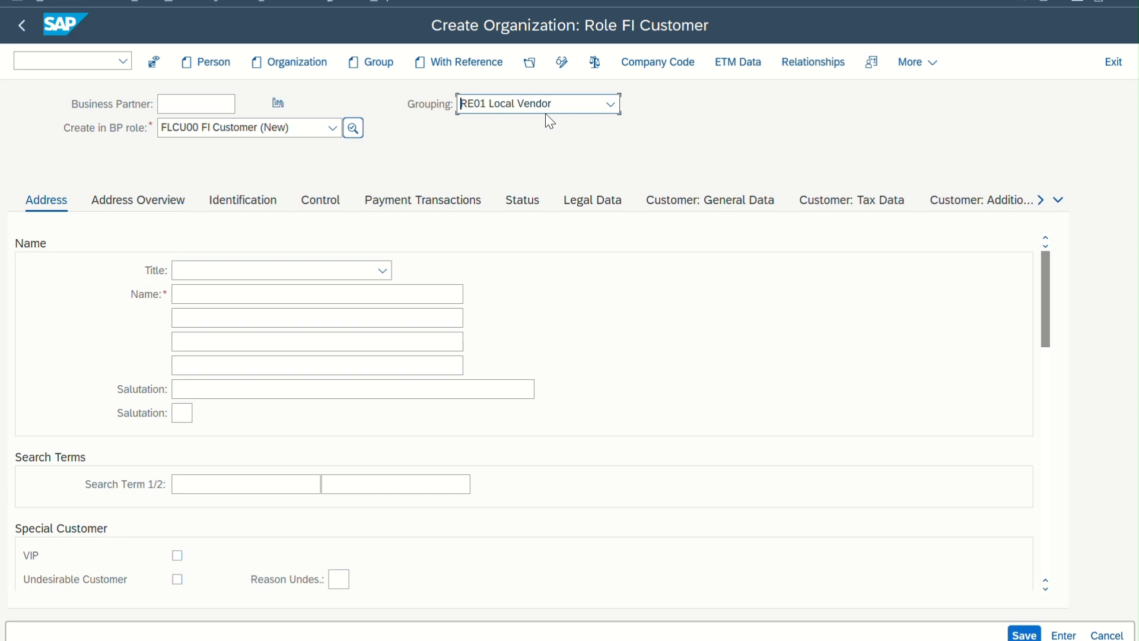
click(534, 105)
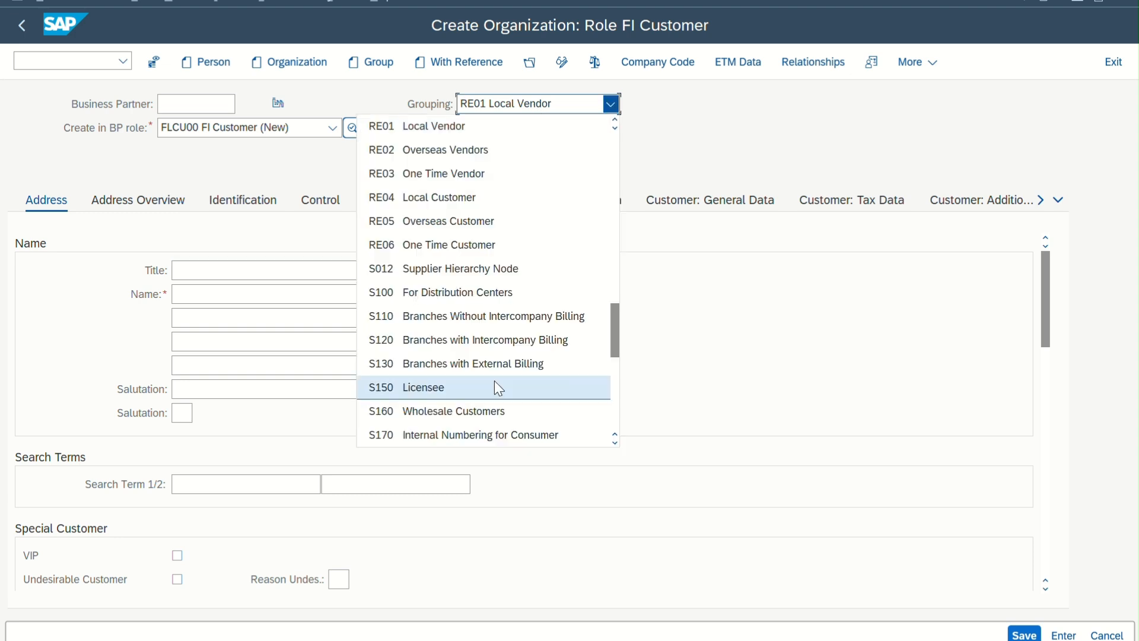
scroll(496, 382, down, 10)
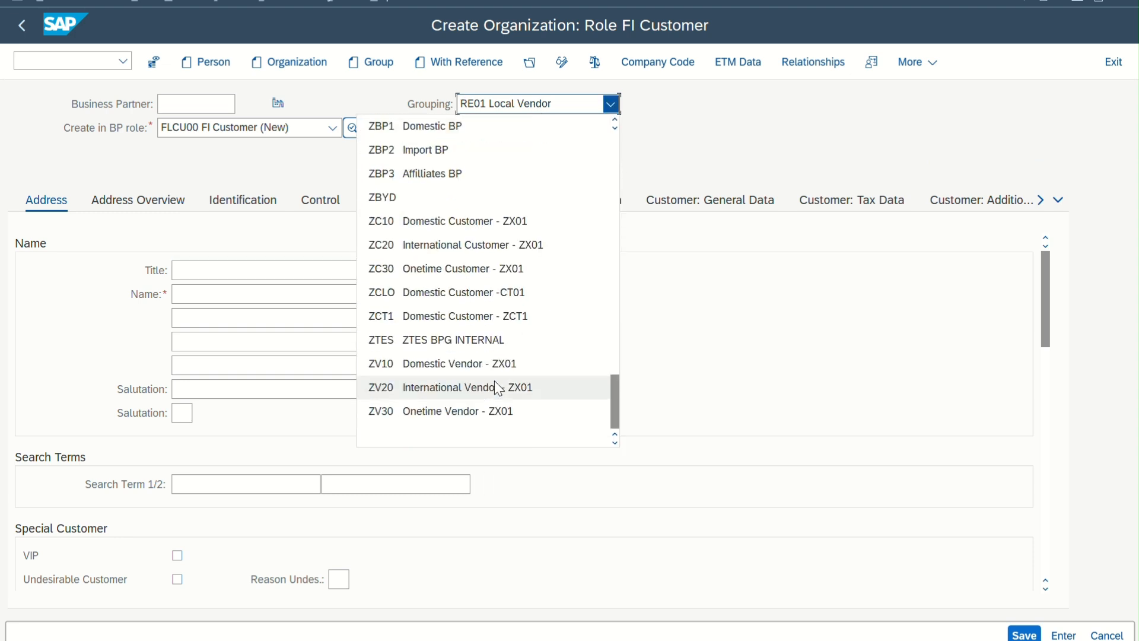
scroll(498, 389, up, 5)
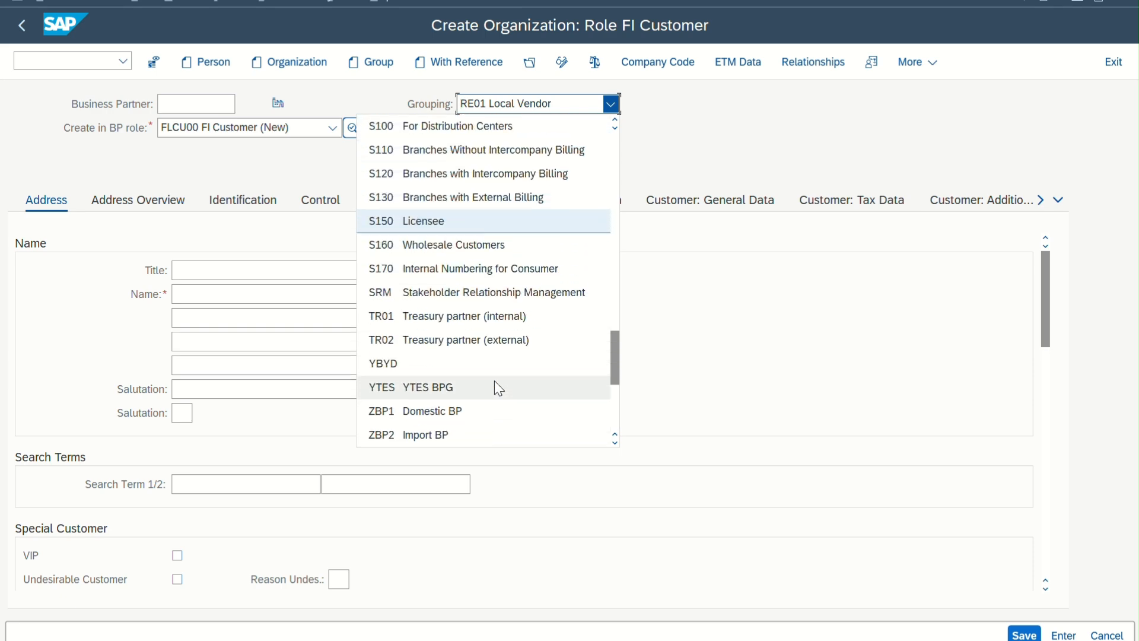
scroll(499, 389, up, 10)
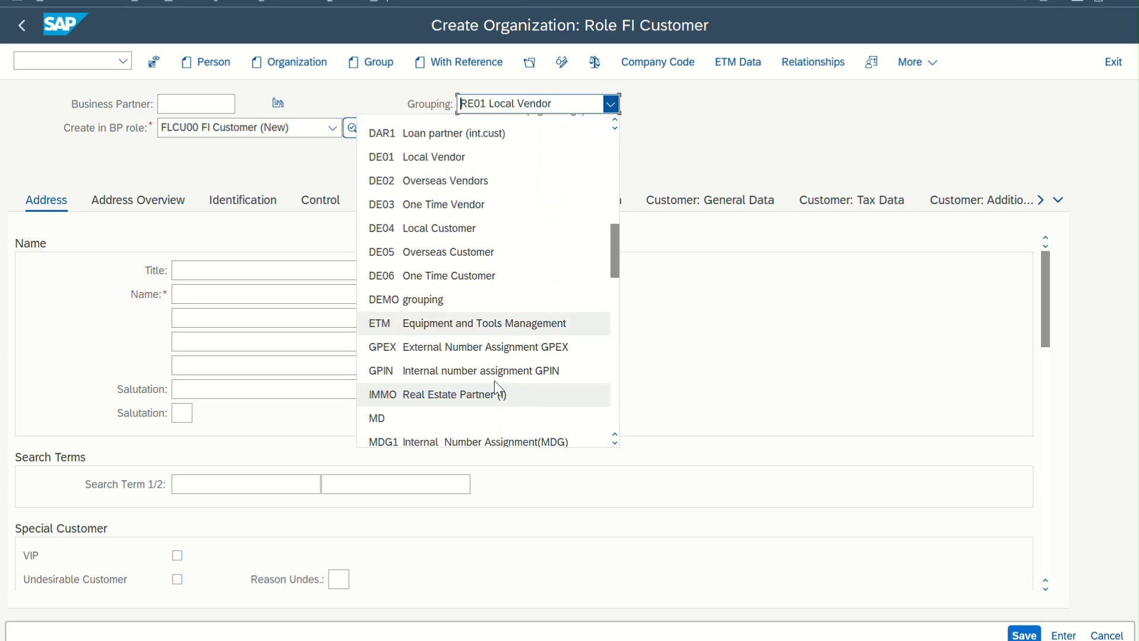
scroll(498, 388, up, 5)
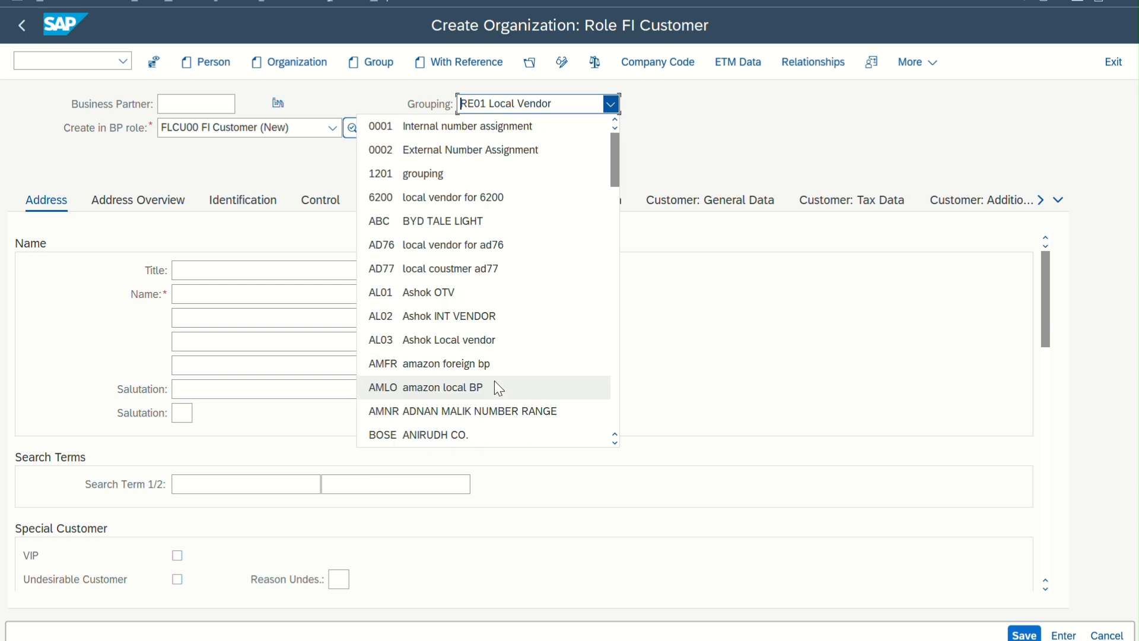
click(462, 173)
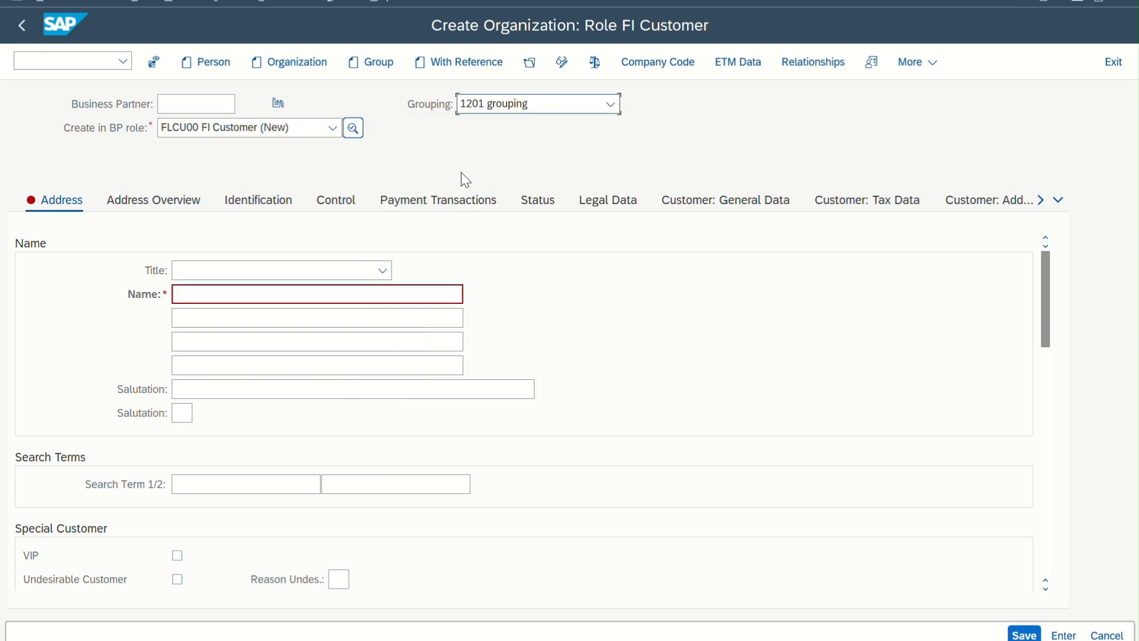
Give the organization the title 0003 Company and the name sun pvt ltd
click(364, 272)
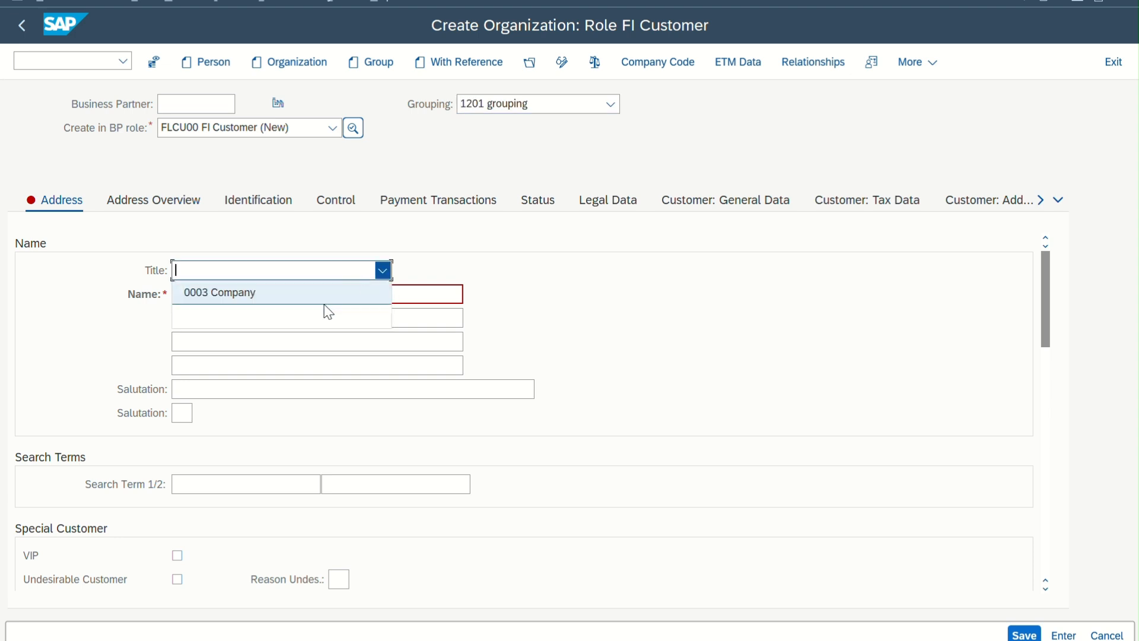
click(350, 292)
click(313, 295)
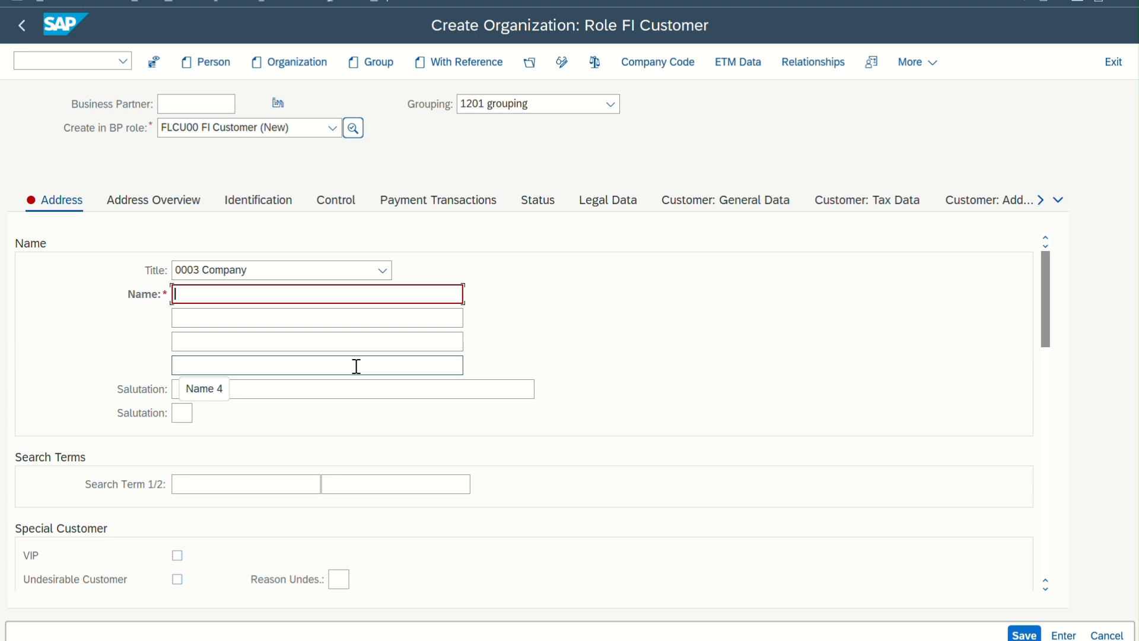
text(sun p)
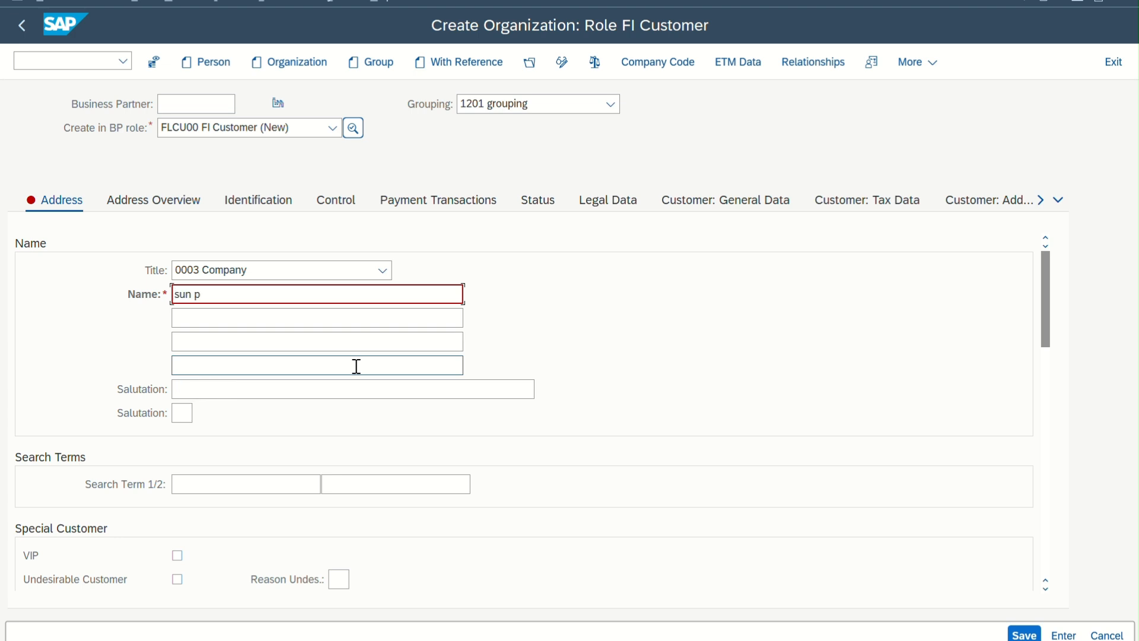
text(vt ltd)
key(Return)
Enter the street and house number in the organization's standard address
scroll(273, 347, up, 5)
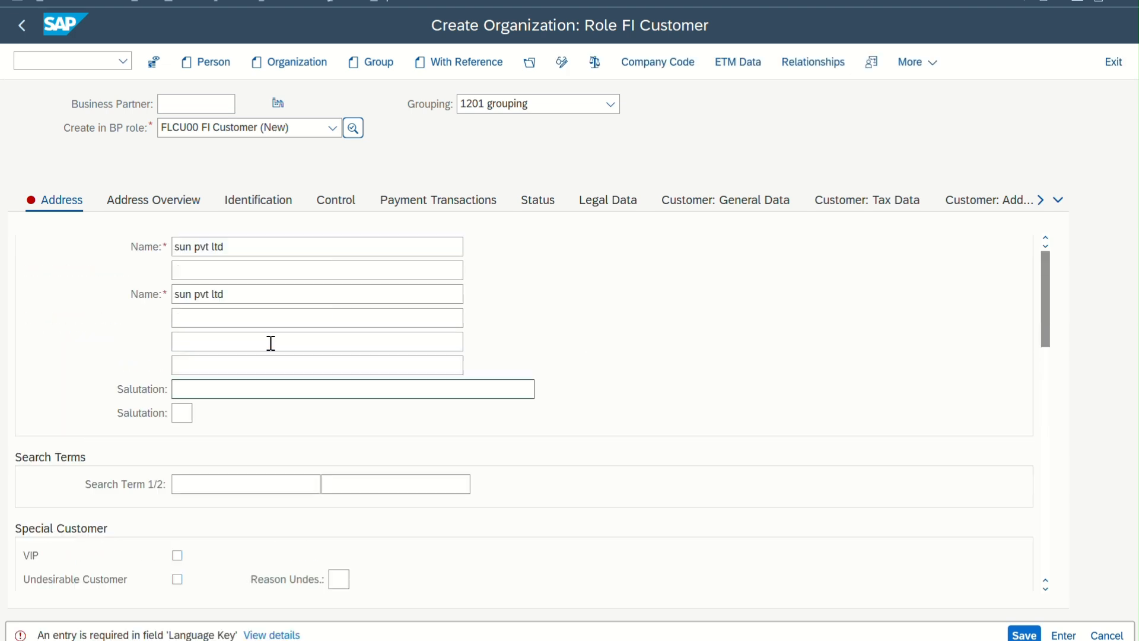
scroll(267, 458, down, 4)
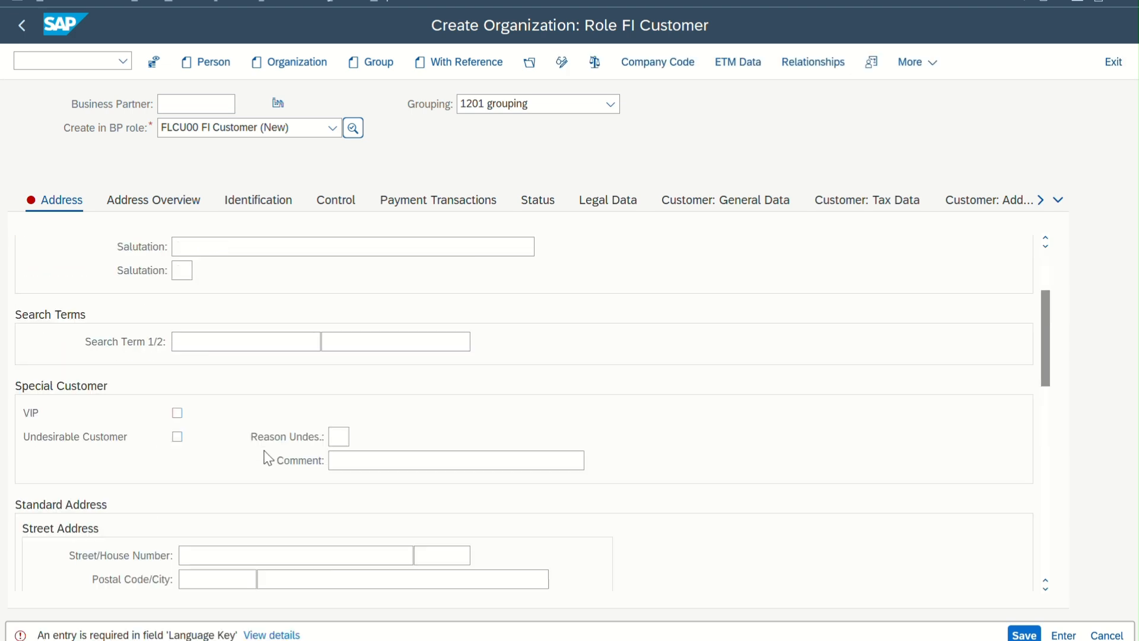
click(225, 483)
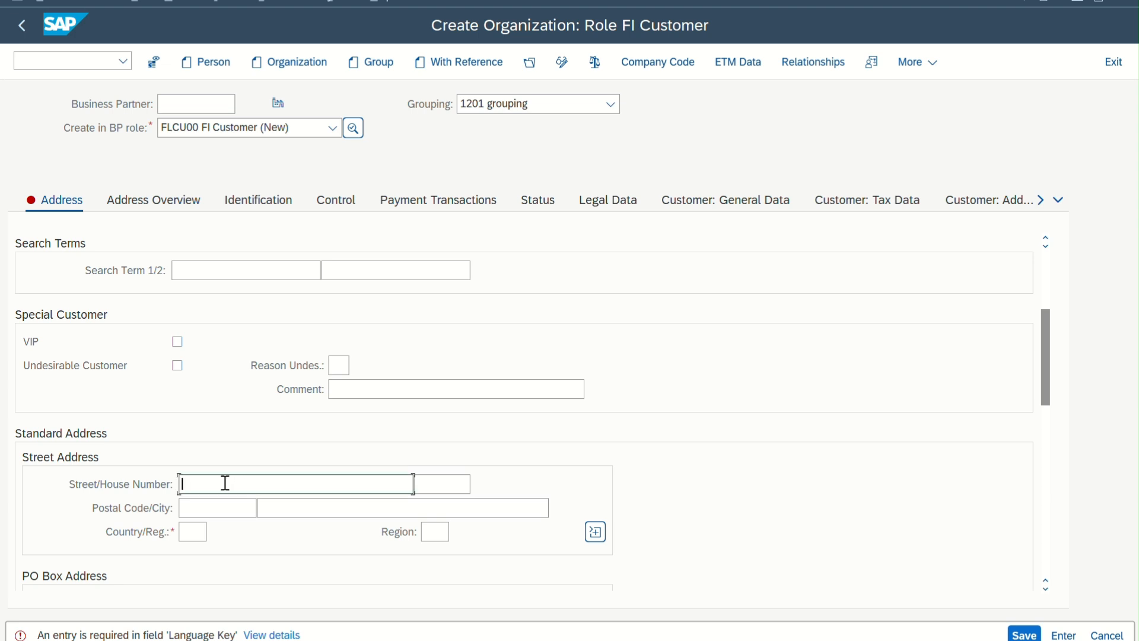
text(temple street 300/100)
Enter the postal code, choose london as the city and set the country to GB in the street address
click(252, 508)
click(224, 530)
click(284, 511)
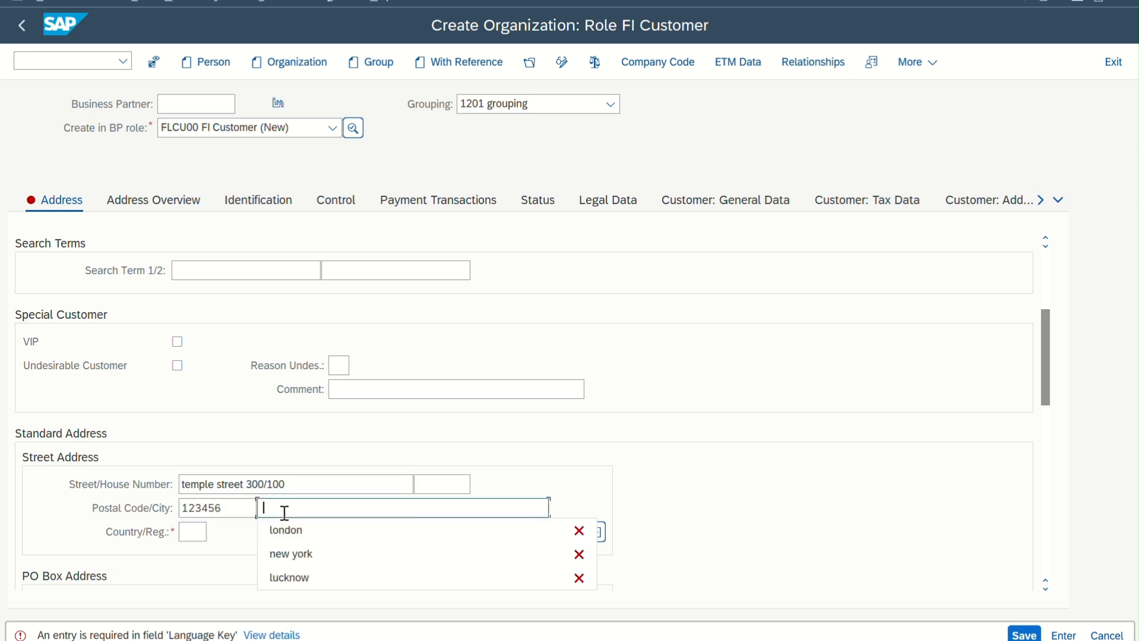
click(285, 528)
click(190, 532)
click(201, 555)
key(Return)
Set the communication language to EN English and review the entered name and address data
scroll(250, 547, down, 3)
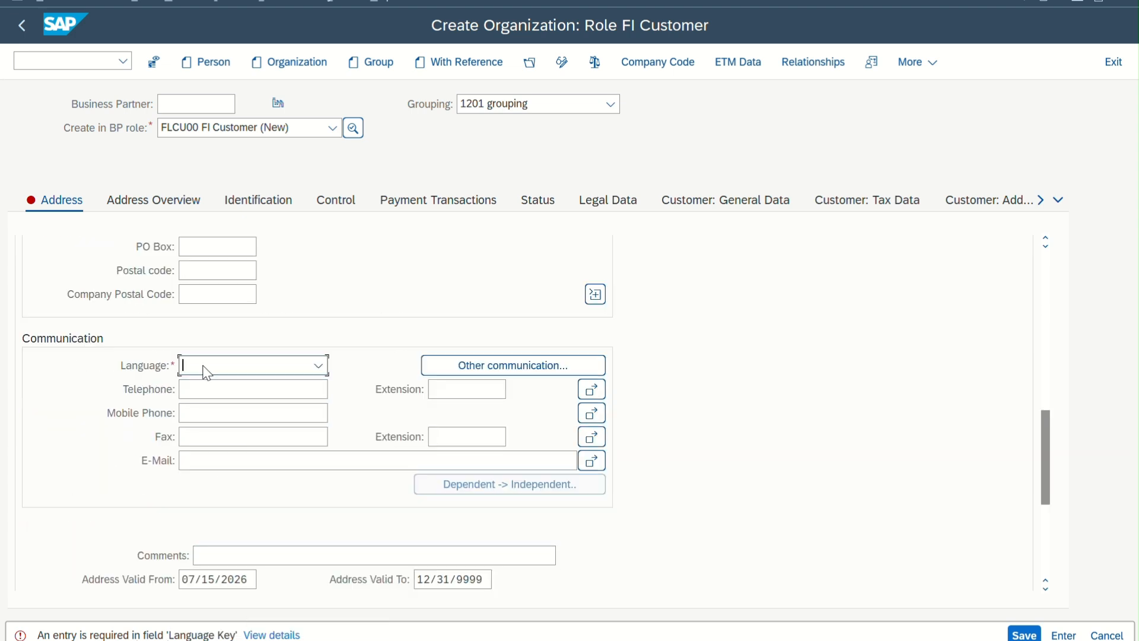
text(EN English)
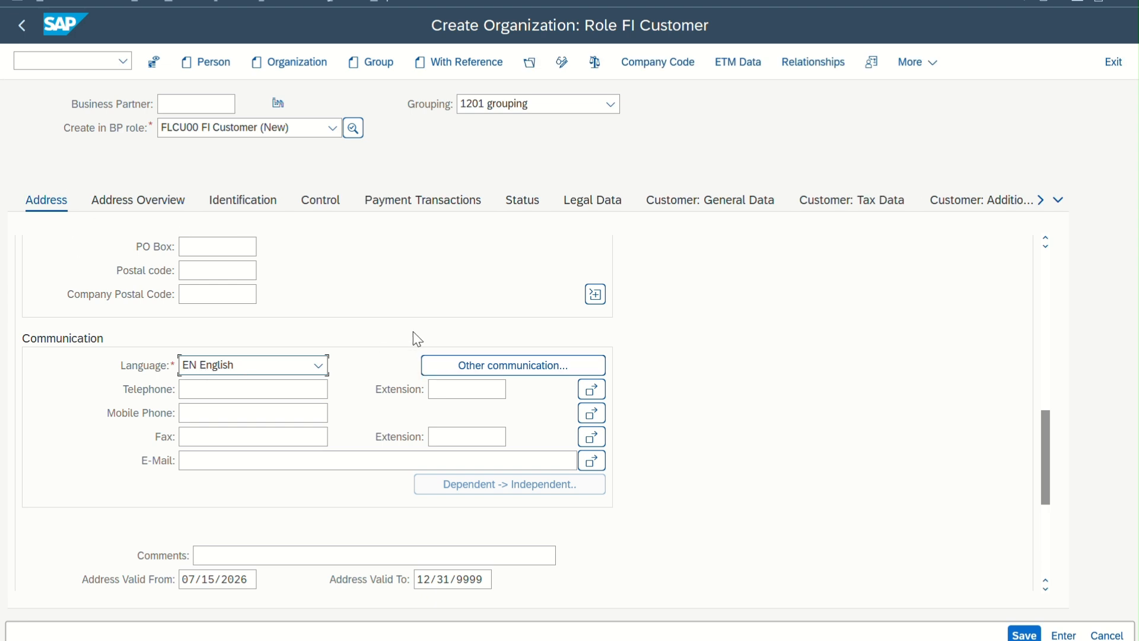
scroll(415, 339, up, 5)
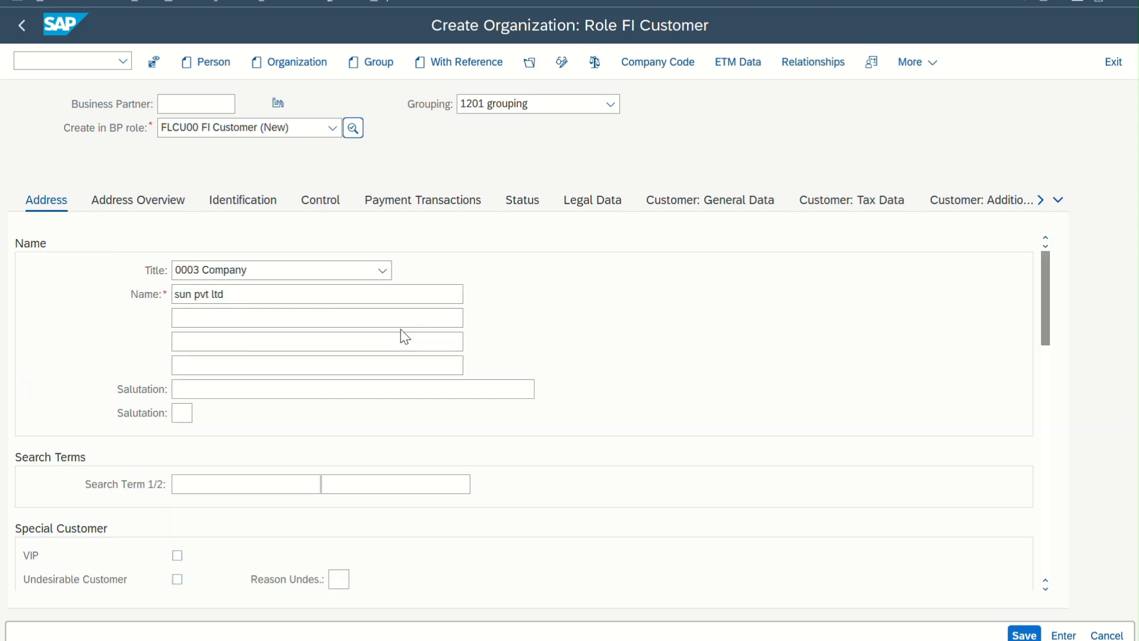
scroll(271, 341, down, 10)
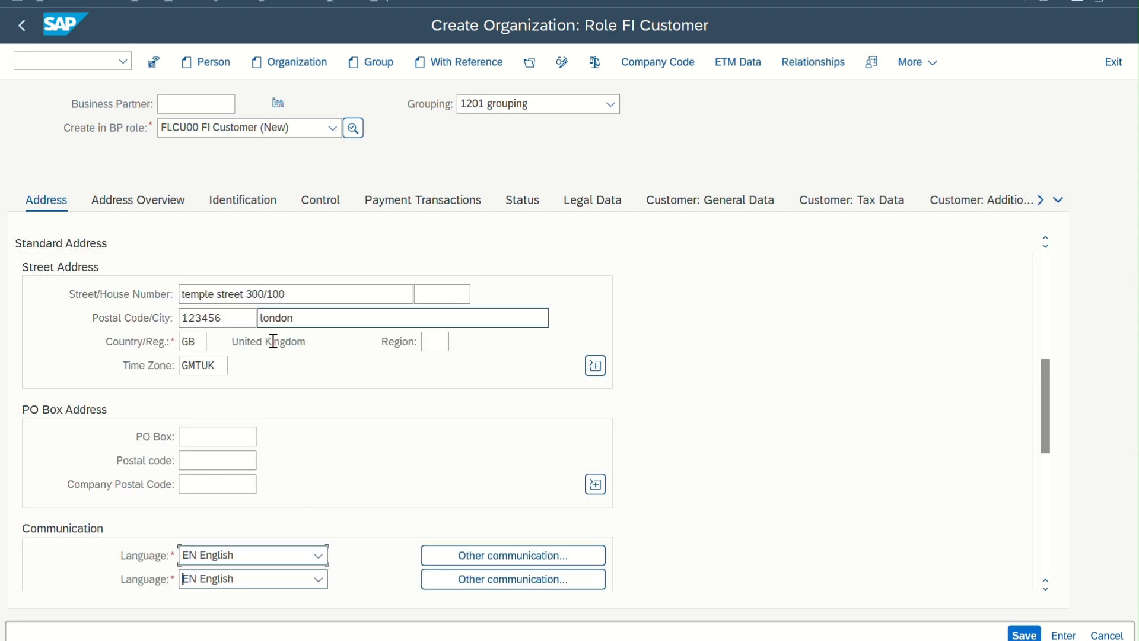
scroll(273, 340, down, 4)
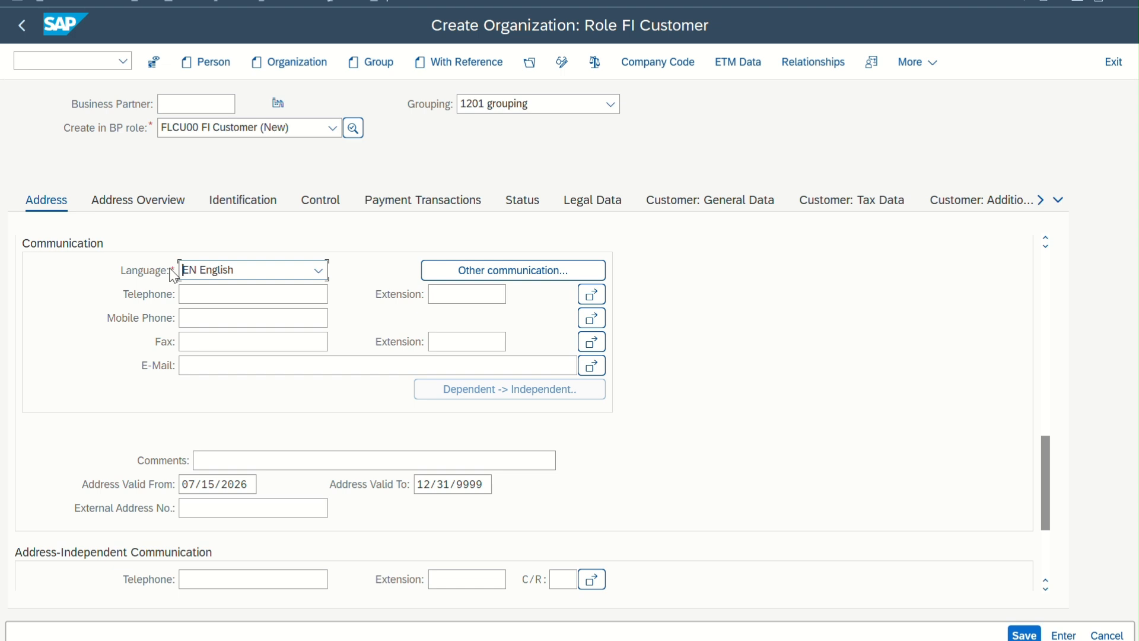
key(Delete)
Open the organization's company code data and switch the company code to 1201
click(654, 61)
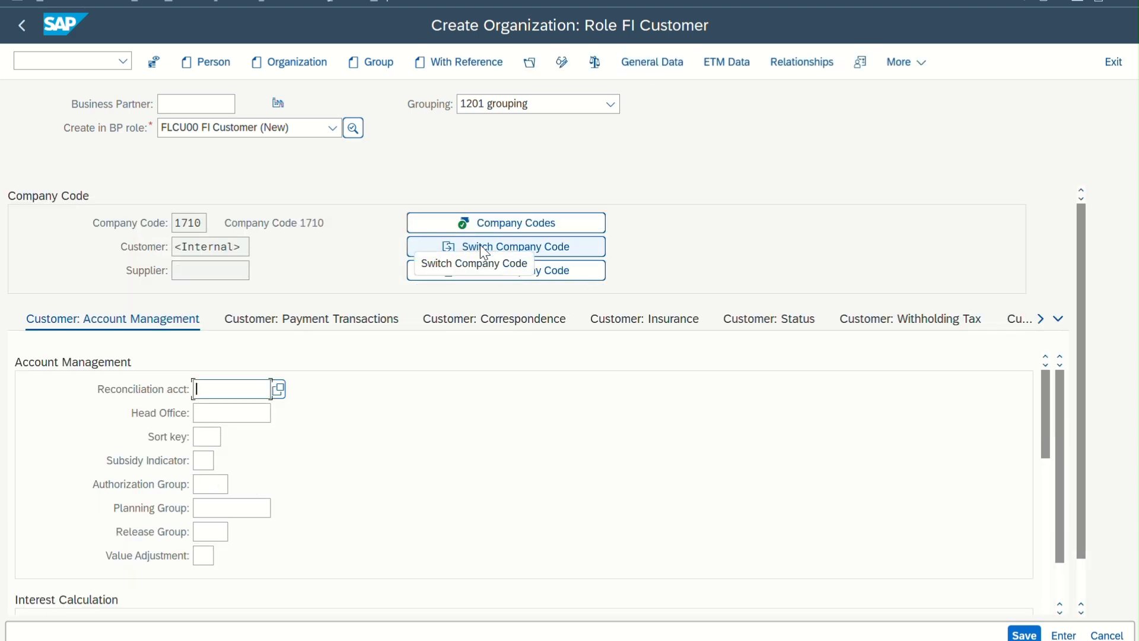
click(517, 246)
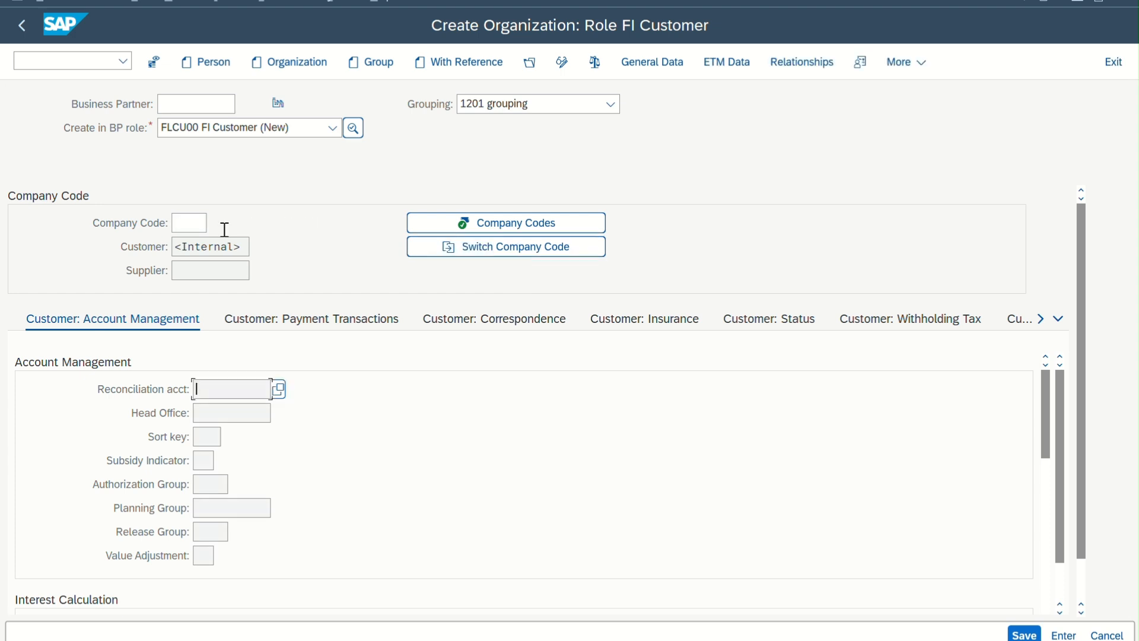
click(195, 226)
text(1201)
key(Return)
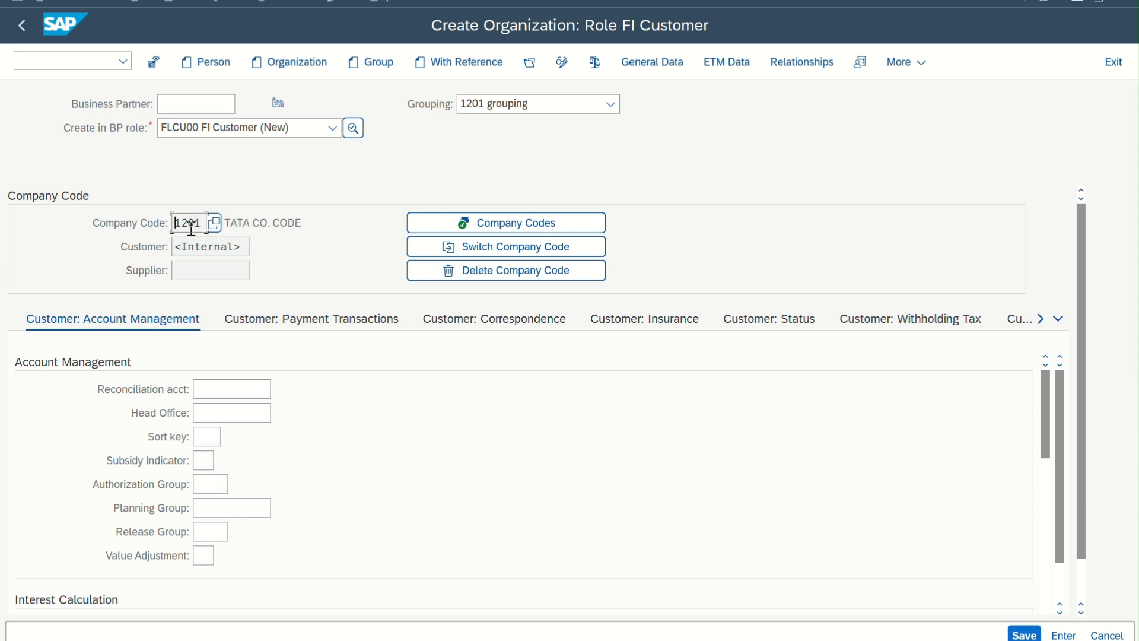
click(232, 225)
drag(232, 224, 305, 225)
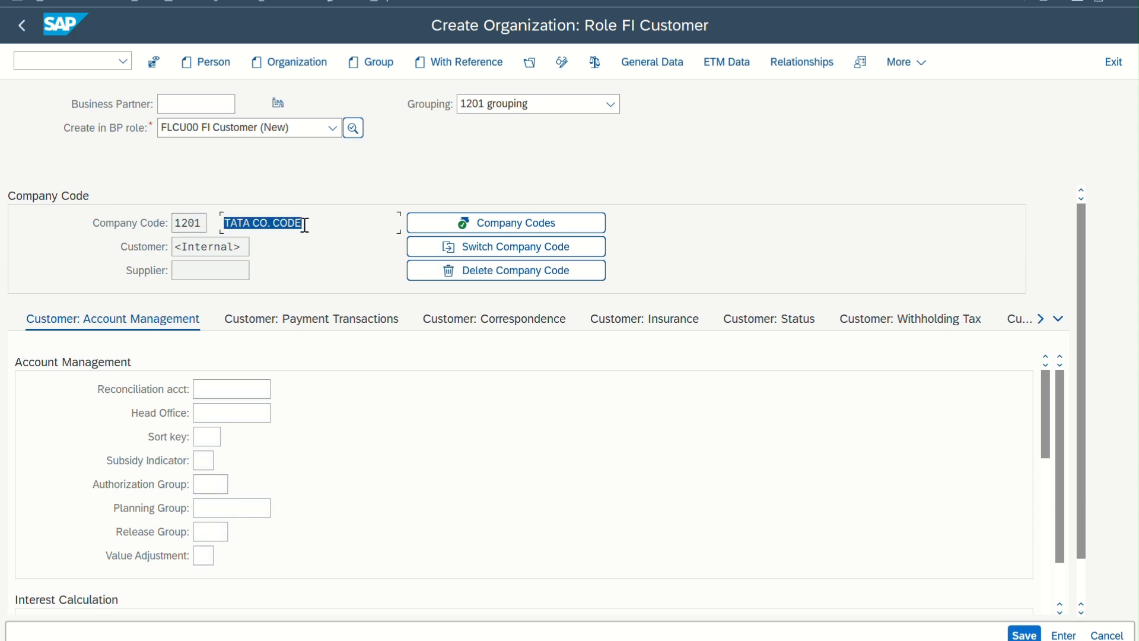
Set the customer's reconciliation account to 12100000 Receivables Domestic in the company code 1201 account management data
click(236, 390)
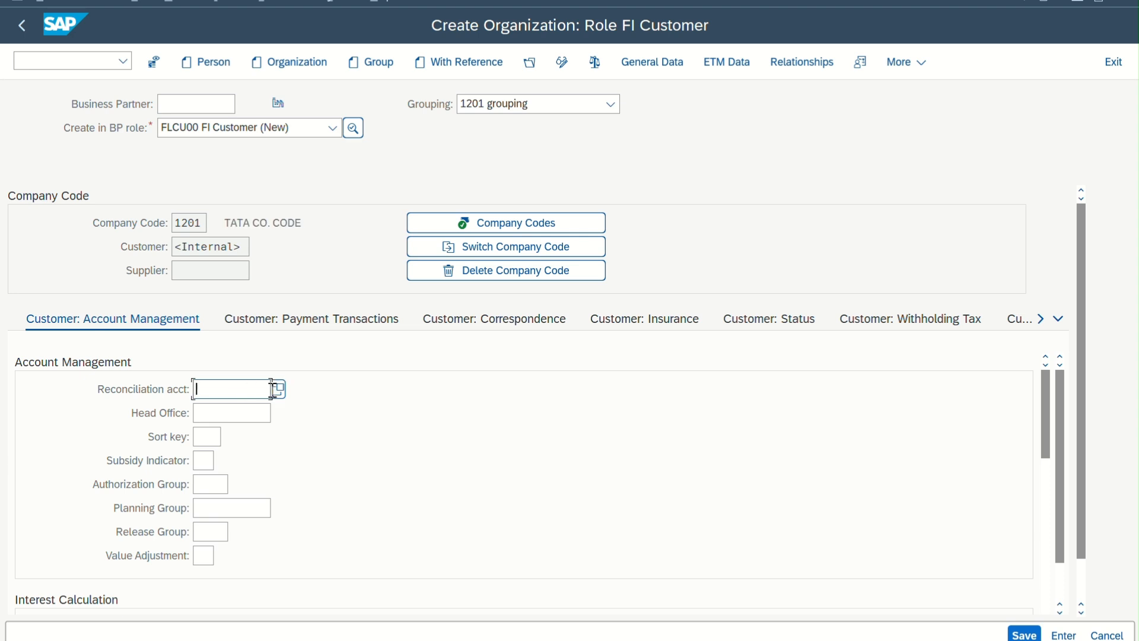
click(276, 391)
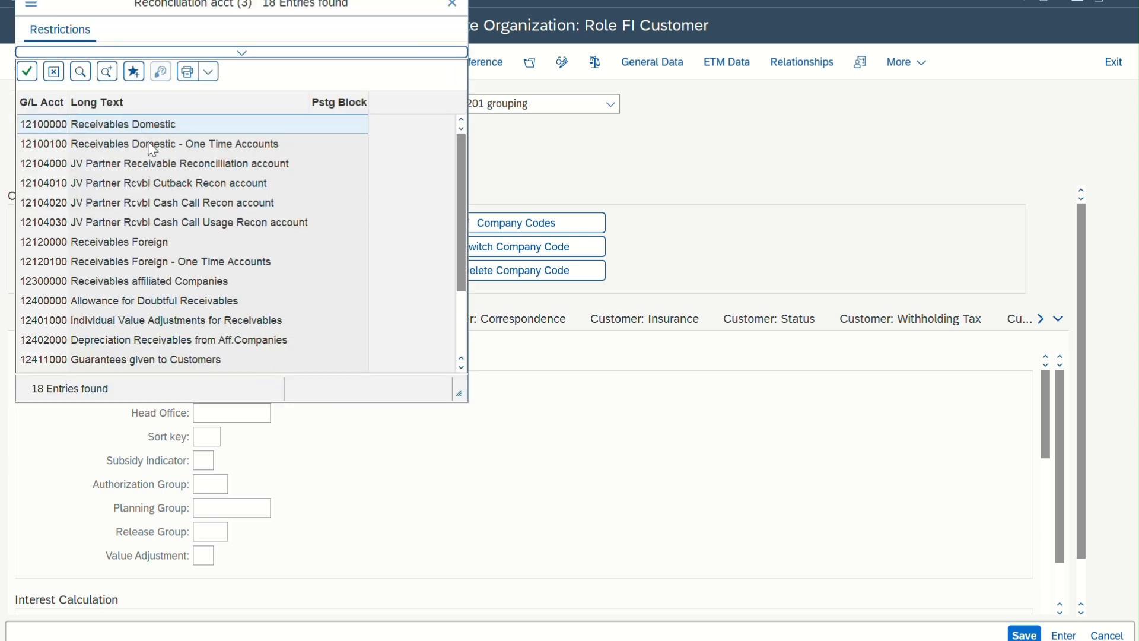
click(135, 123)
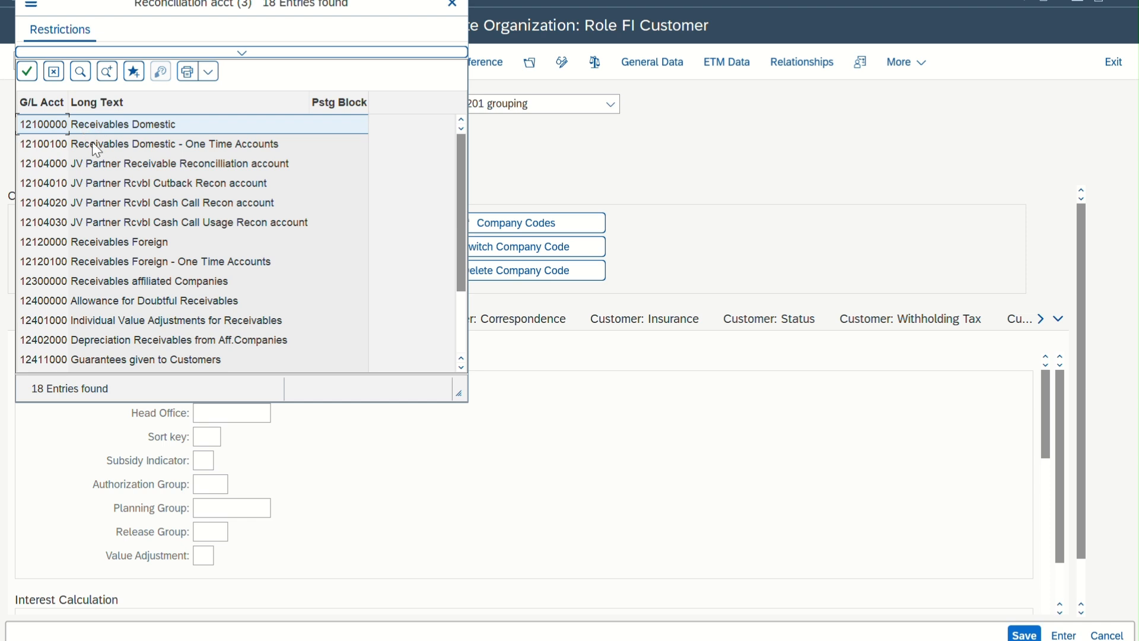
double_click(89, 123)
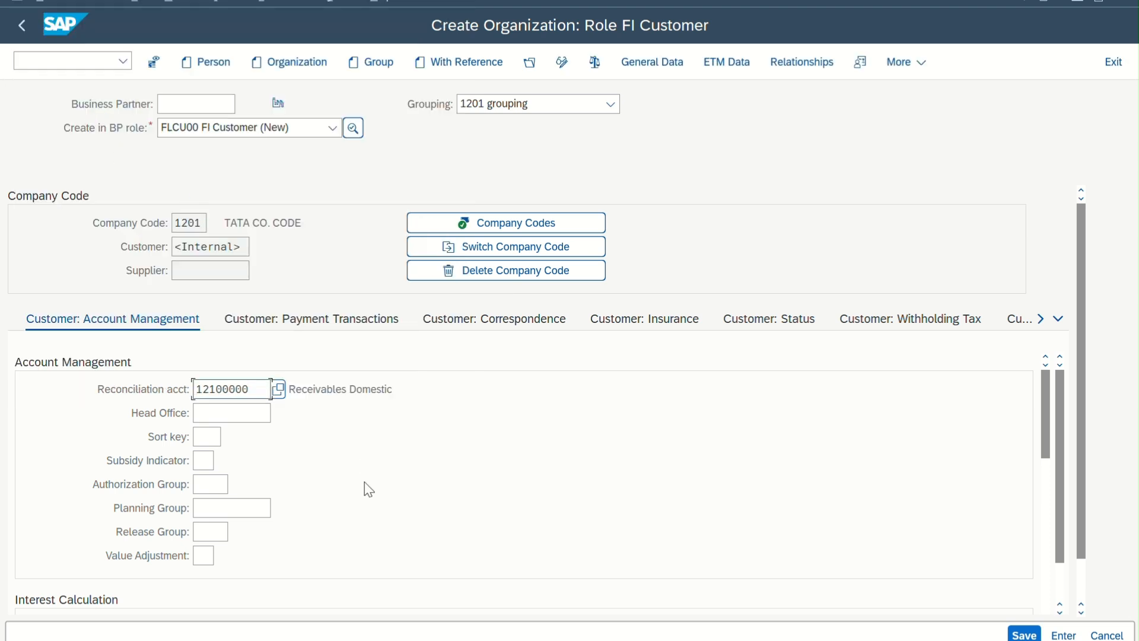
Check the remaining account management fields and try to save the new FI Customer business partner
scroll(364, 482, down, 1)
scroll(364, 482, down, 6)
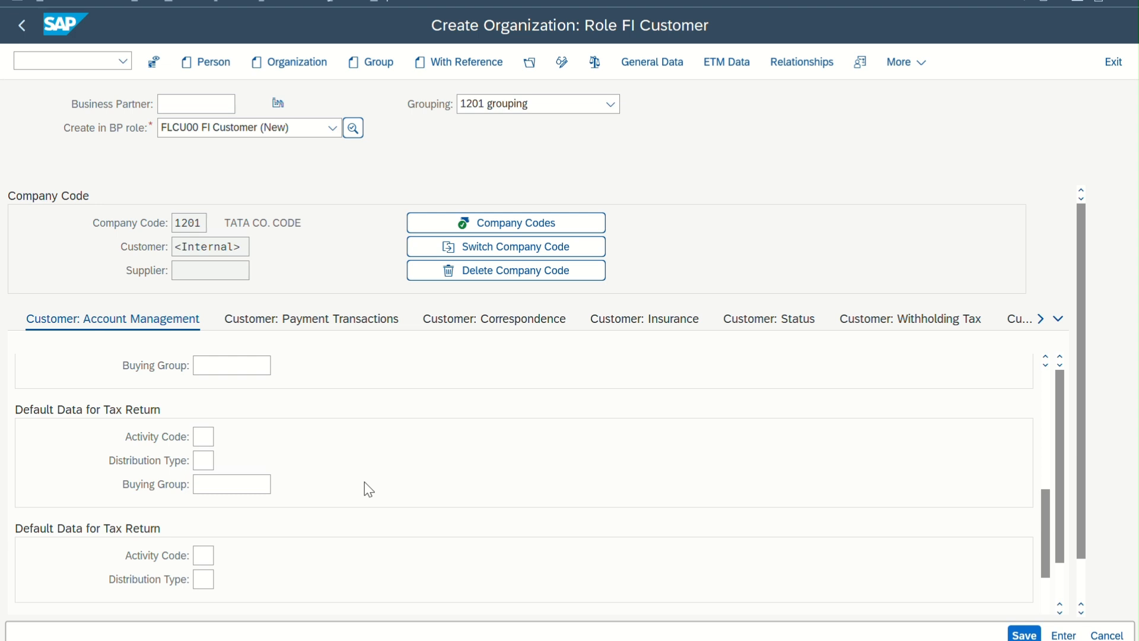
scroll(364, 482, up, 7)
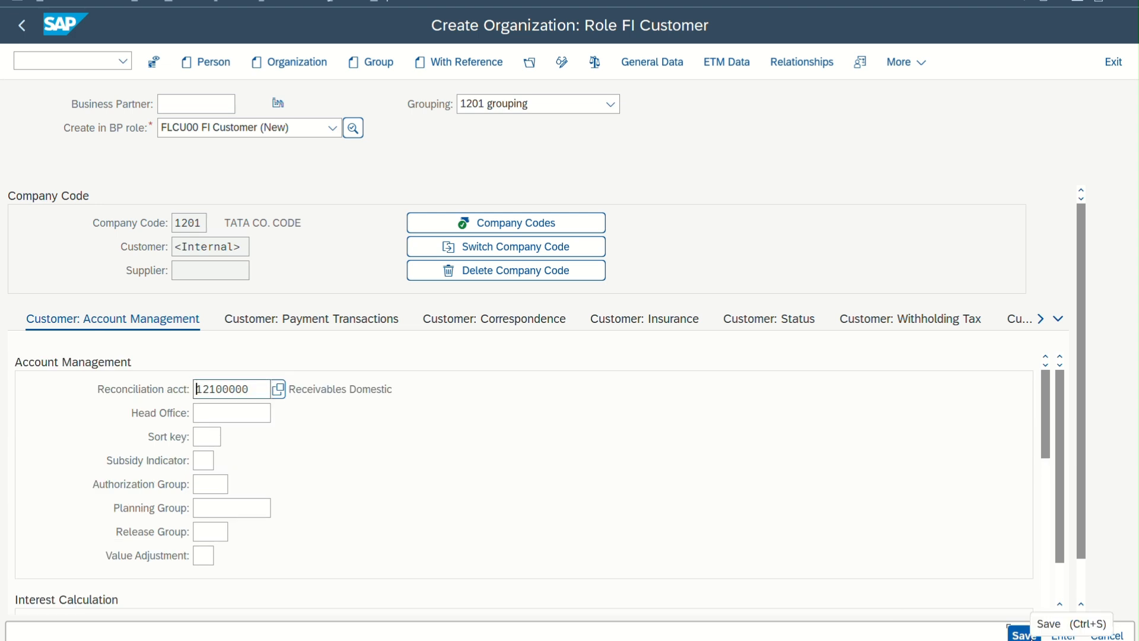
click(1018, 633)
click(179, 107)
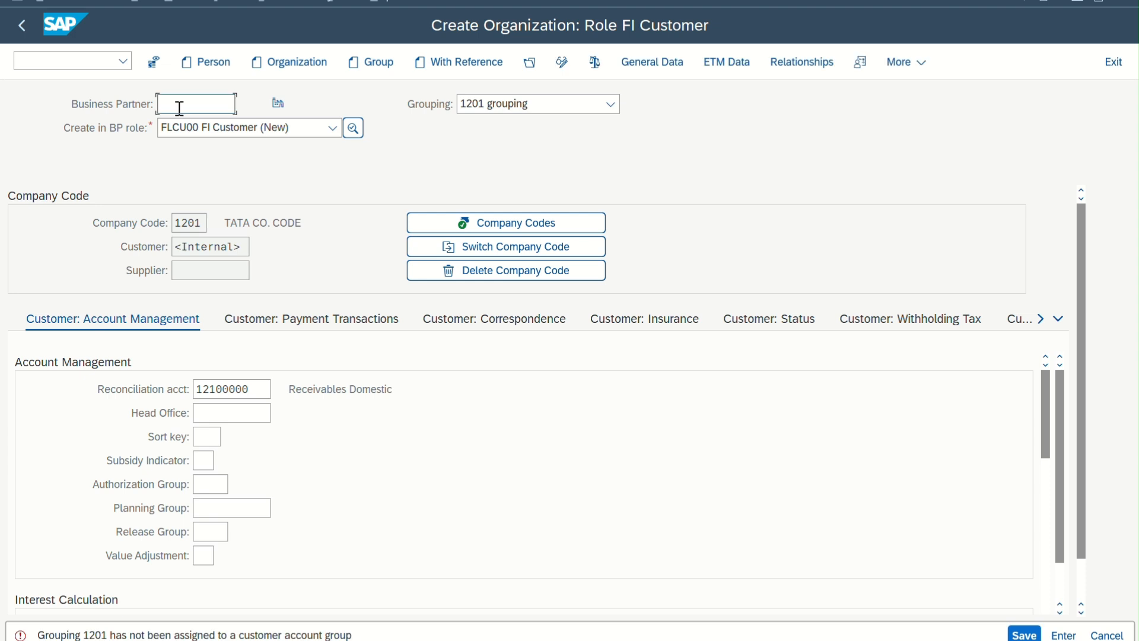